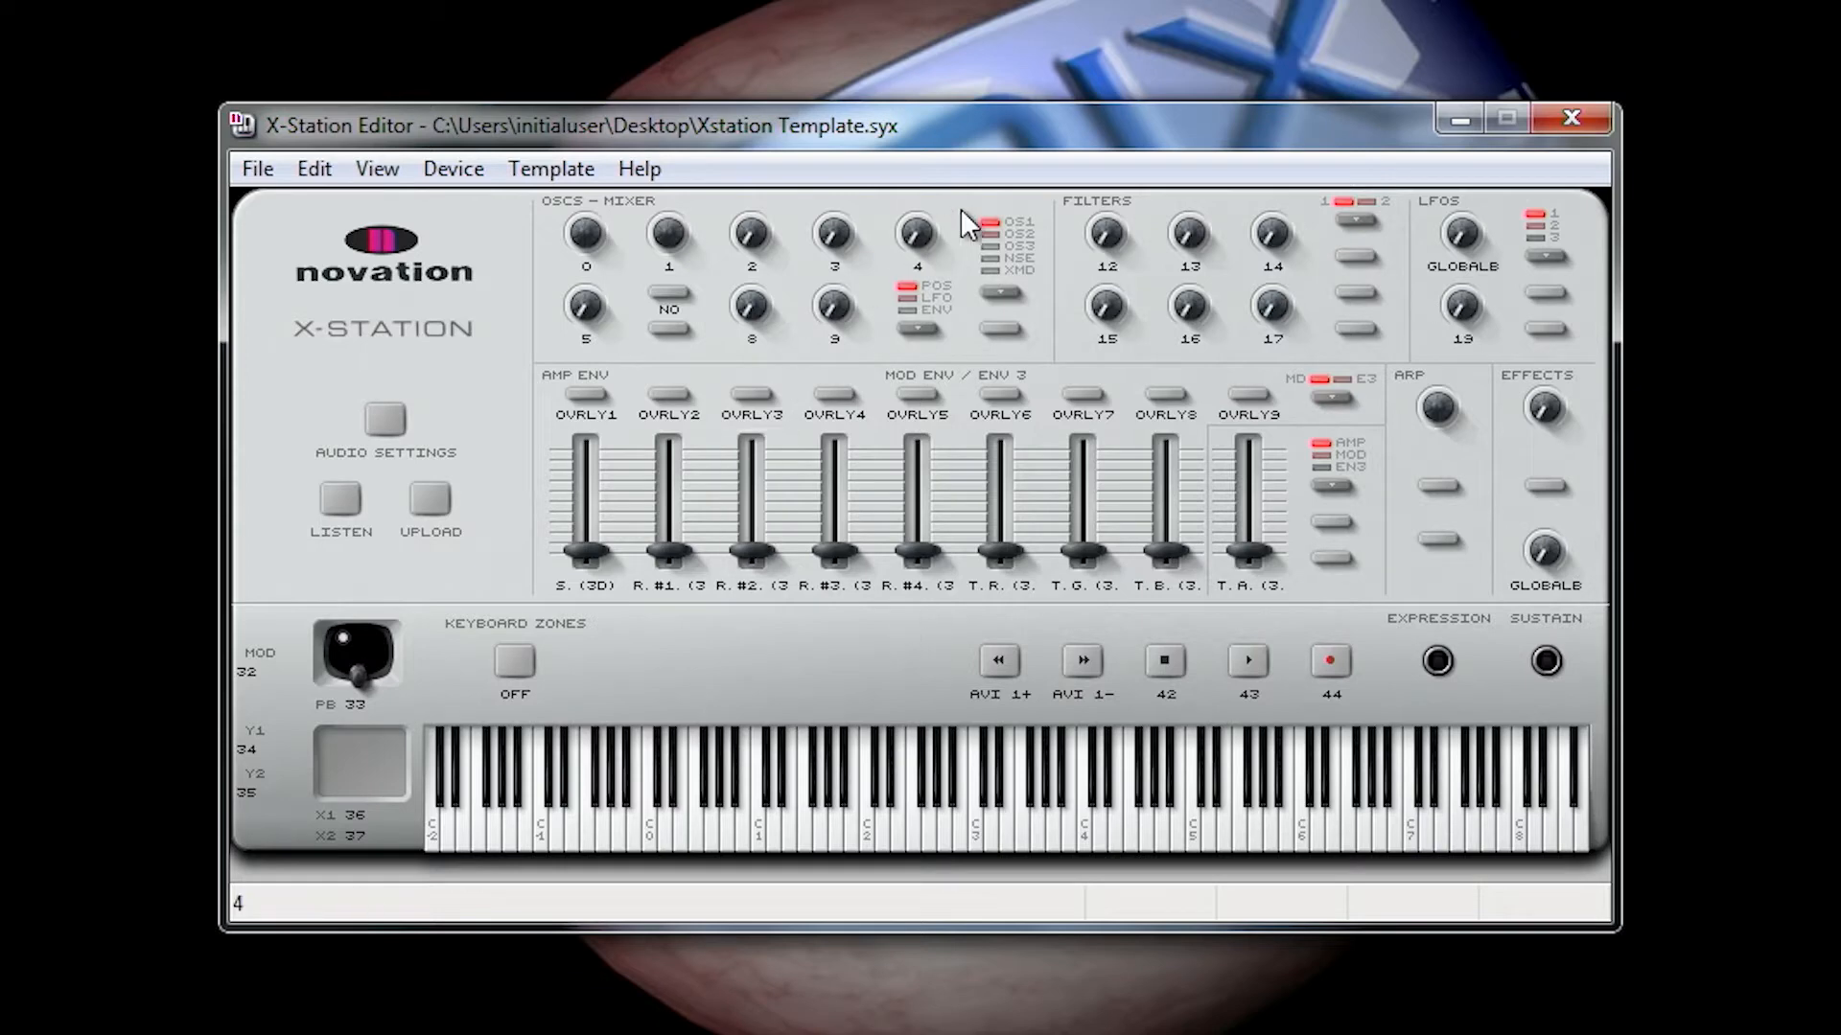
Step: Inspect the control settings of filter knob 12 and its available message types, keeping the type as CC
mouse_move(1103, 233)
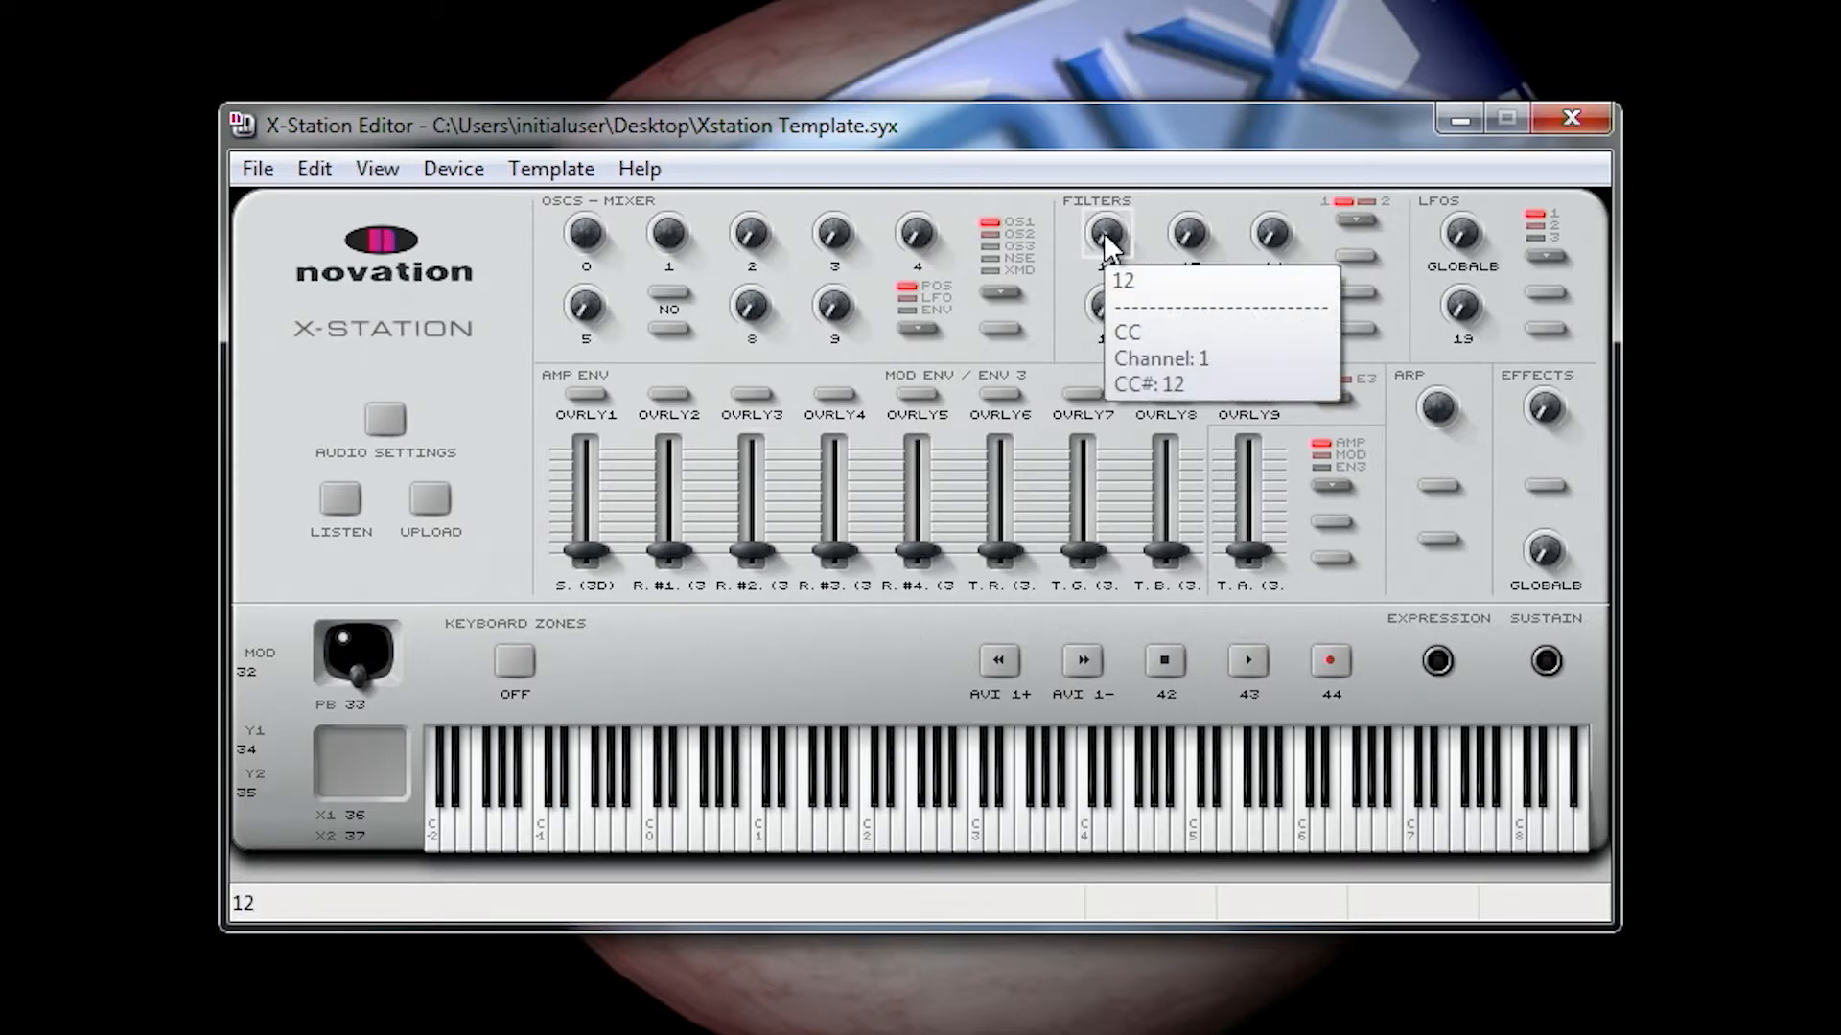
mouse_move(1205, 230)
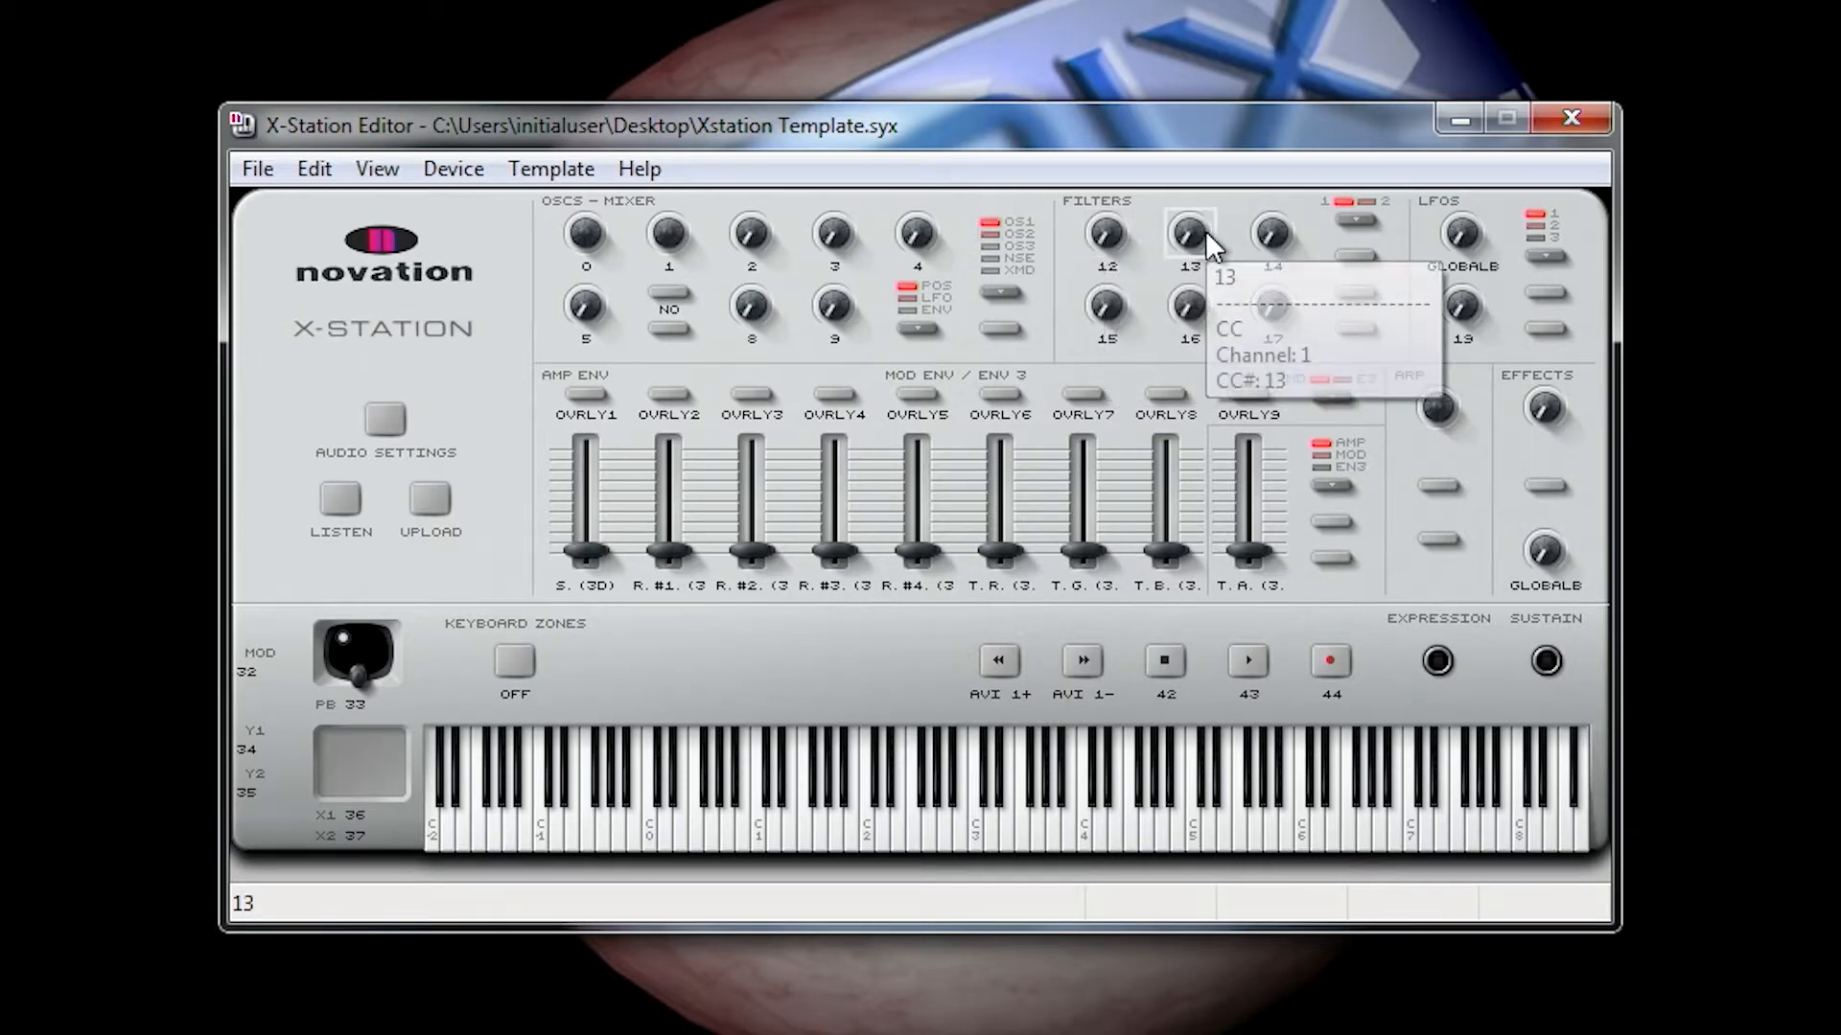
right_click(1110, 233)
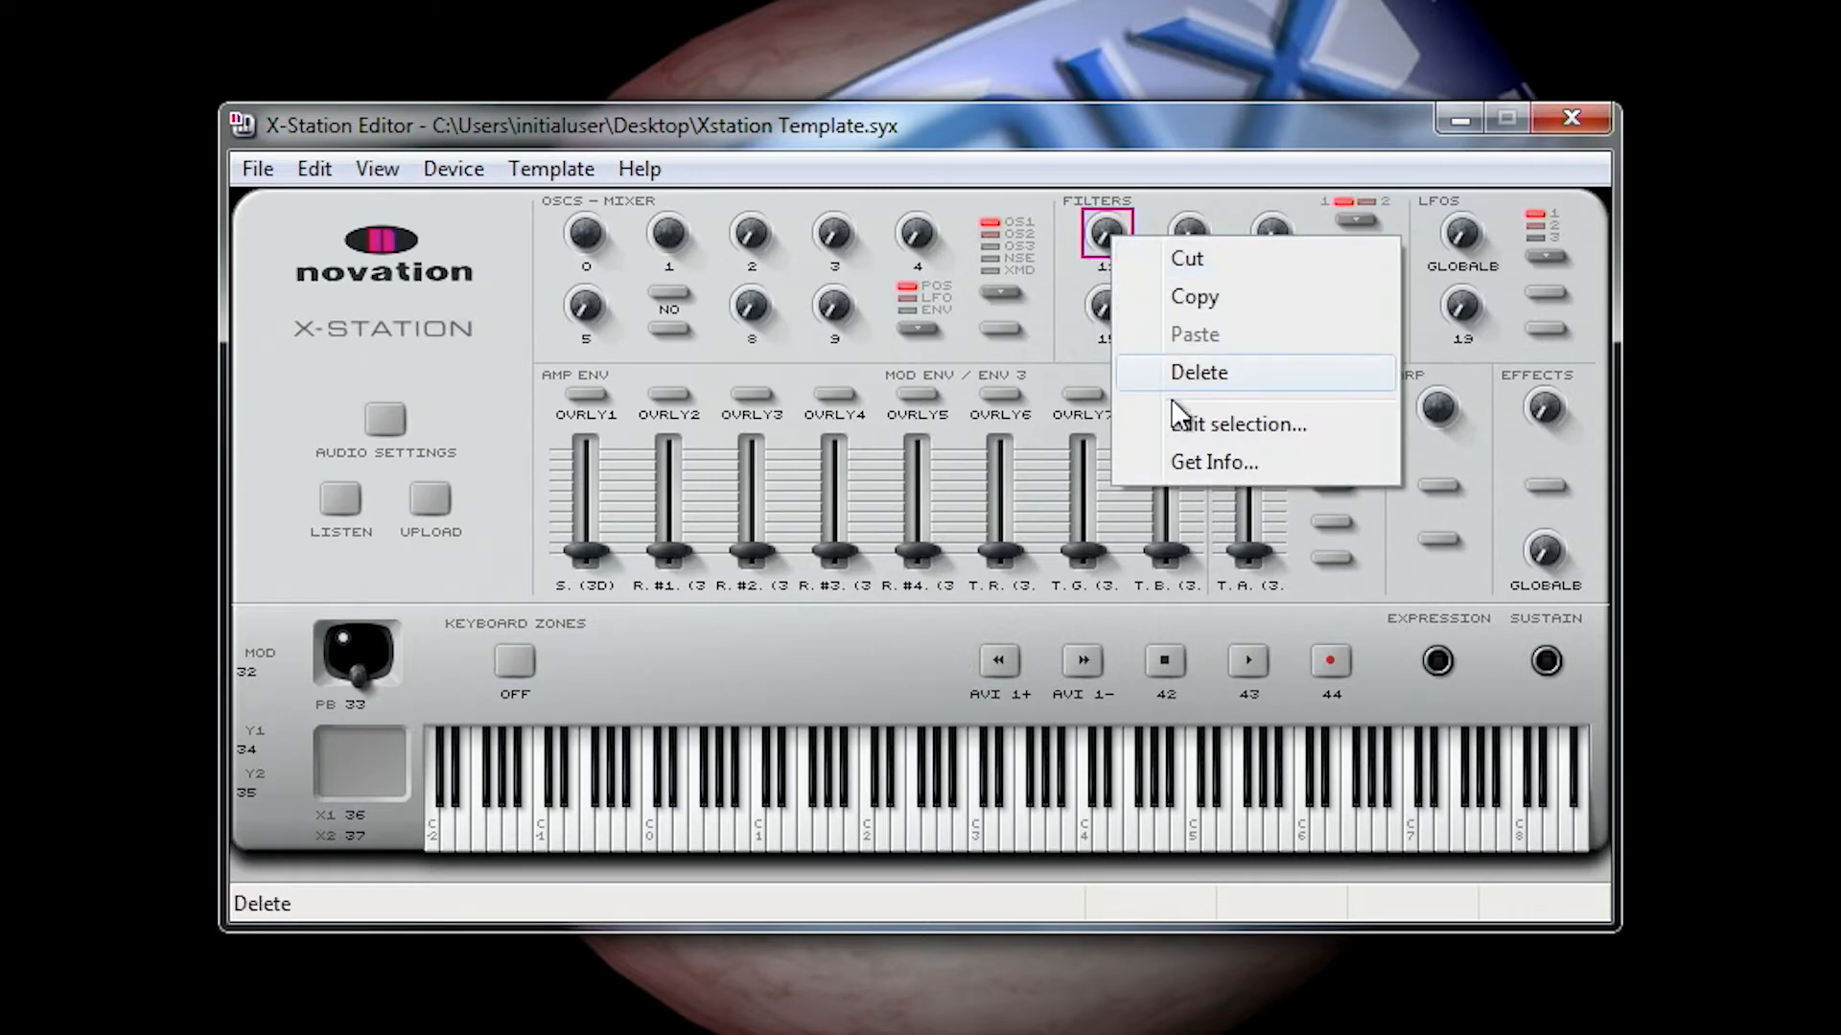
left_click(1254, 426)
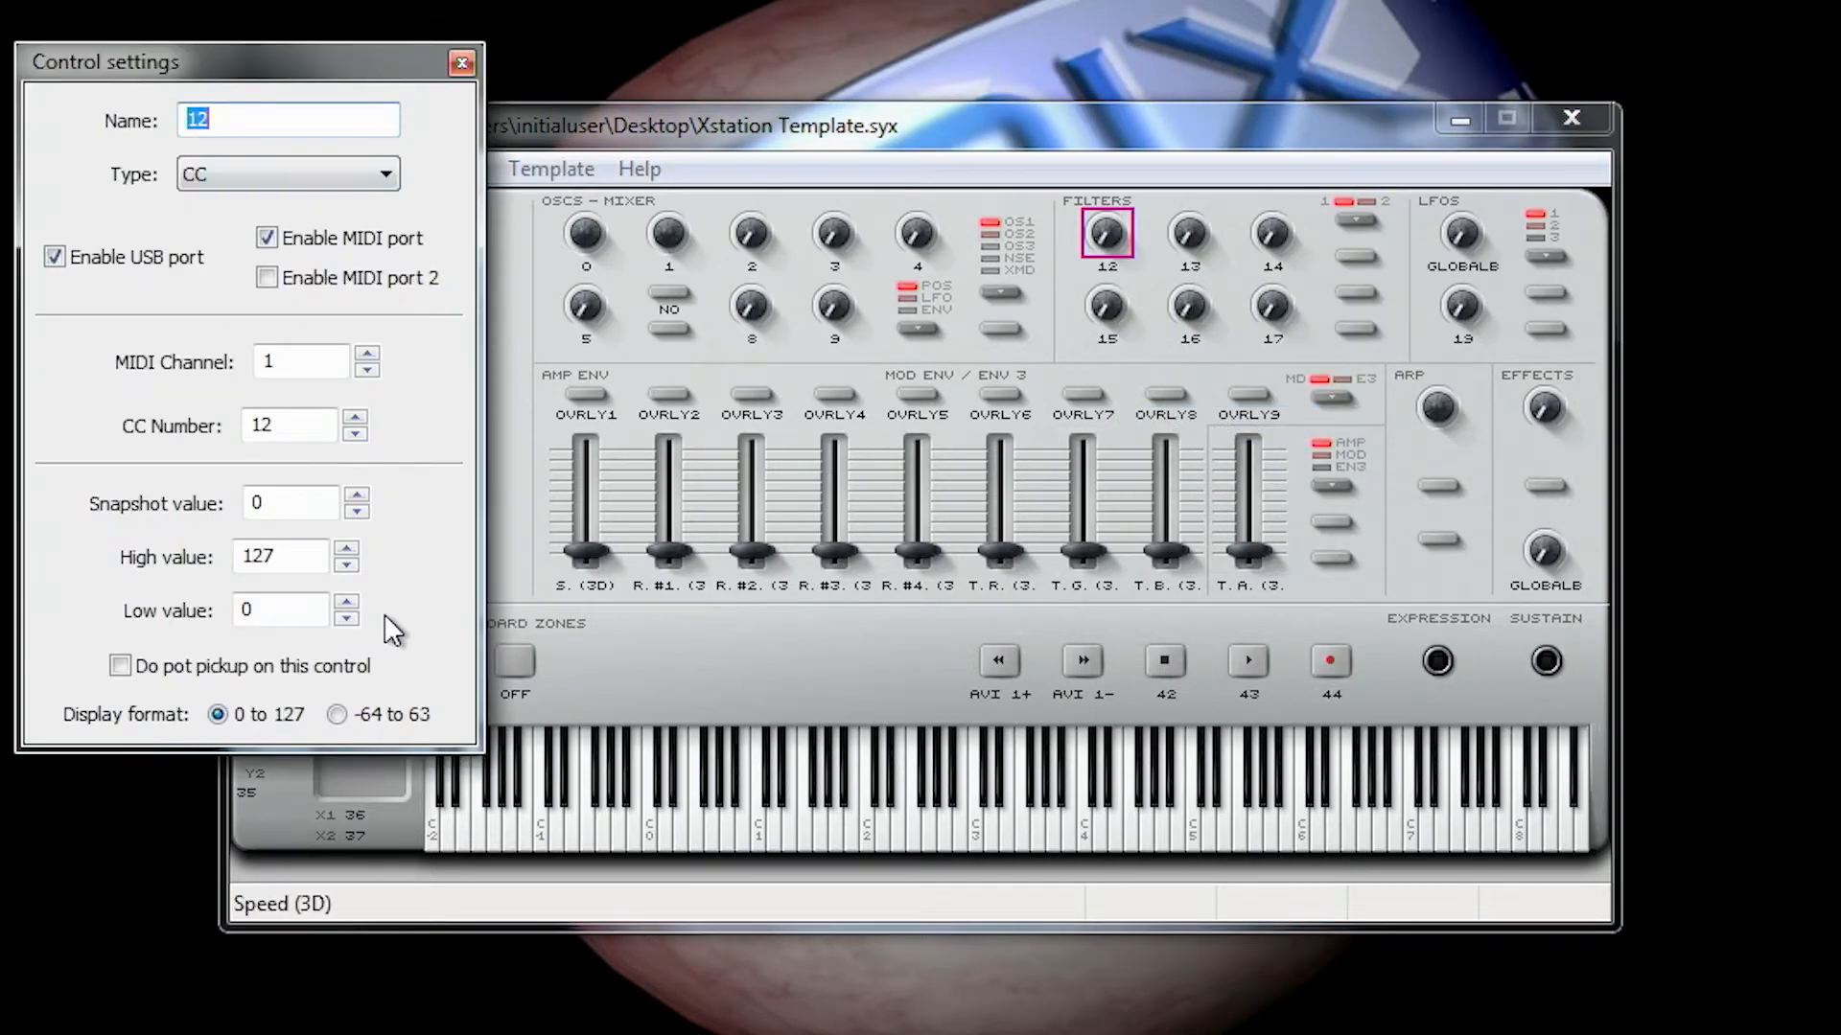
left_click(383, 176)
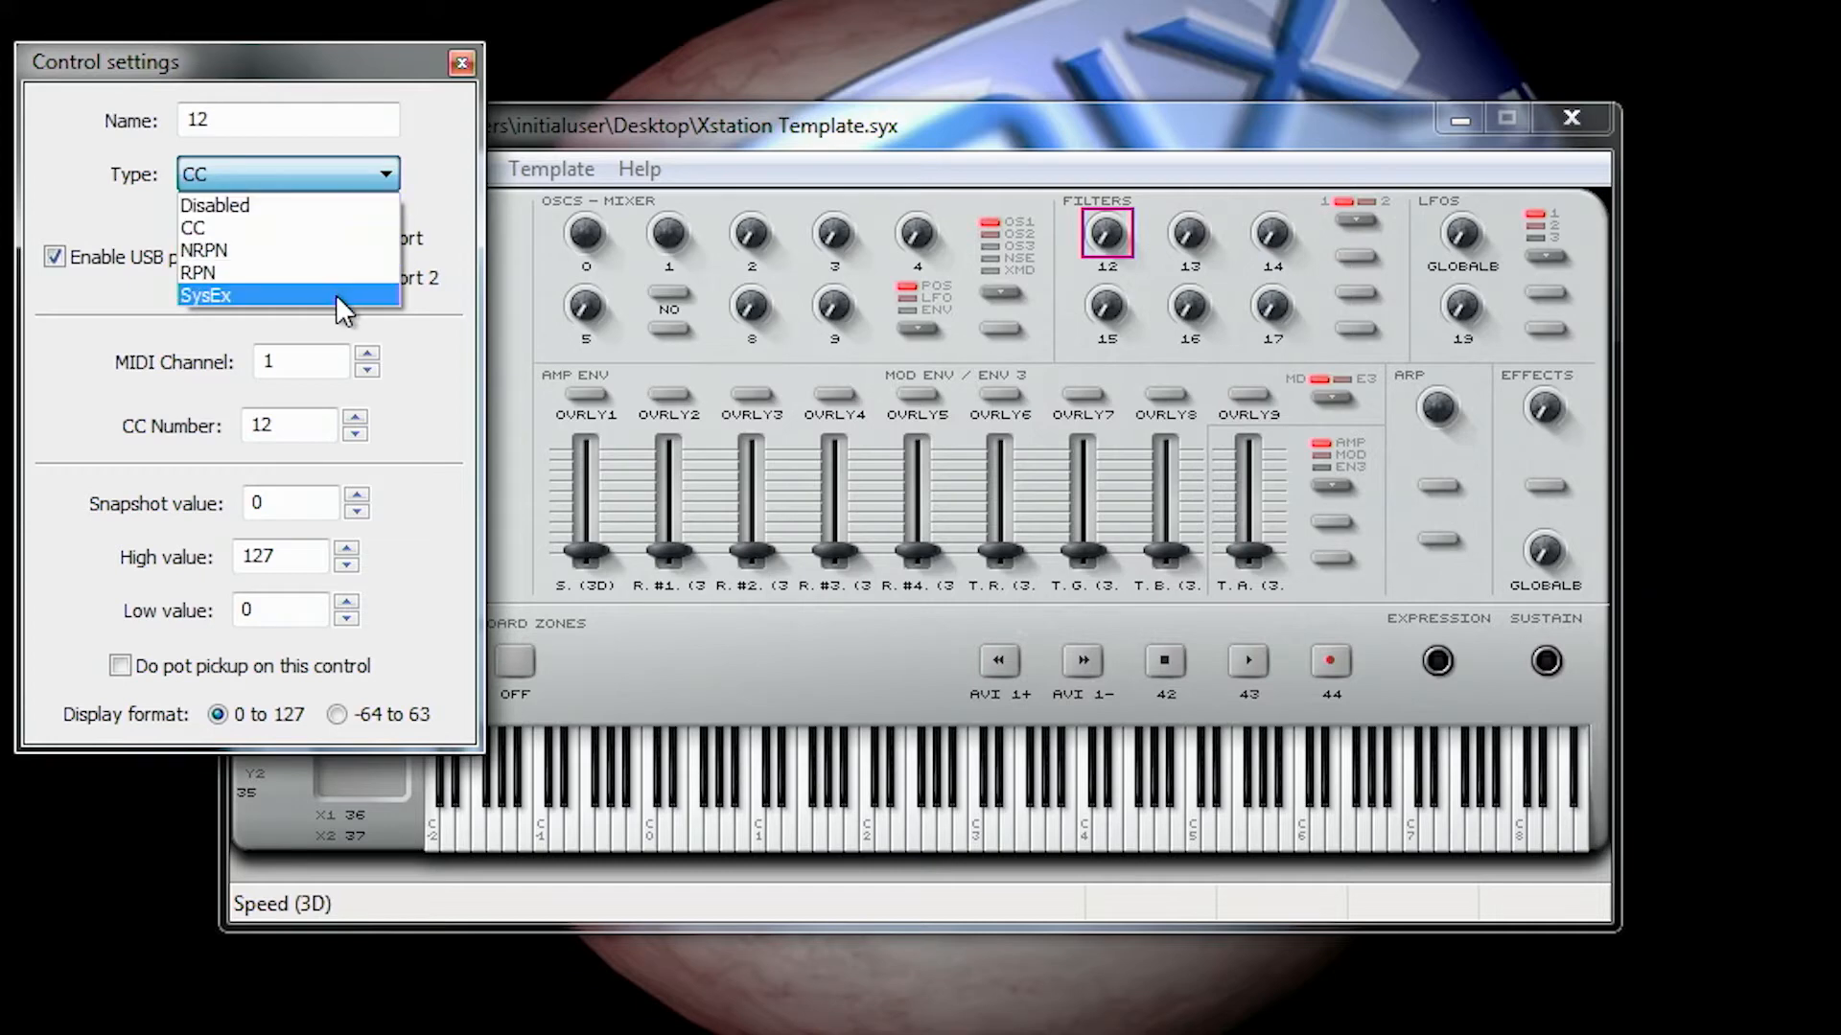
left_click(332, 226)
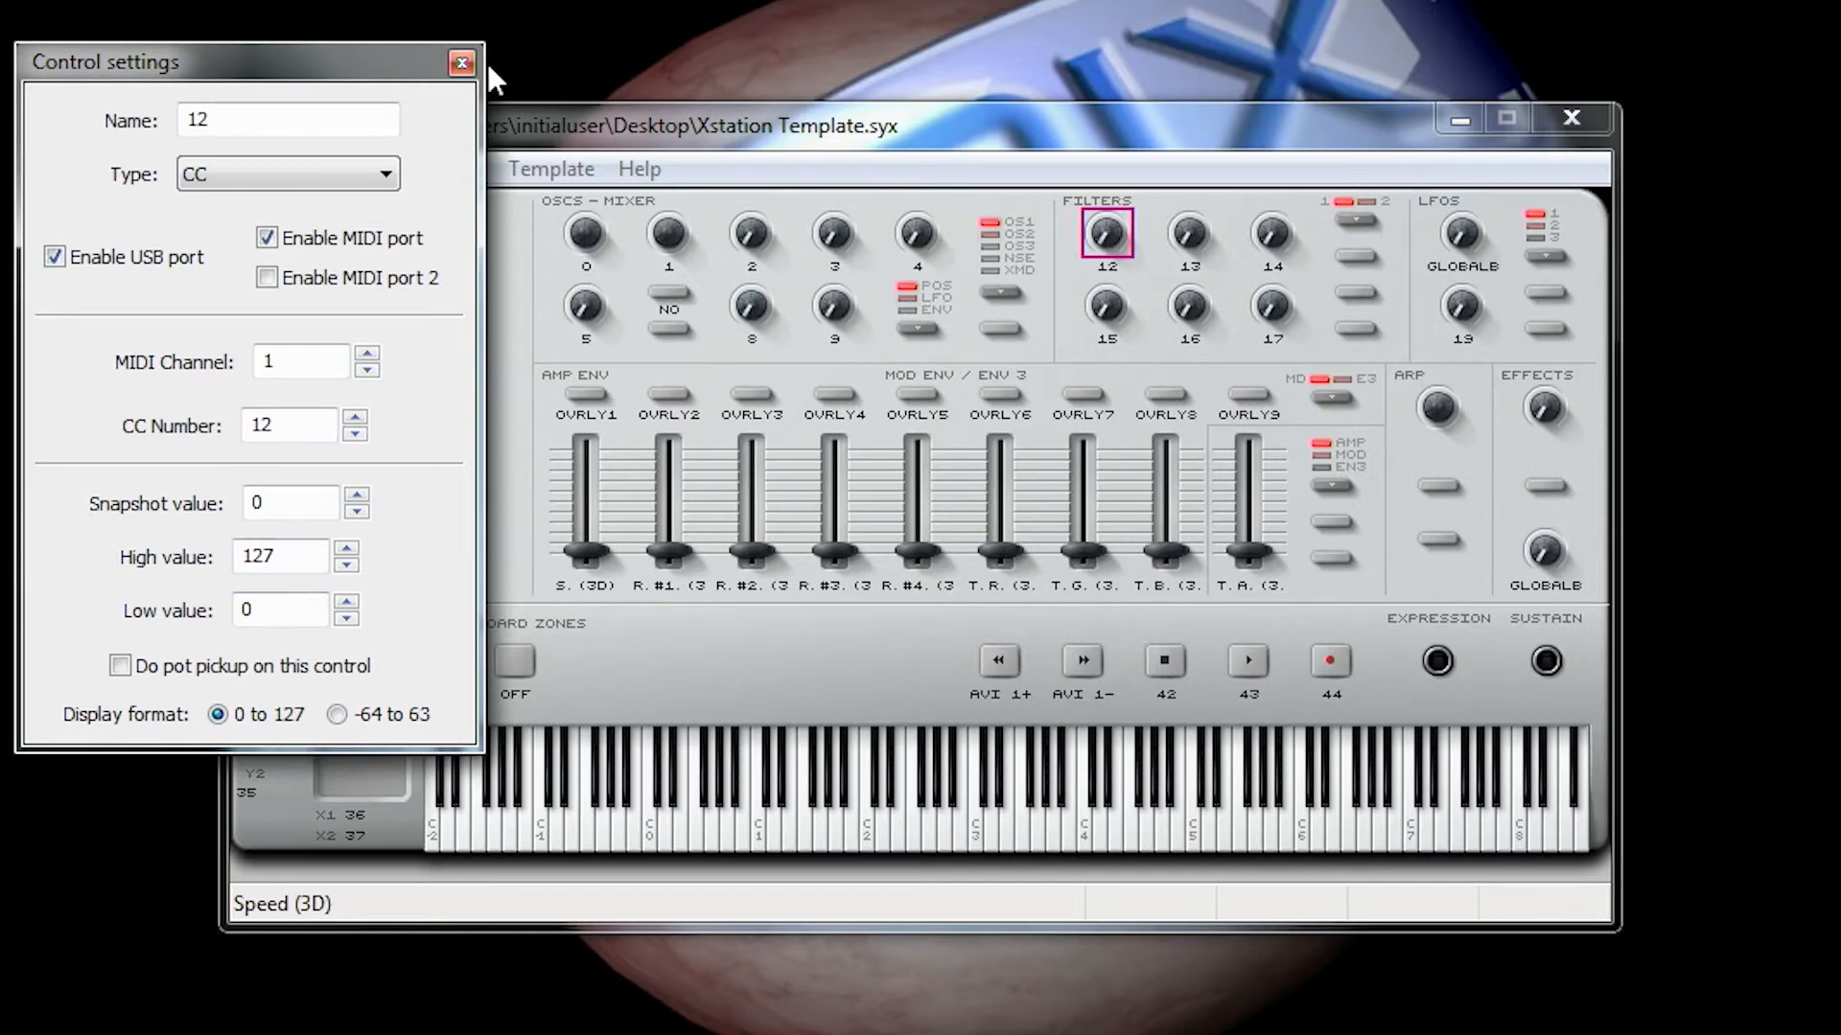
left_click(461, 62)
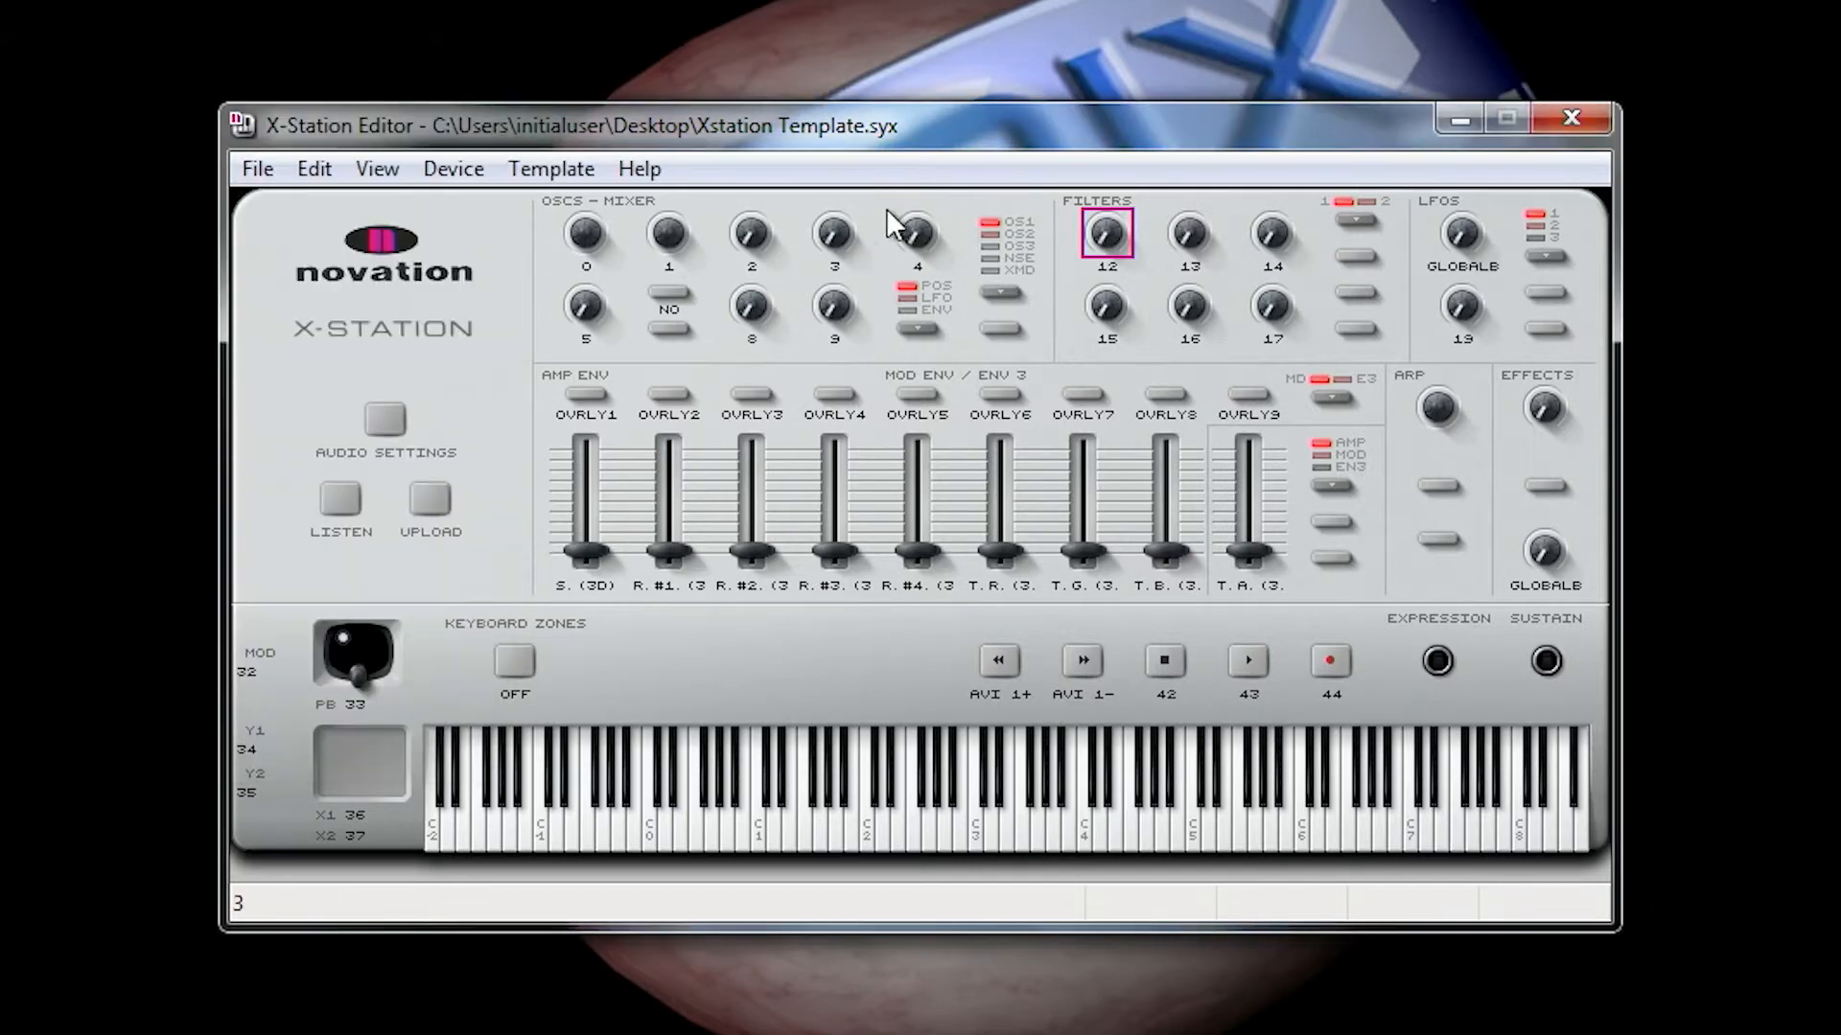
Step: Review the control settings of filter knobs 13 and 14 one after the other
right_click(1180, 244)
left_click(1236, 431)
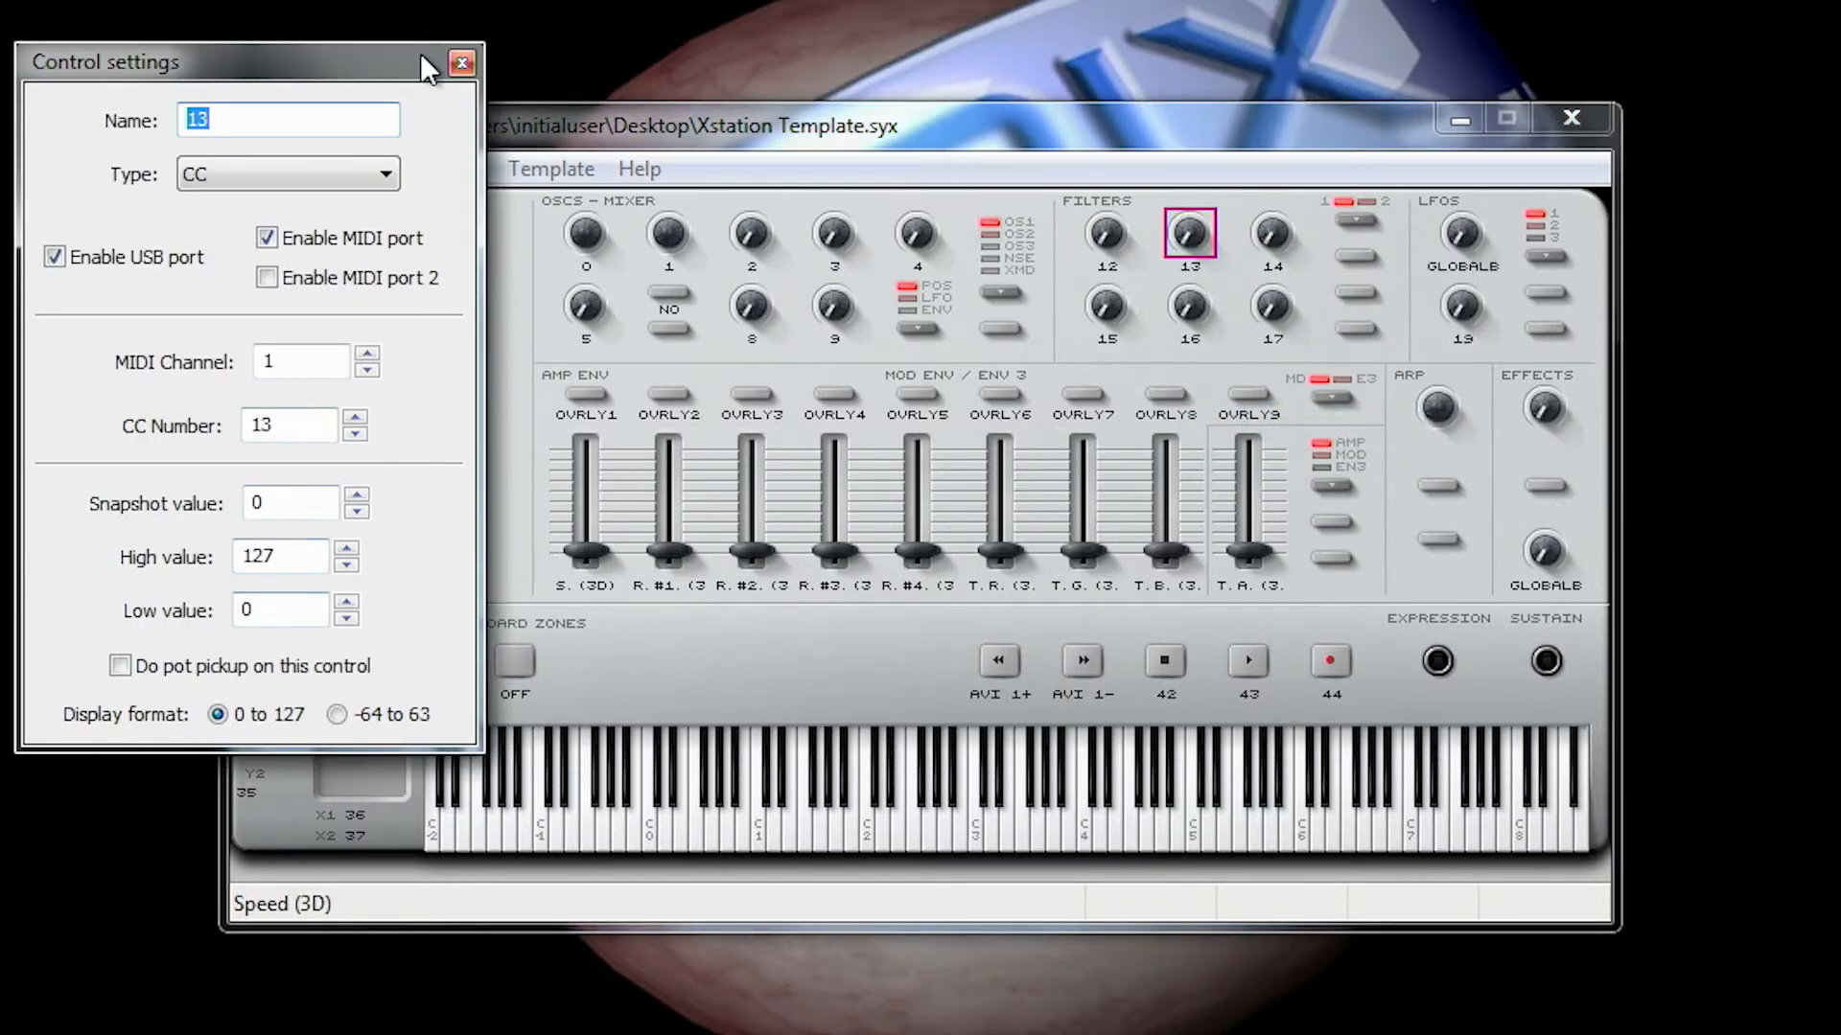
left_click(461, 63)
right_click(1271, 235)
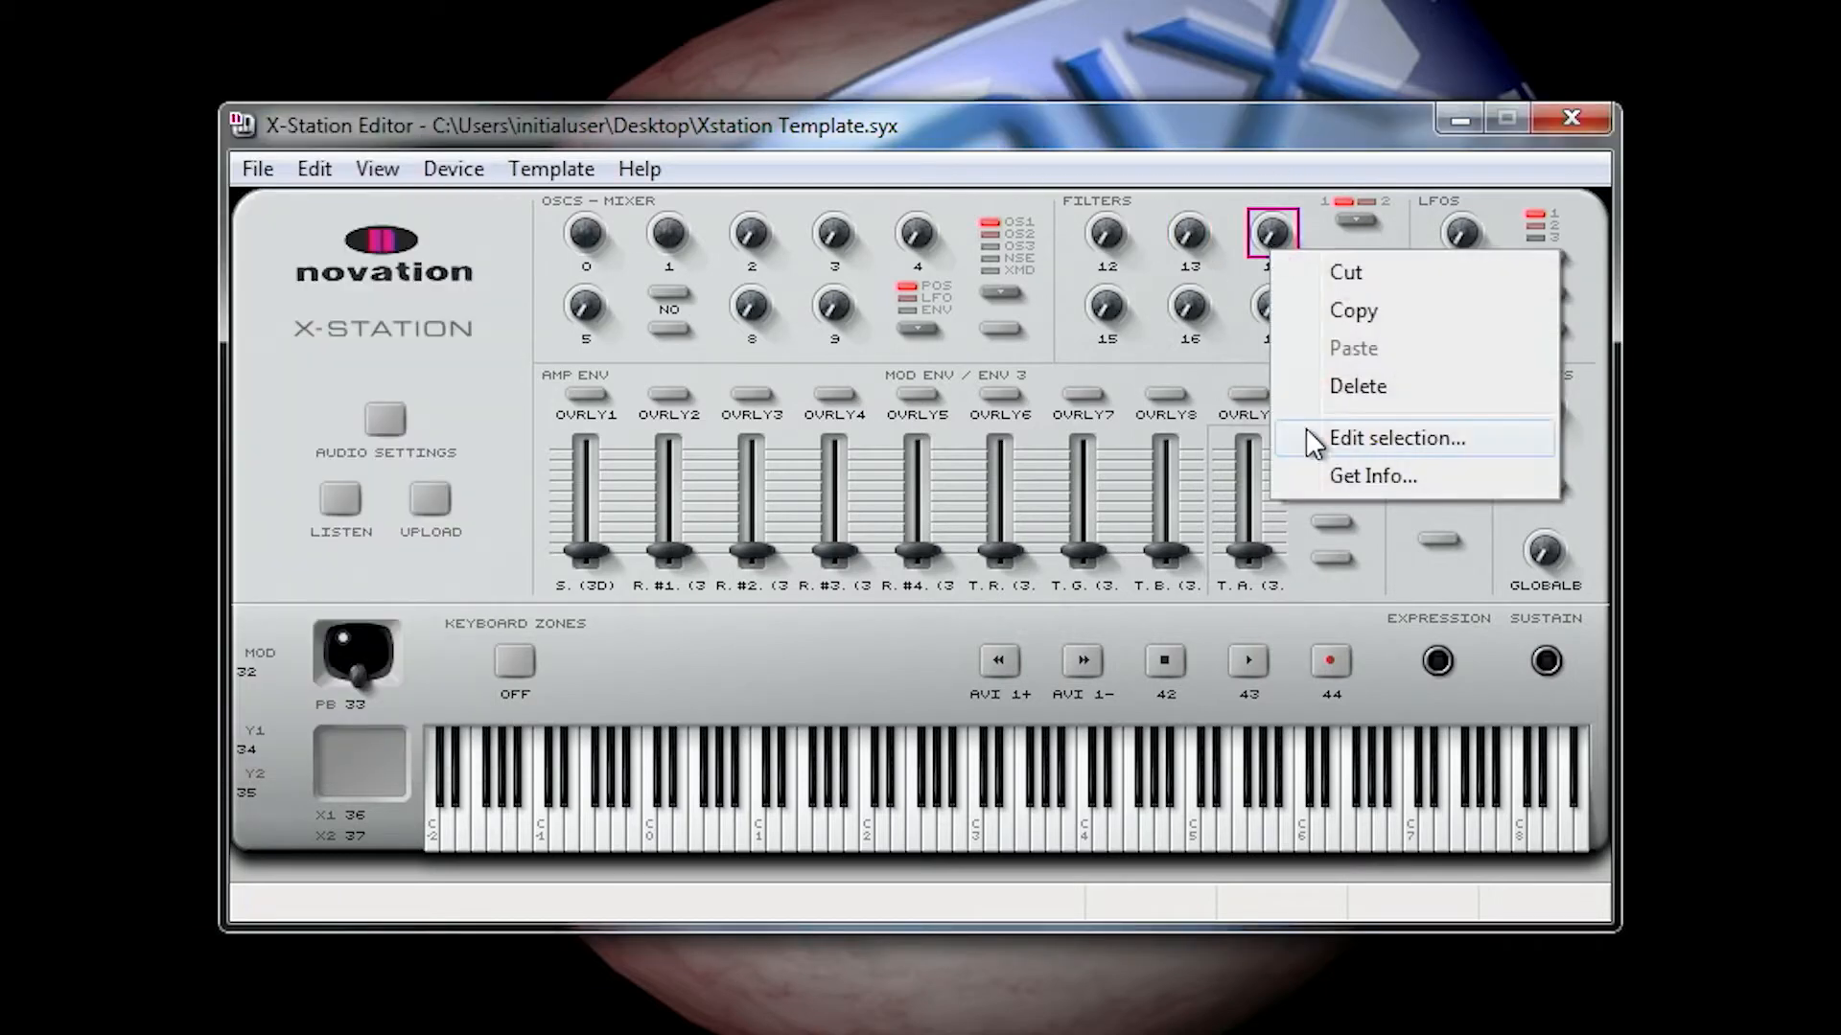
left_click(1328, 438)
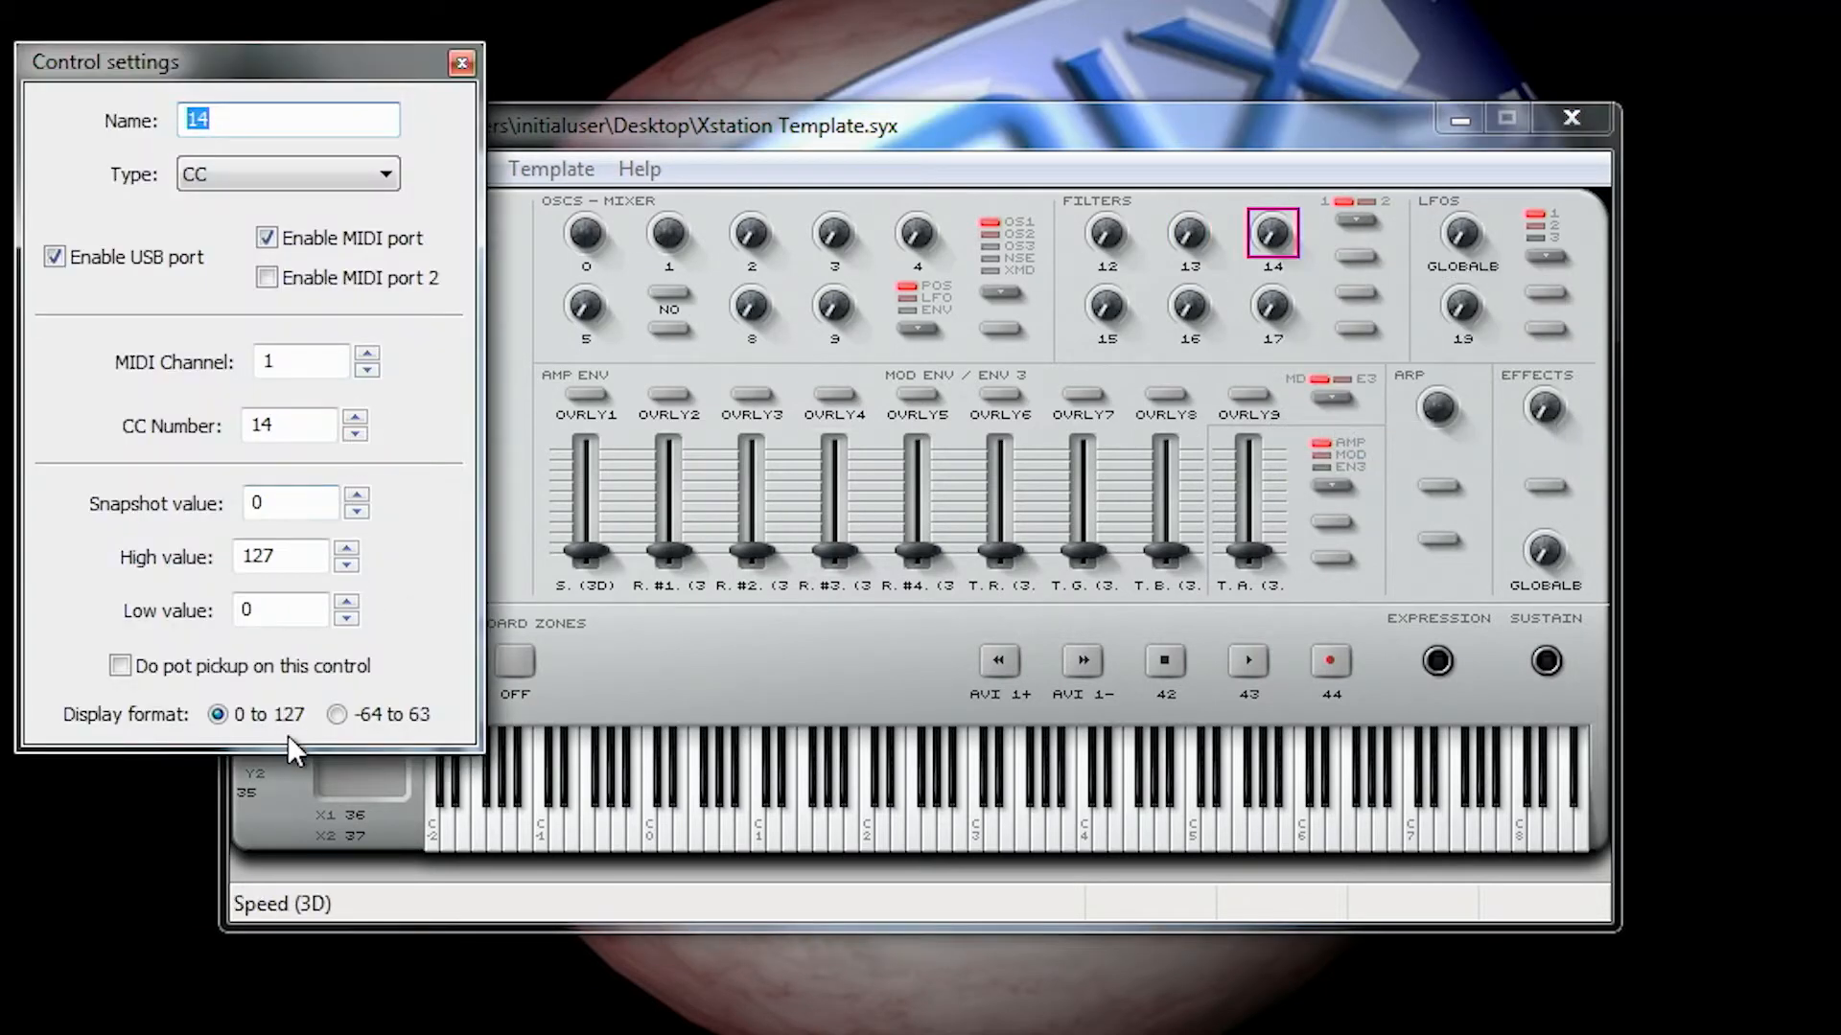
left_click(461, 63)
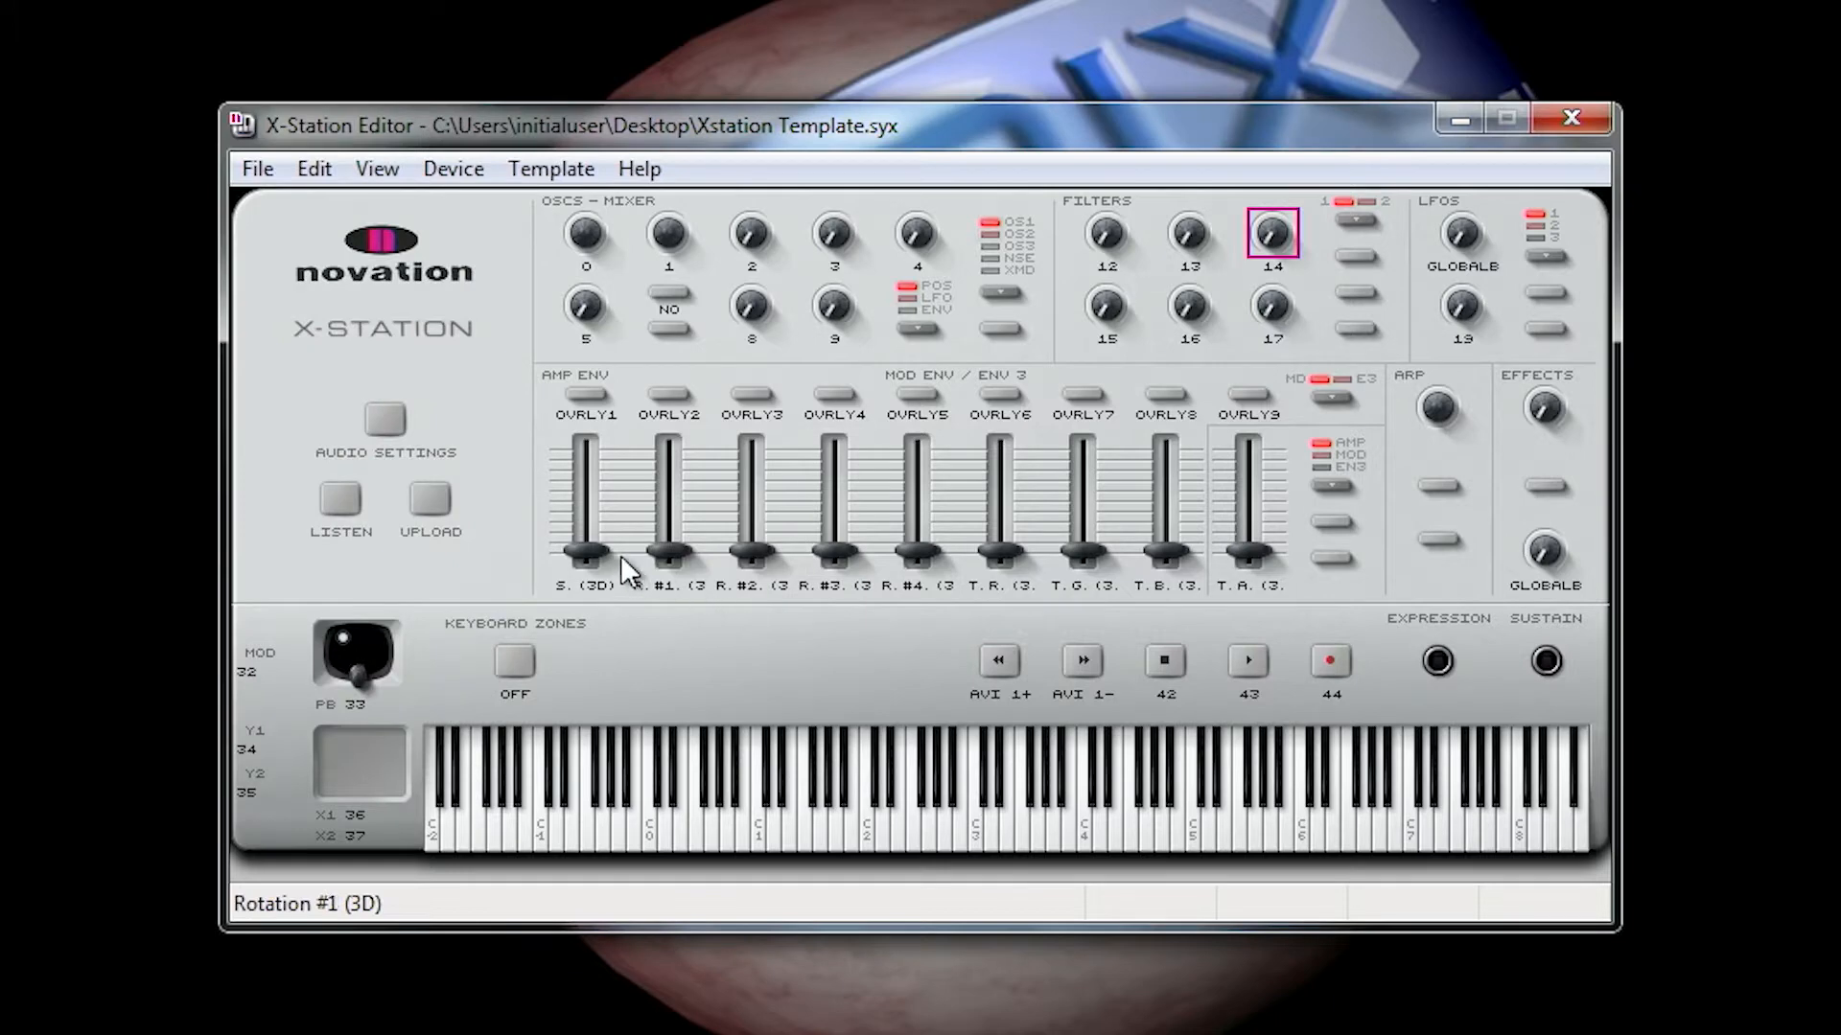
Step: Review the control settings of the Speed (3D) and Rotation #1 (3D) sliders
left_click(589, 552)
right_click(590, 555)
left_click(670, 743)
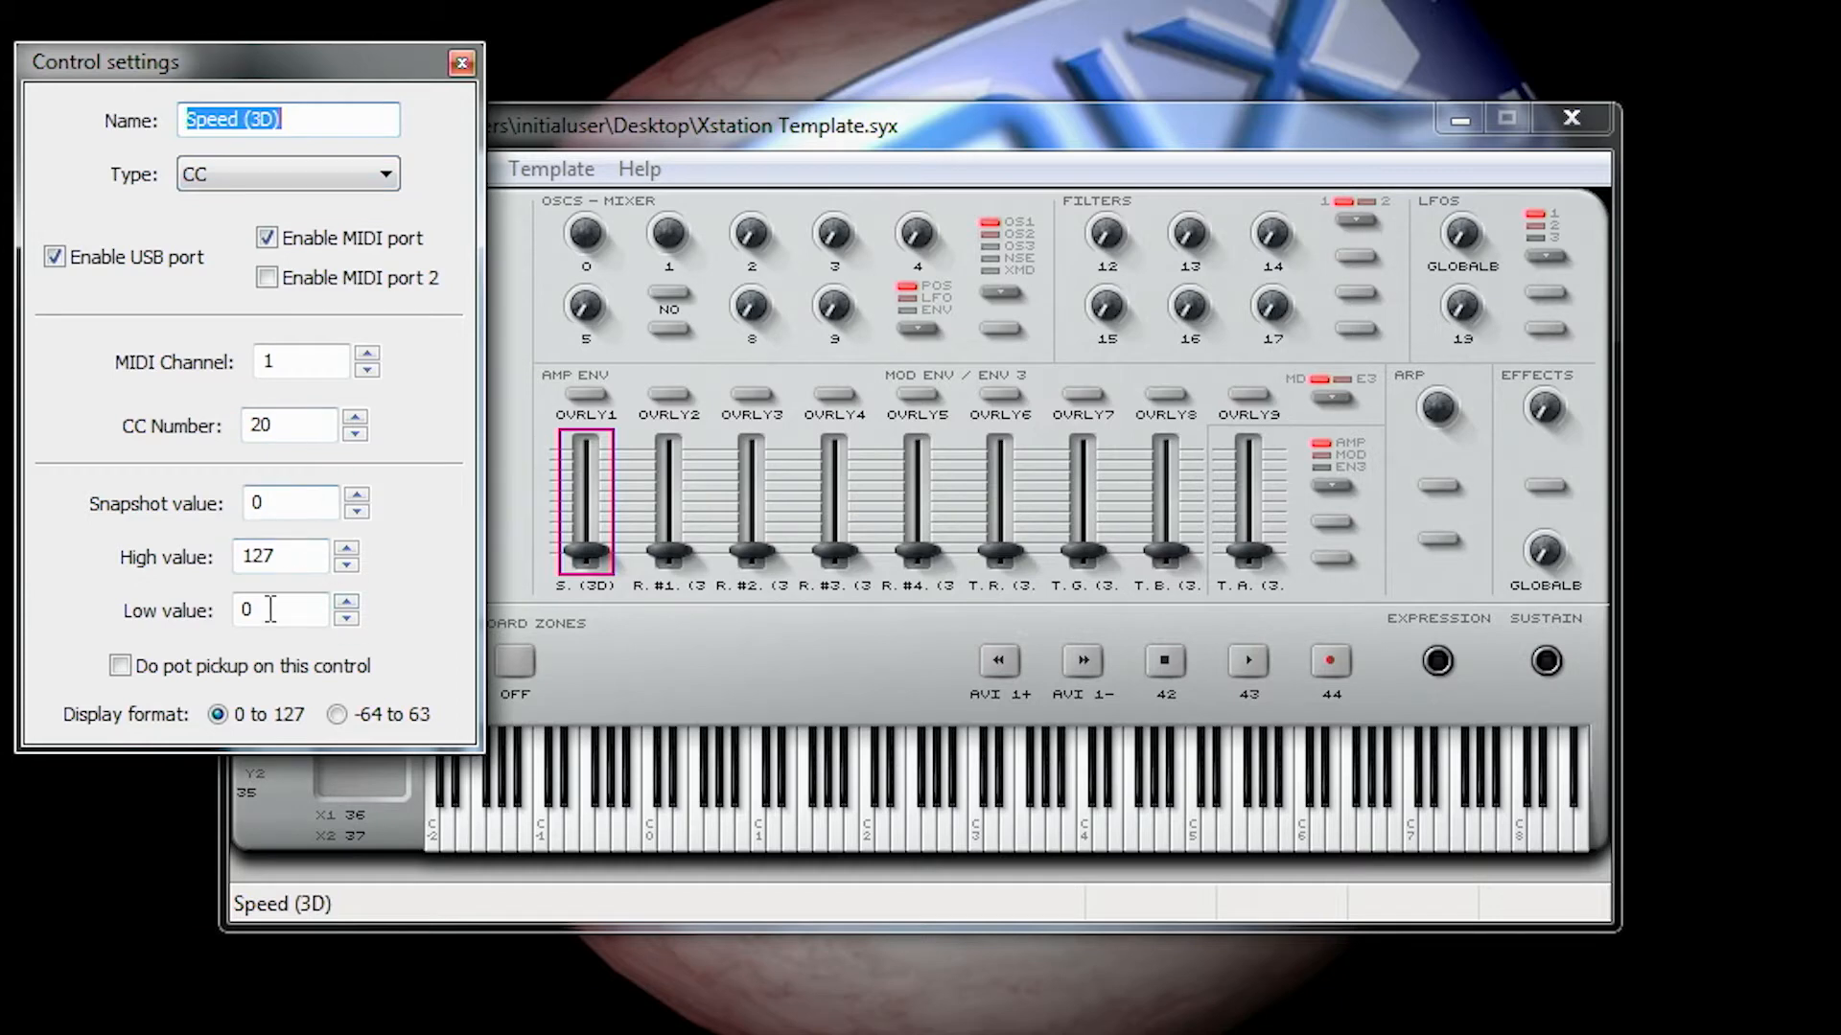
left_click(462, 63)
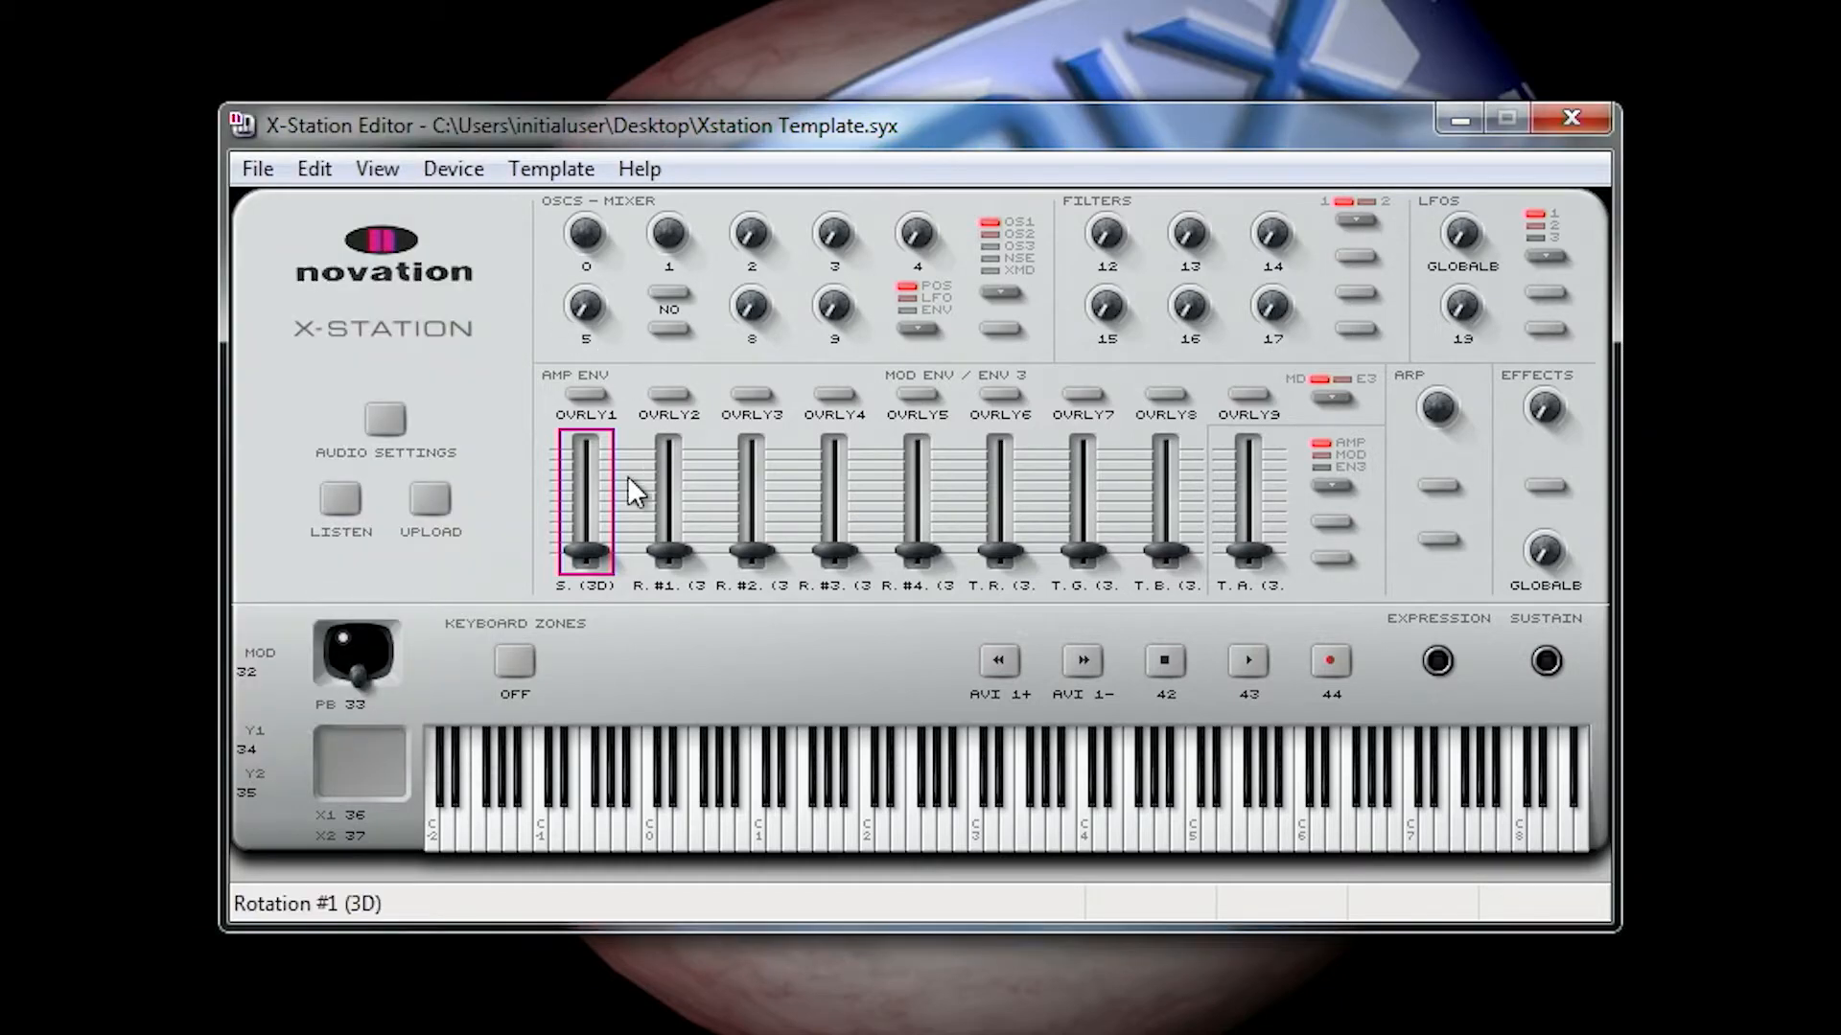
right_click(655, 554)
left_click(746, 726)
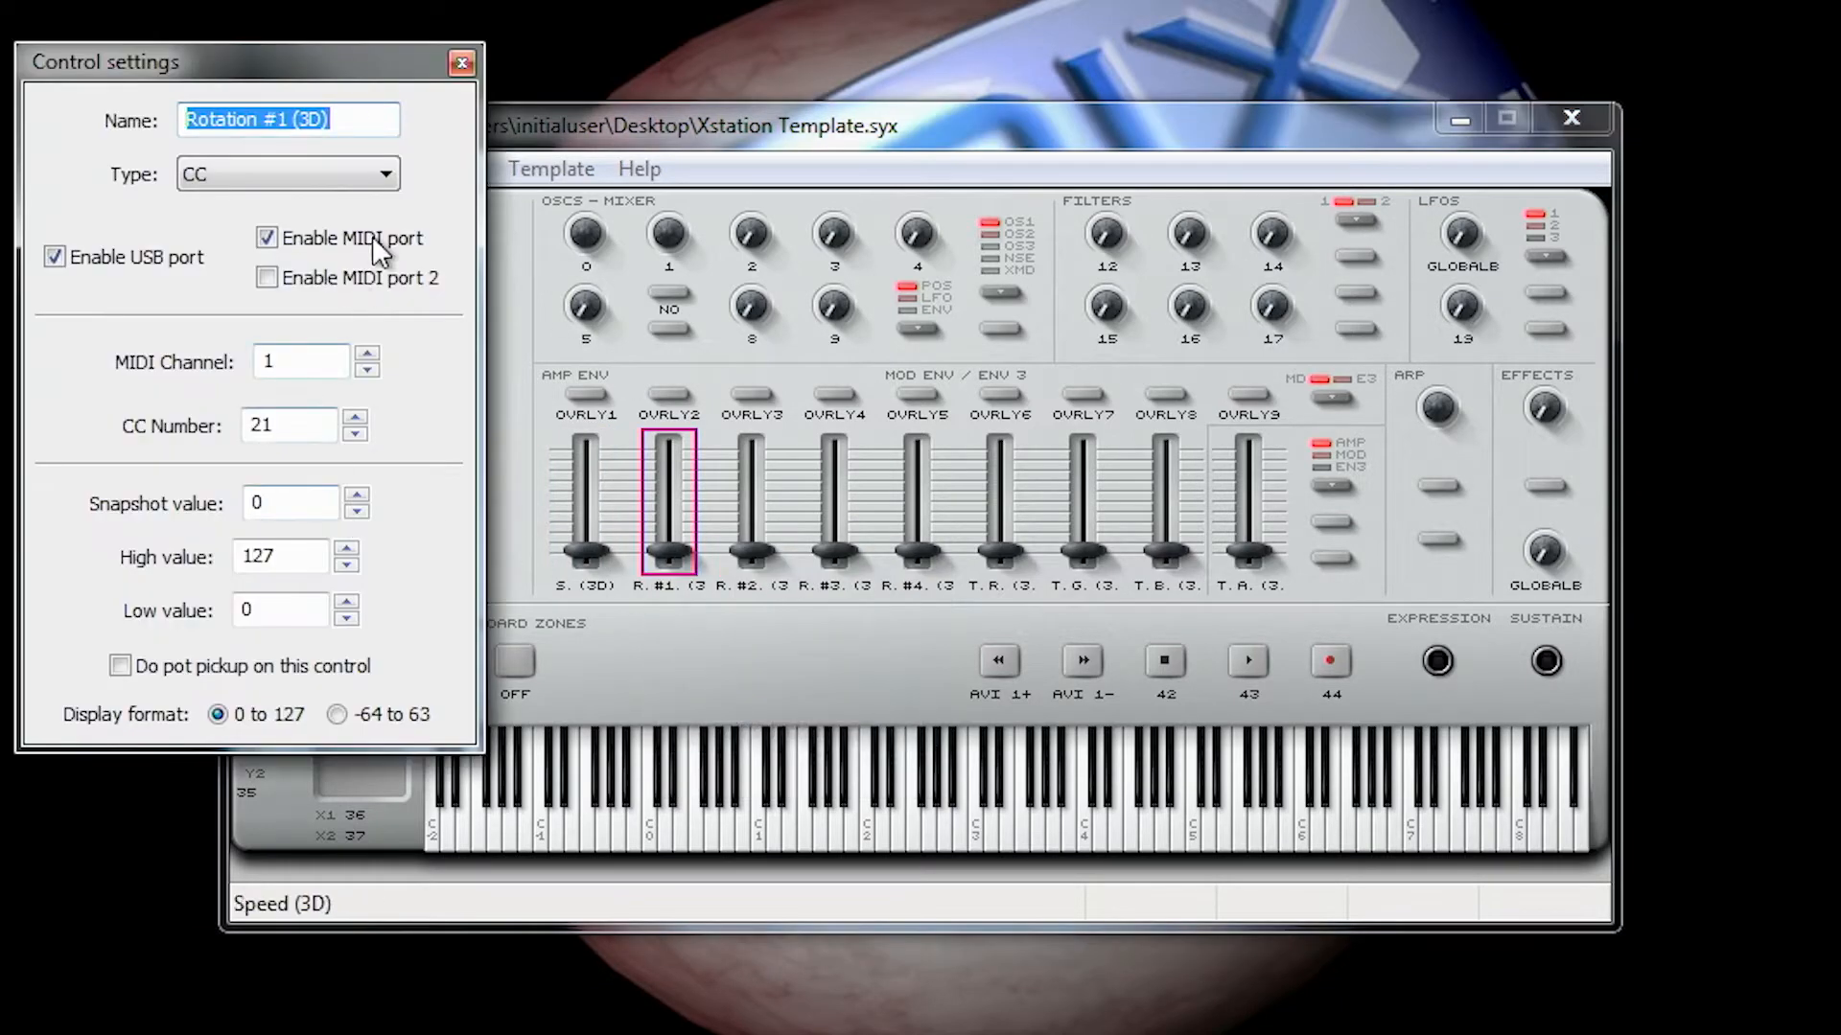
left_click(461, 64)
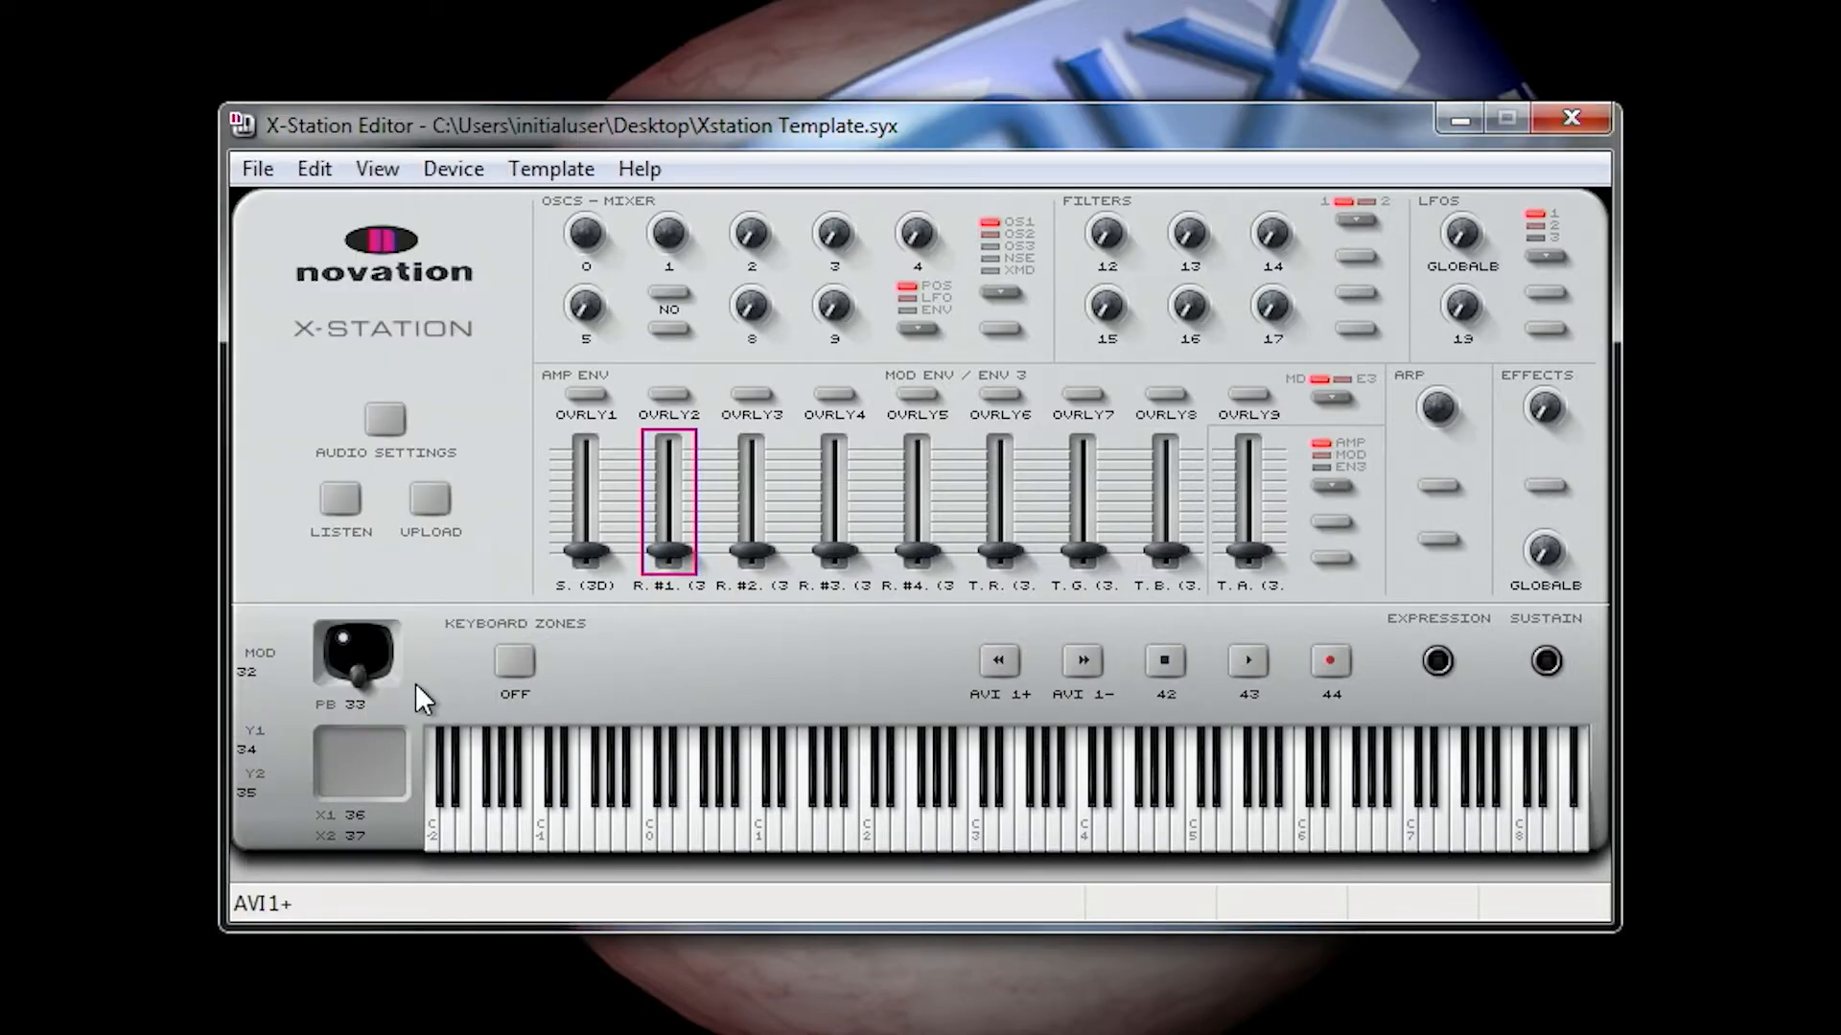
Step: Check the control settings of the joystick's MOD control and the touchpad's Y2 control
right_click(267, 648)
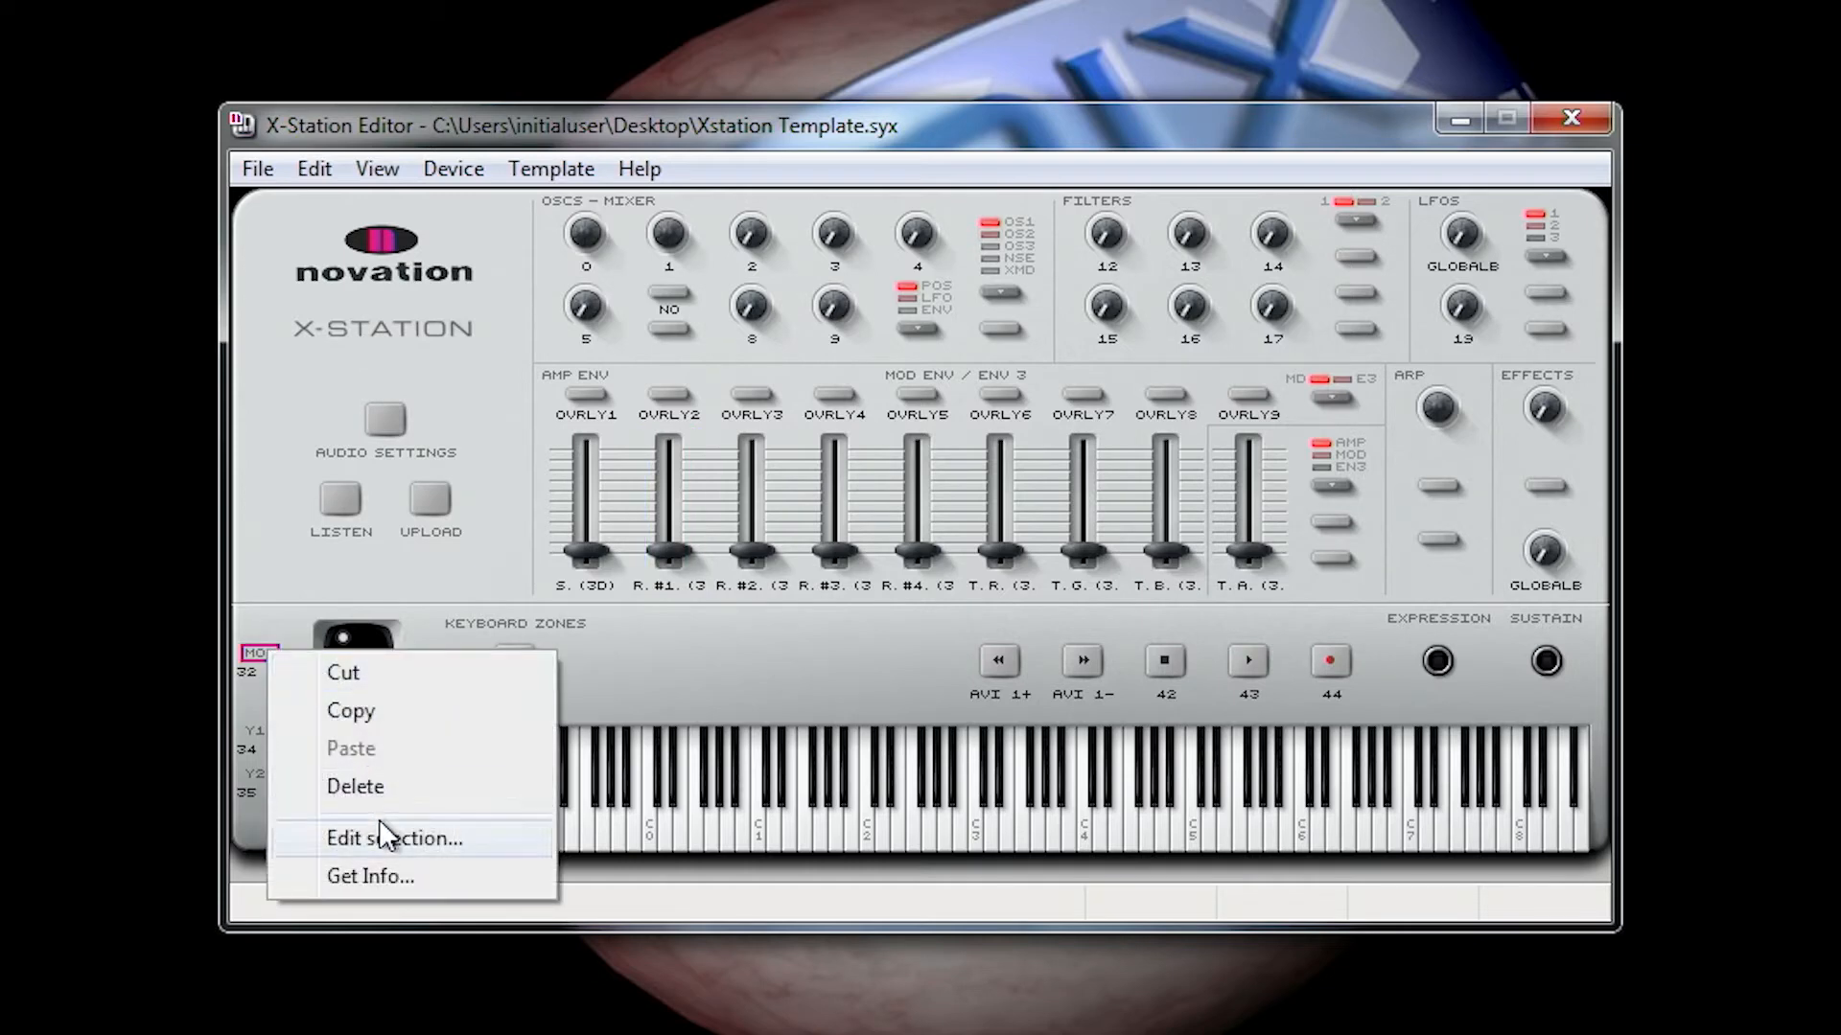
left_click(381, 829)
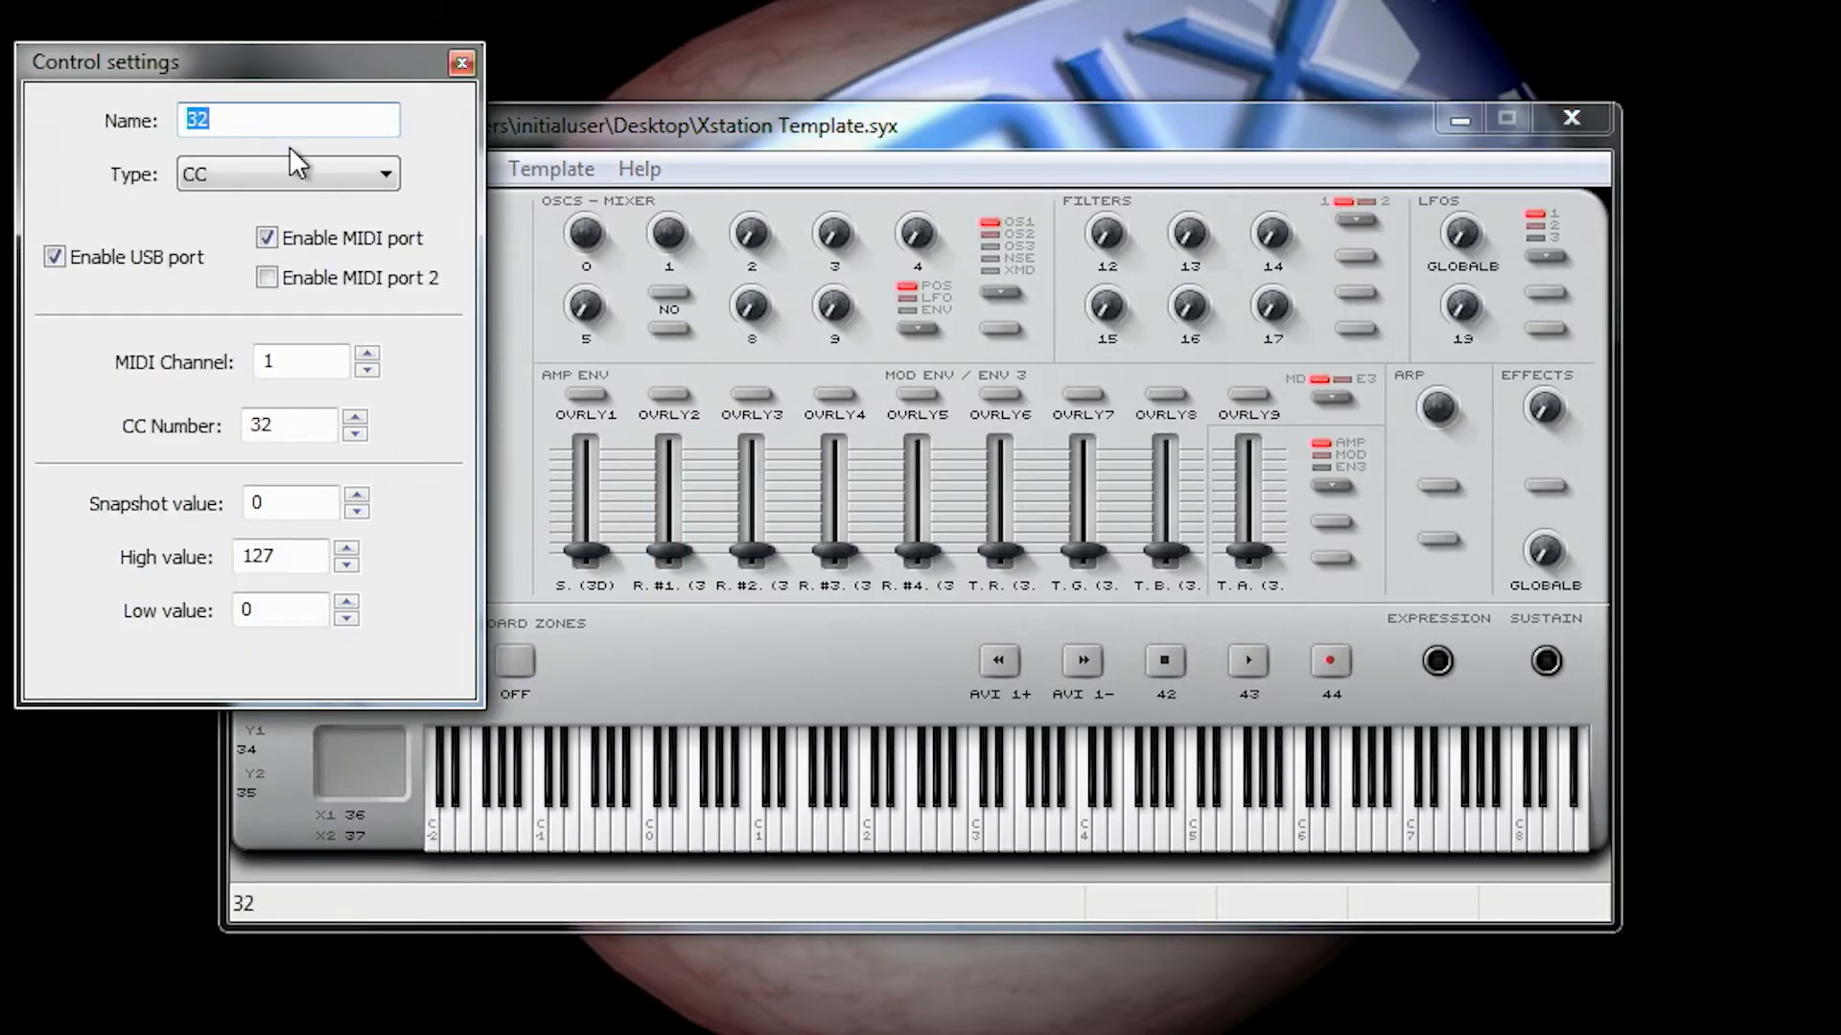
left_click(268, 182)
left_click(269, 178)
left_click(461, 64)
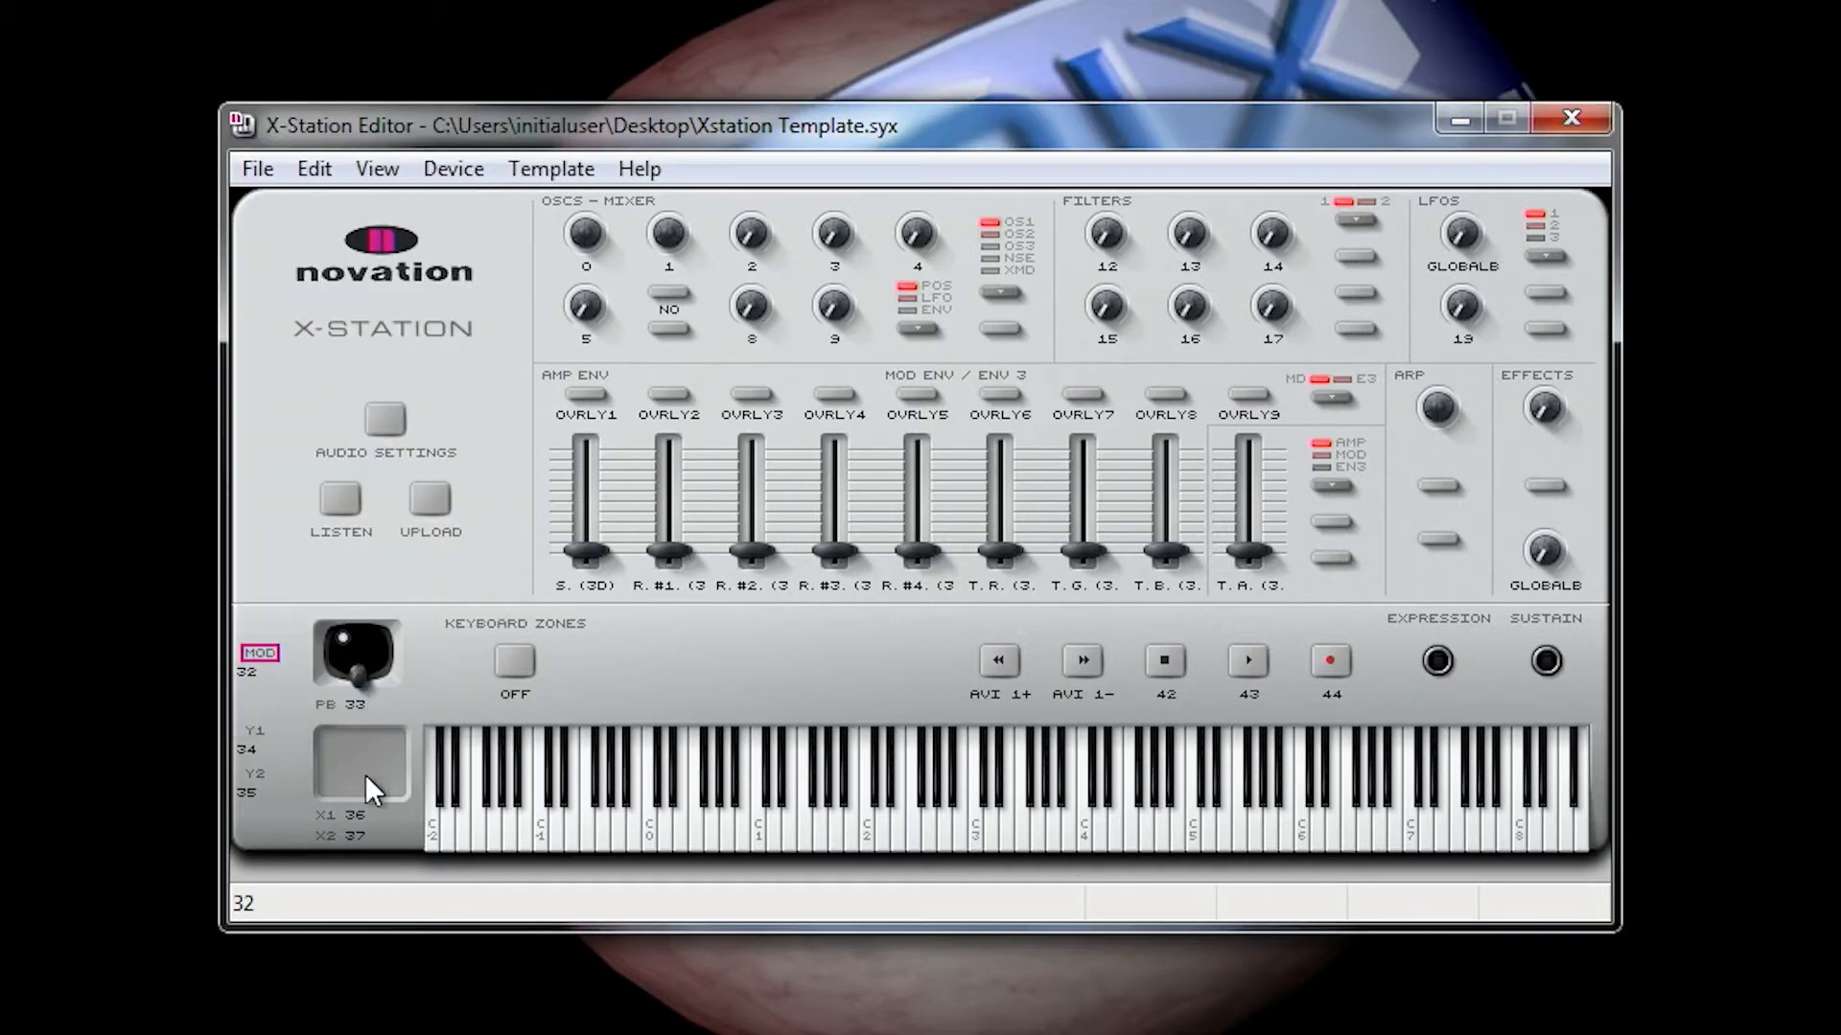
right_click(249, 772)
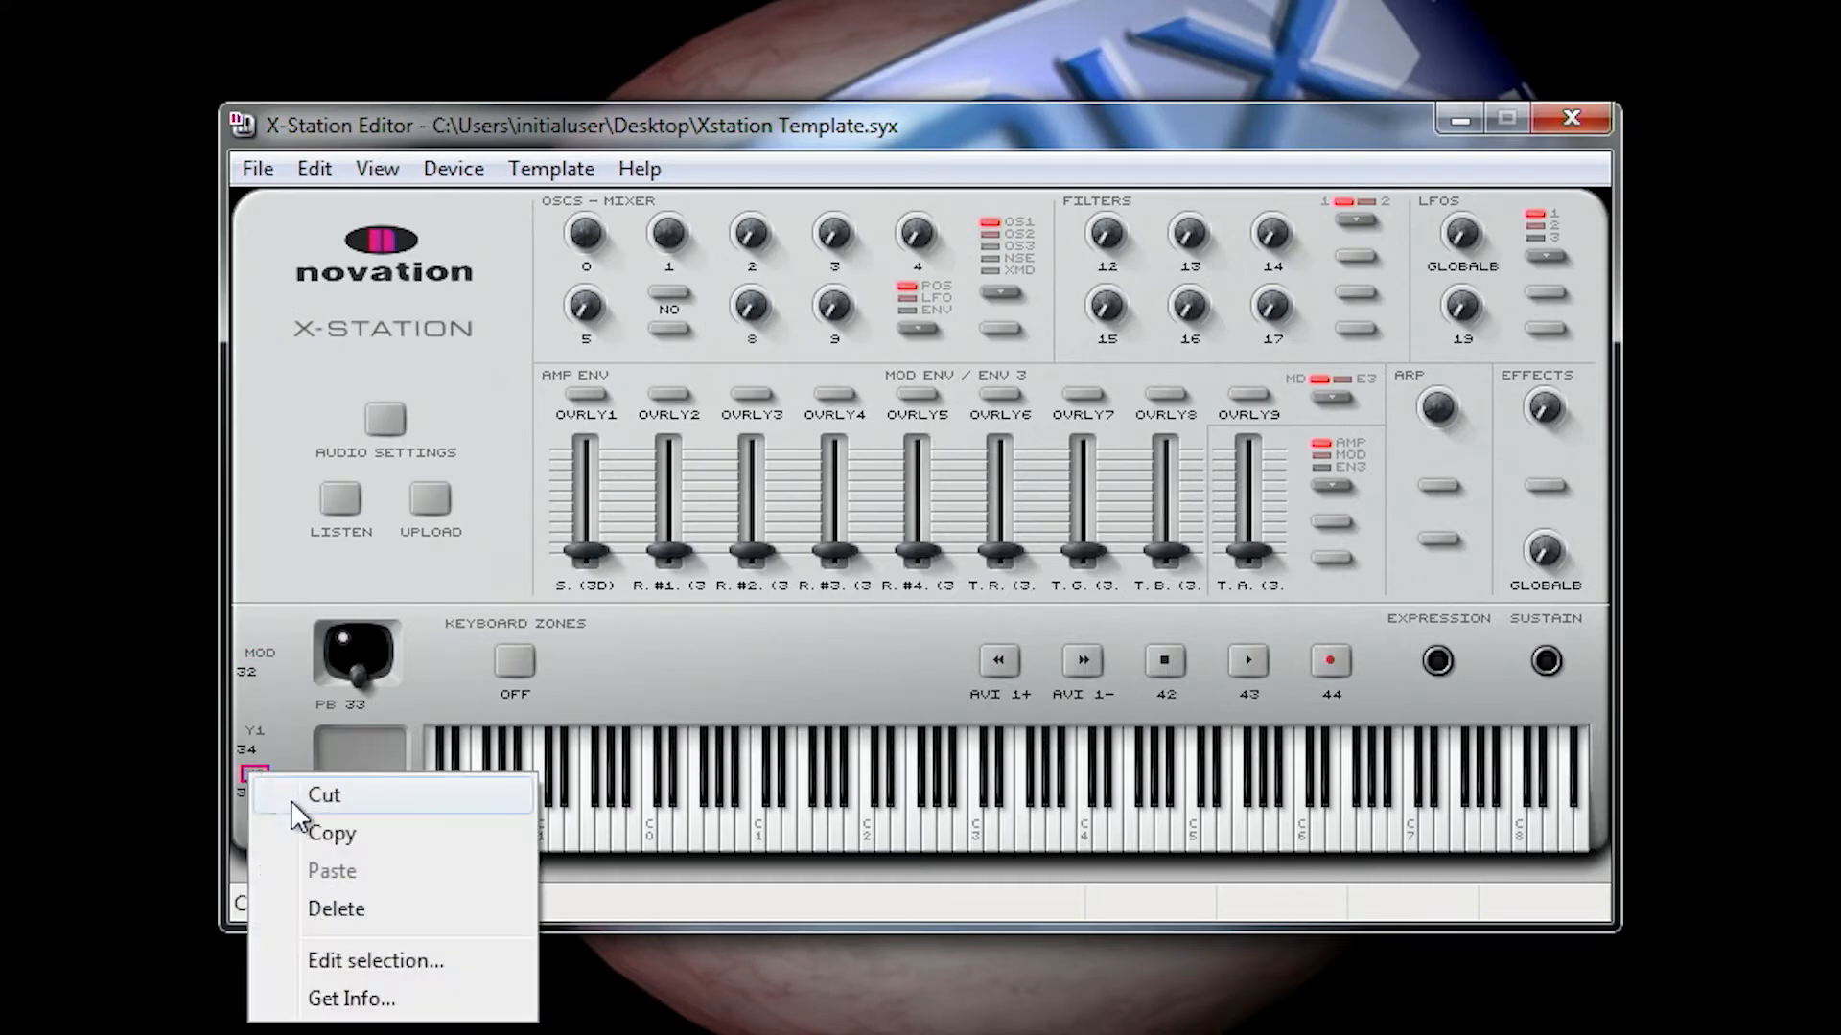
left_click(335, 961)
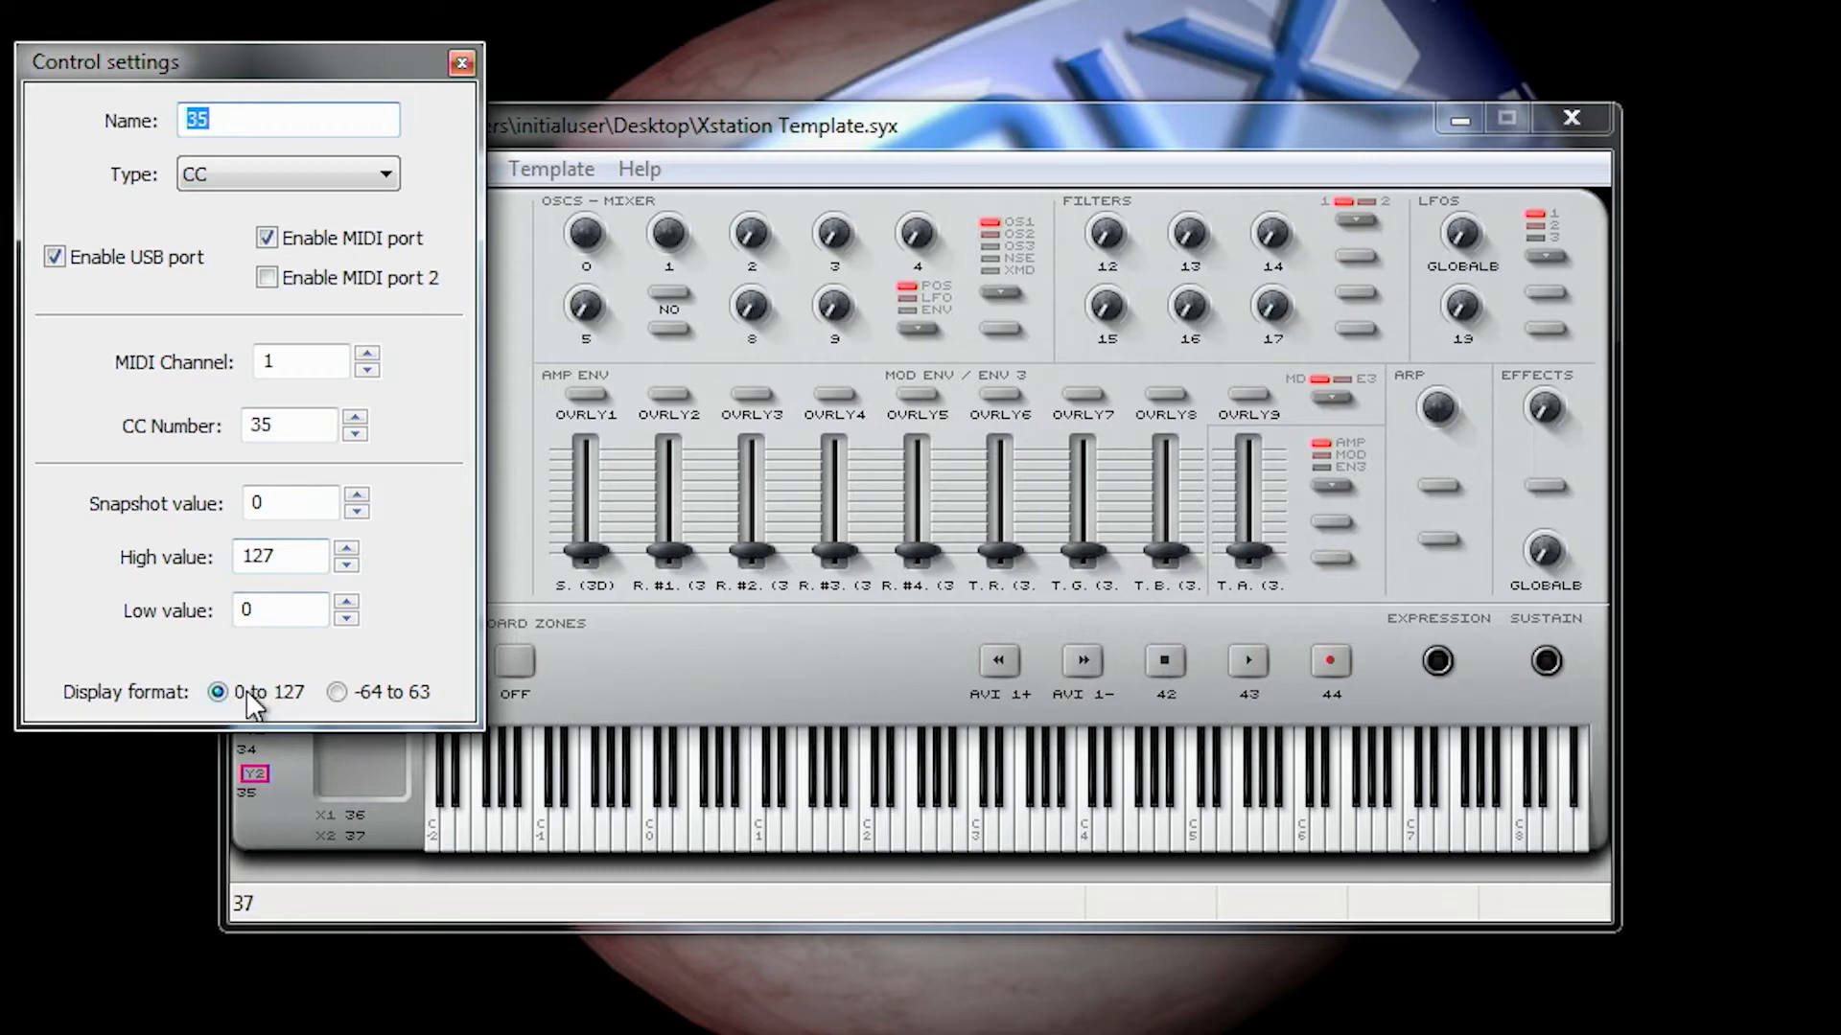
left_click(461, 64)
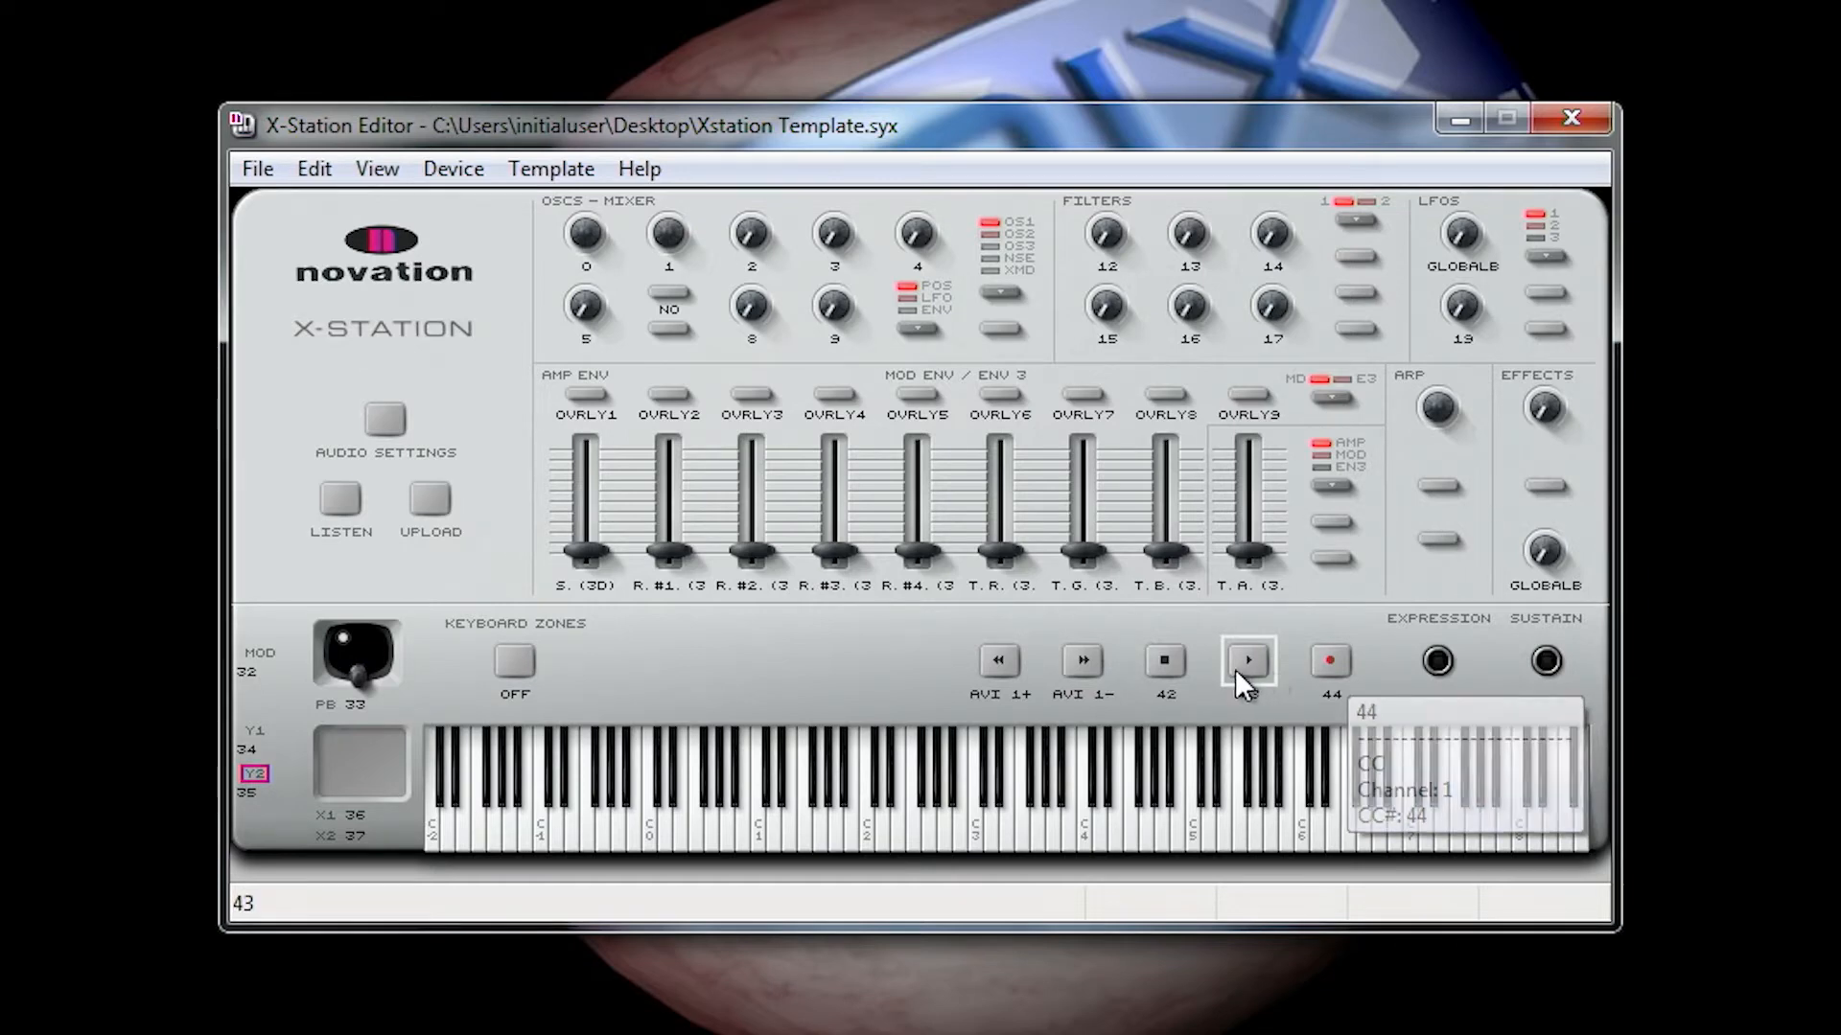
Step: Inspect the control settings of the AVI 1+ transport button and its available message types, keeping Note On/Off
right_click(1014, 682)
left_click(1163, 857)
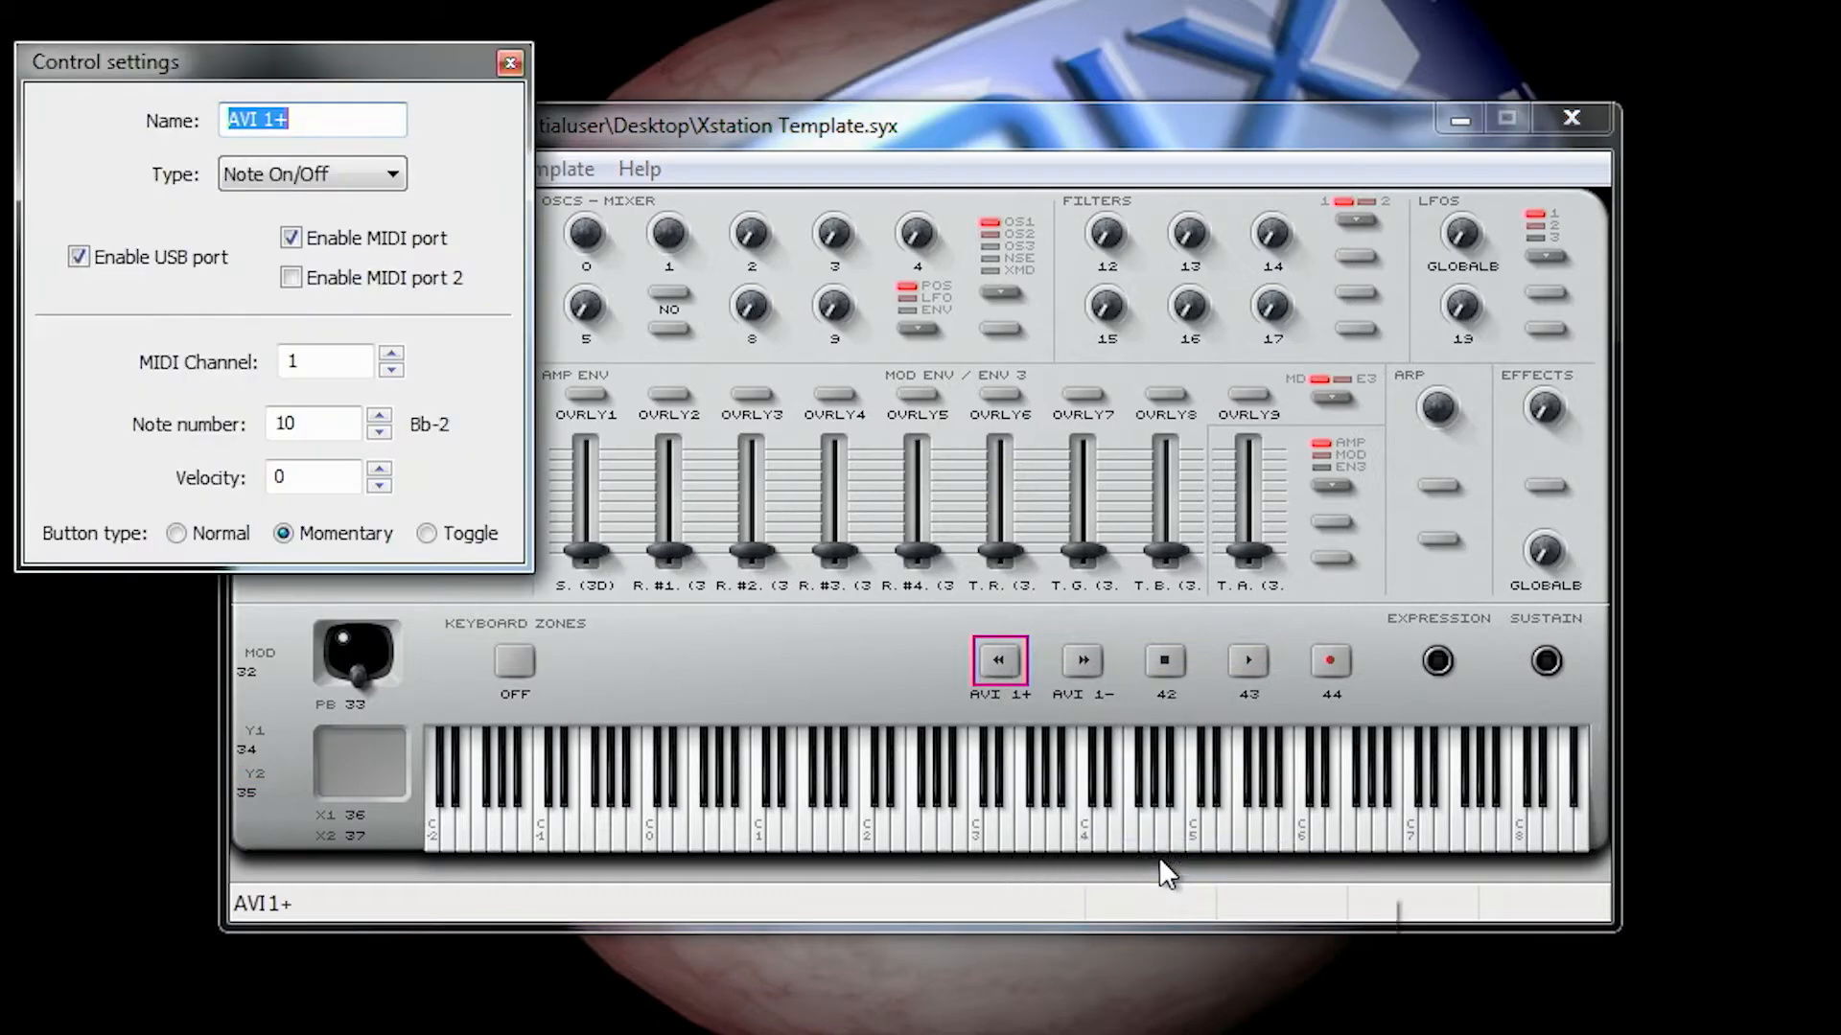
left_click(367, 182)
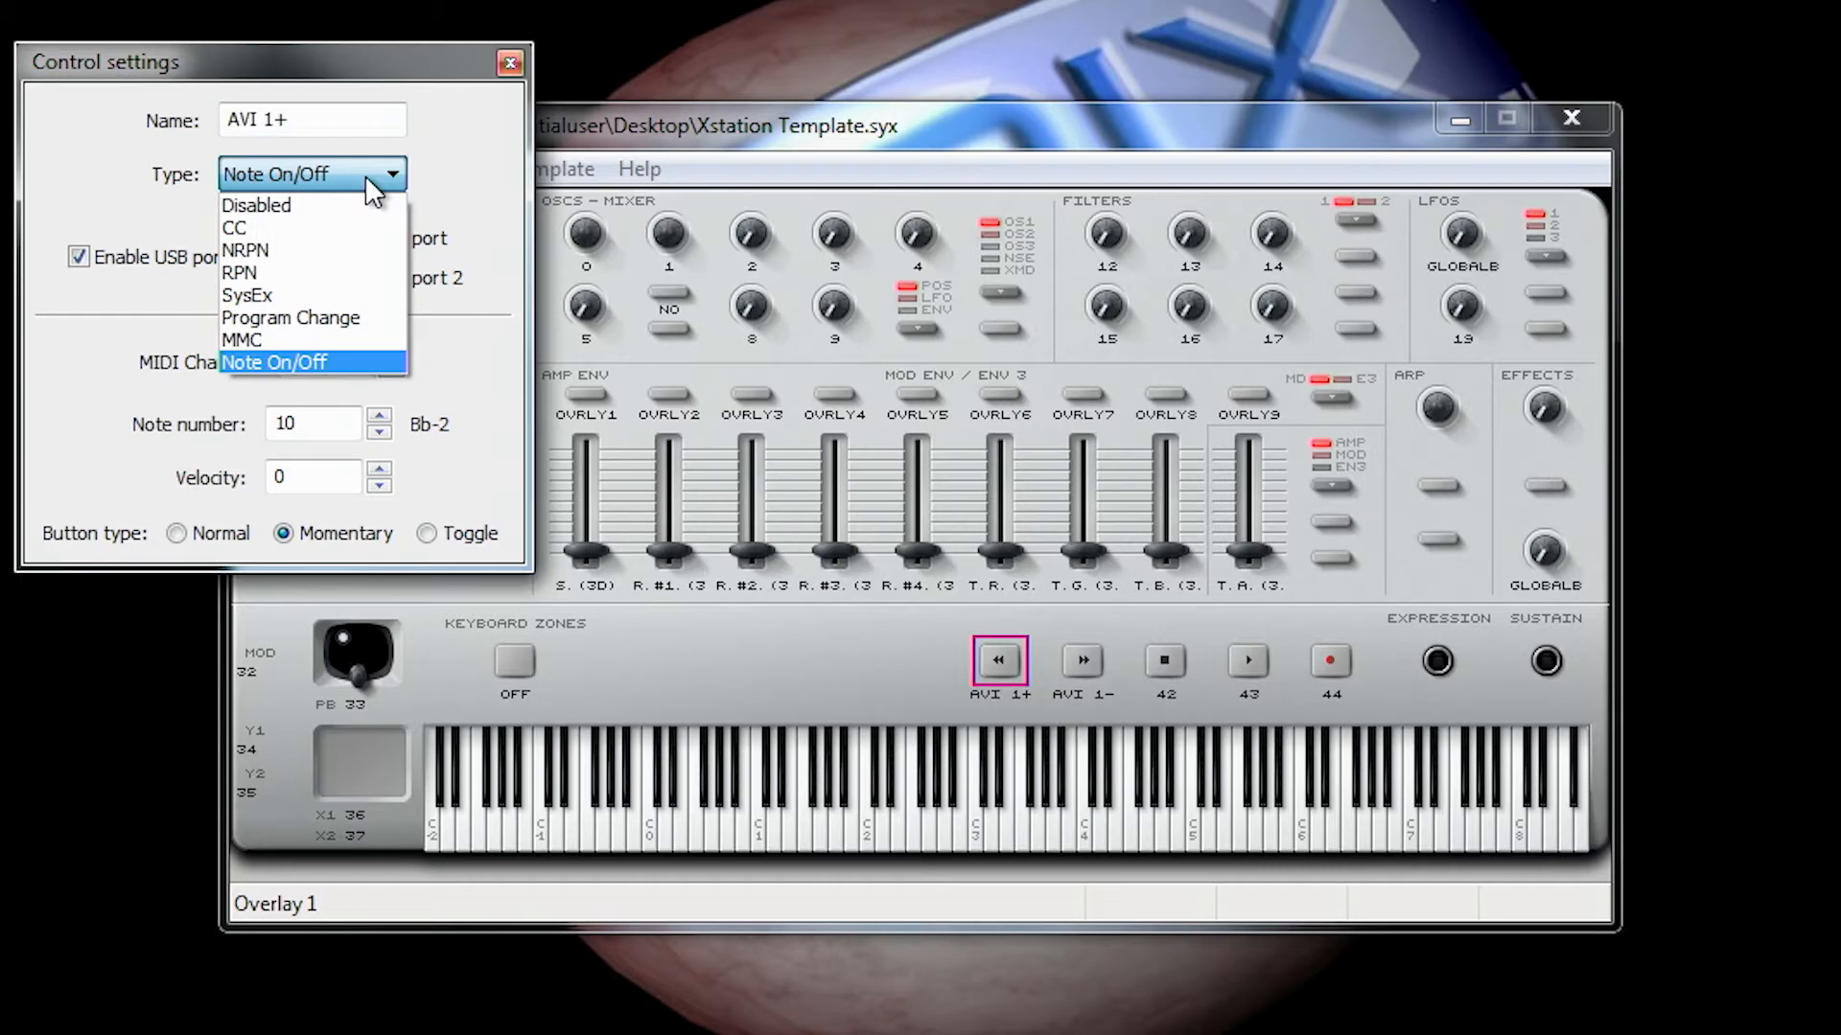
left_click(372, 187)
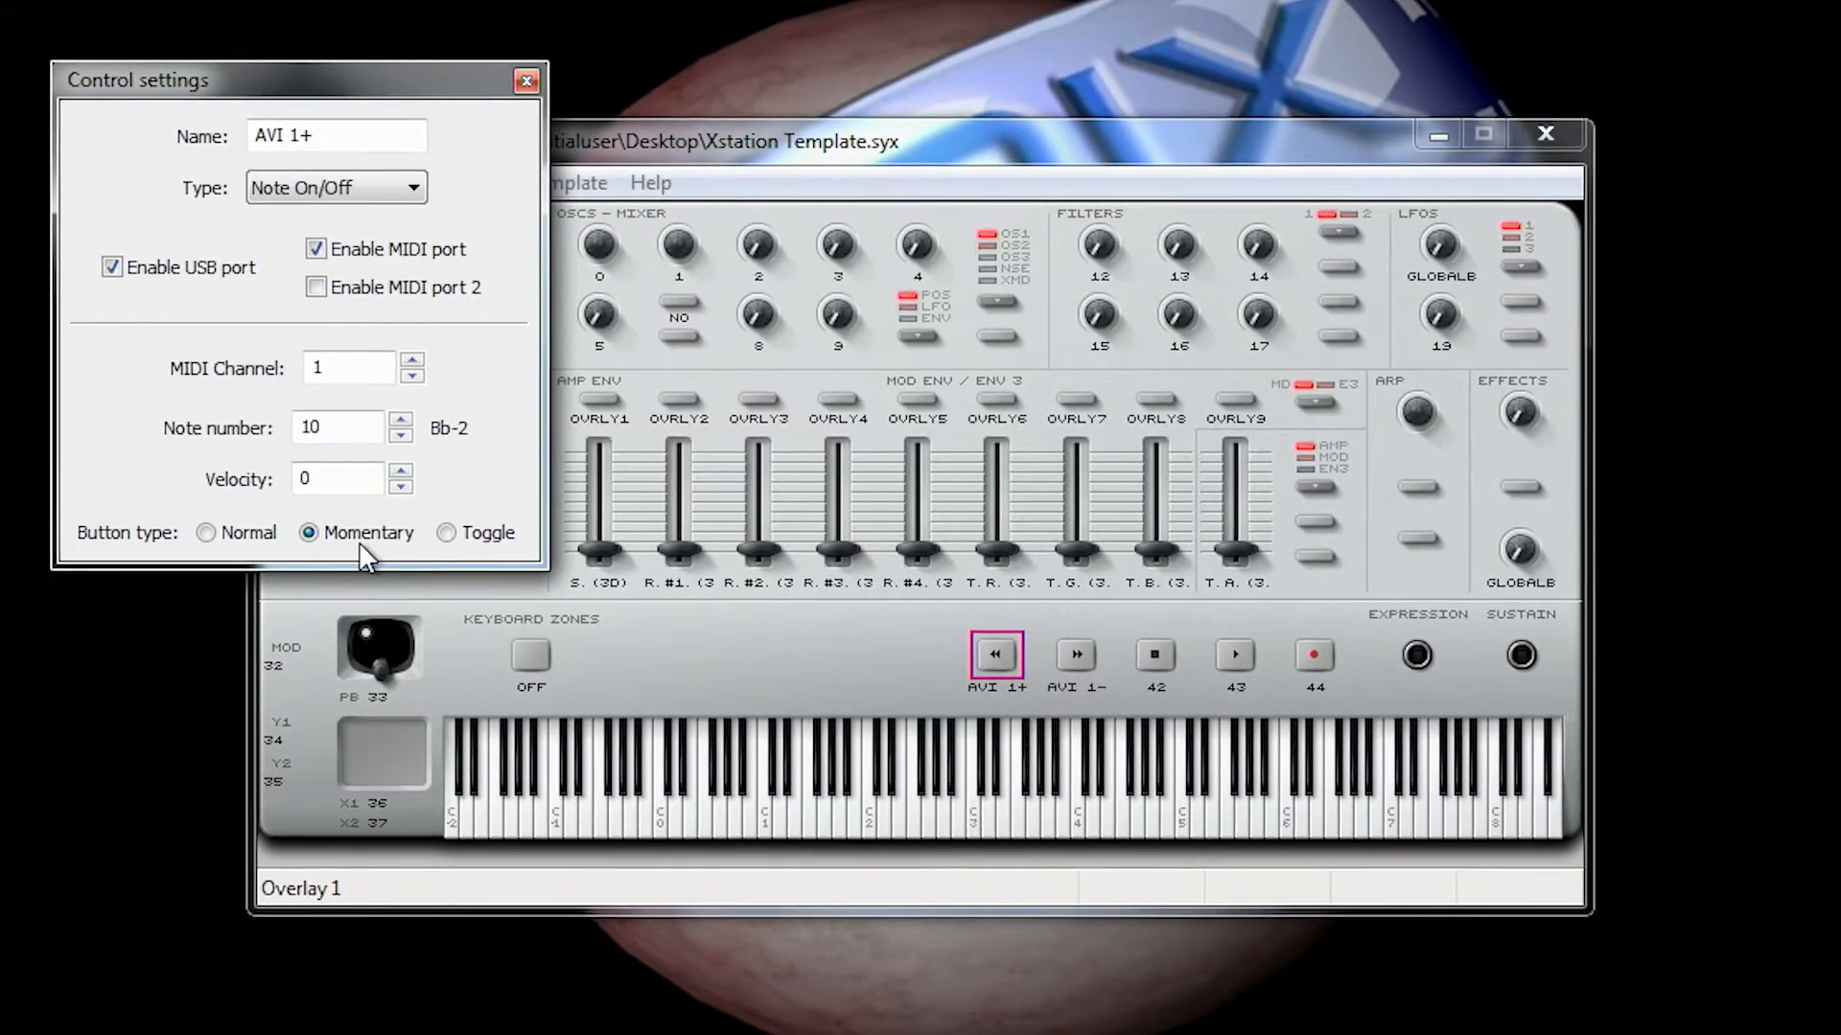
left_click(526, 81)
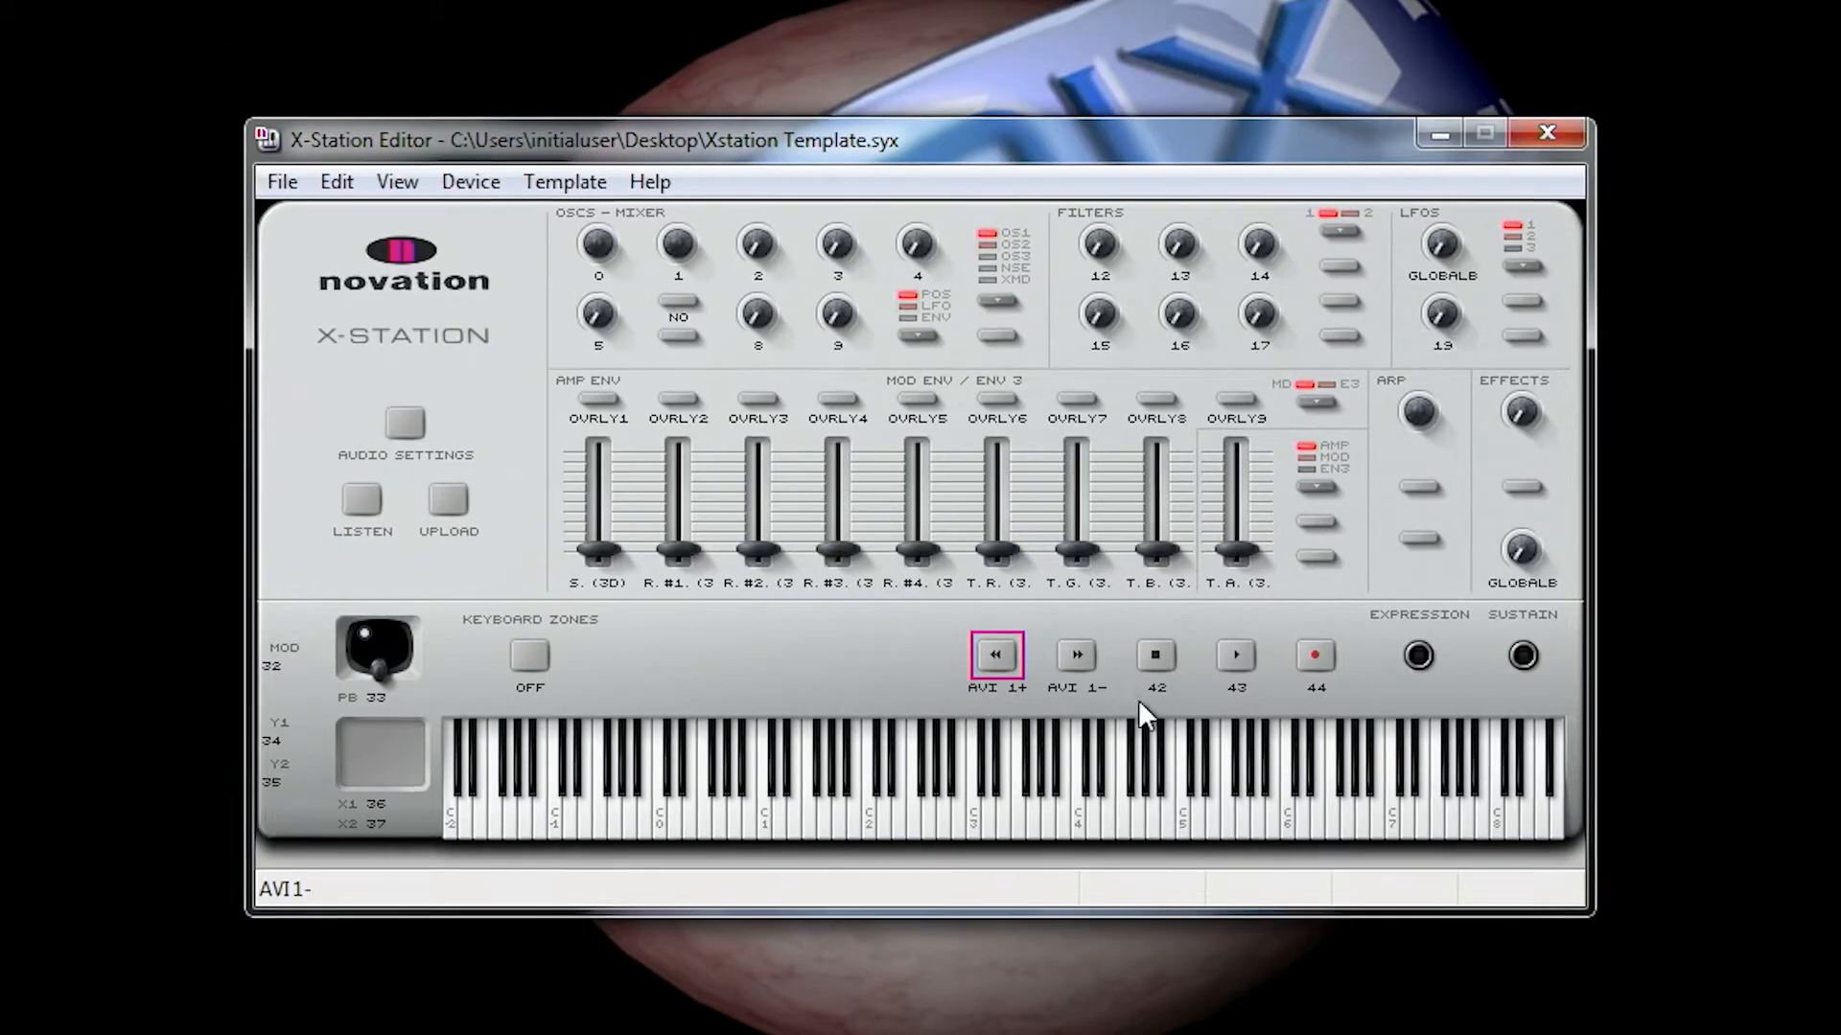
Step: Set the button type of the AVI 1- transport button to Momentary
right_click(1085, 666)
left_click(1103, 845)
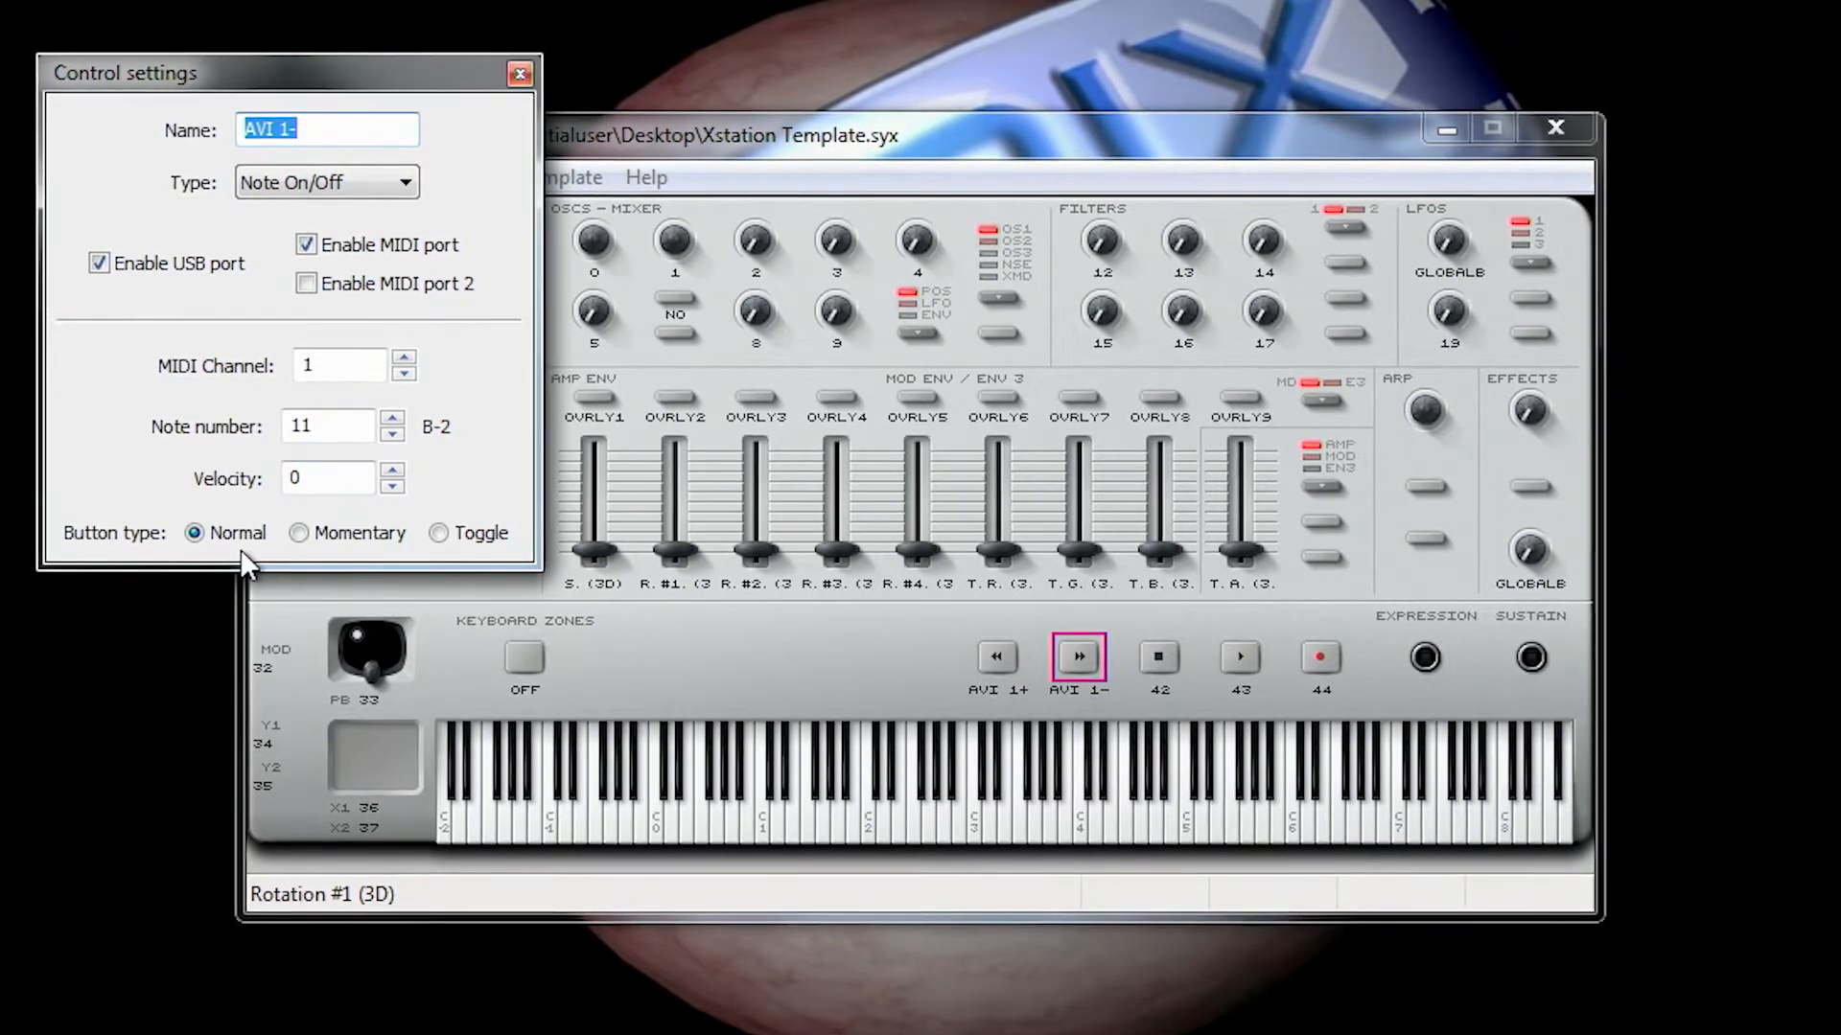
left_click(299, 533)
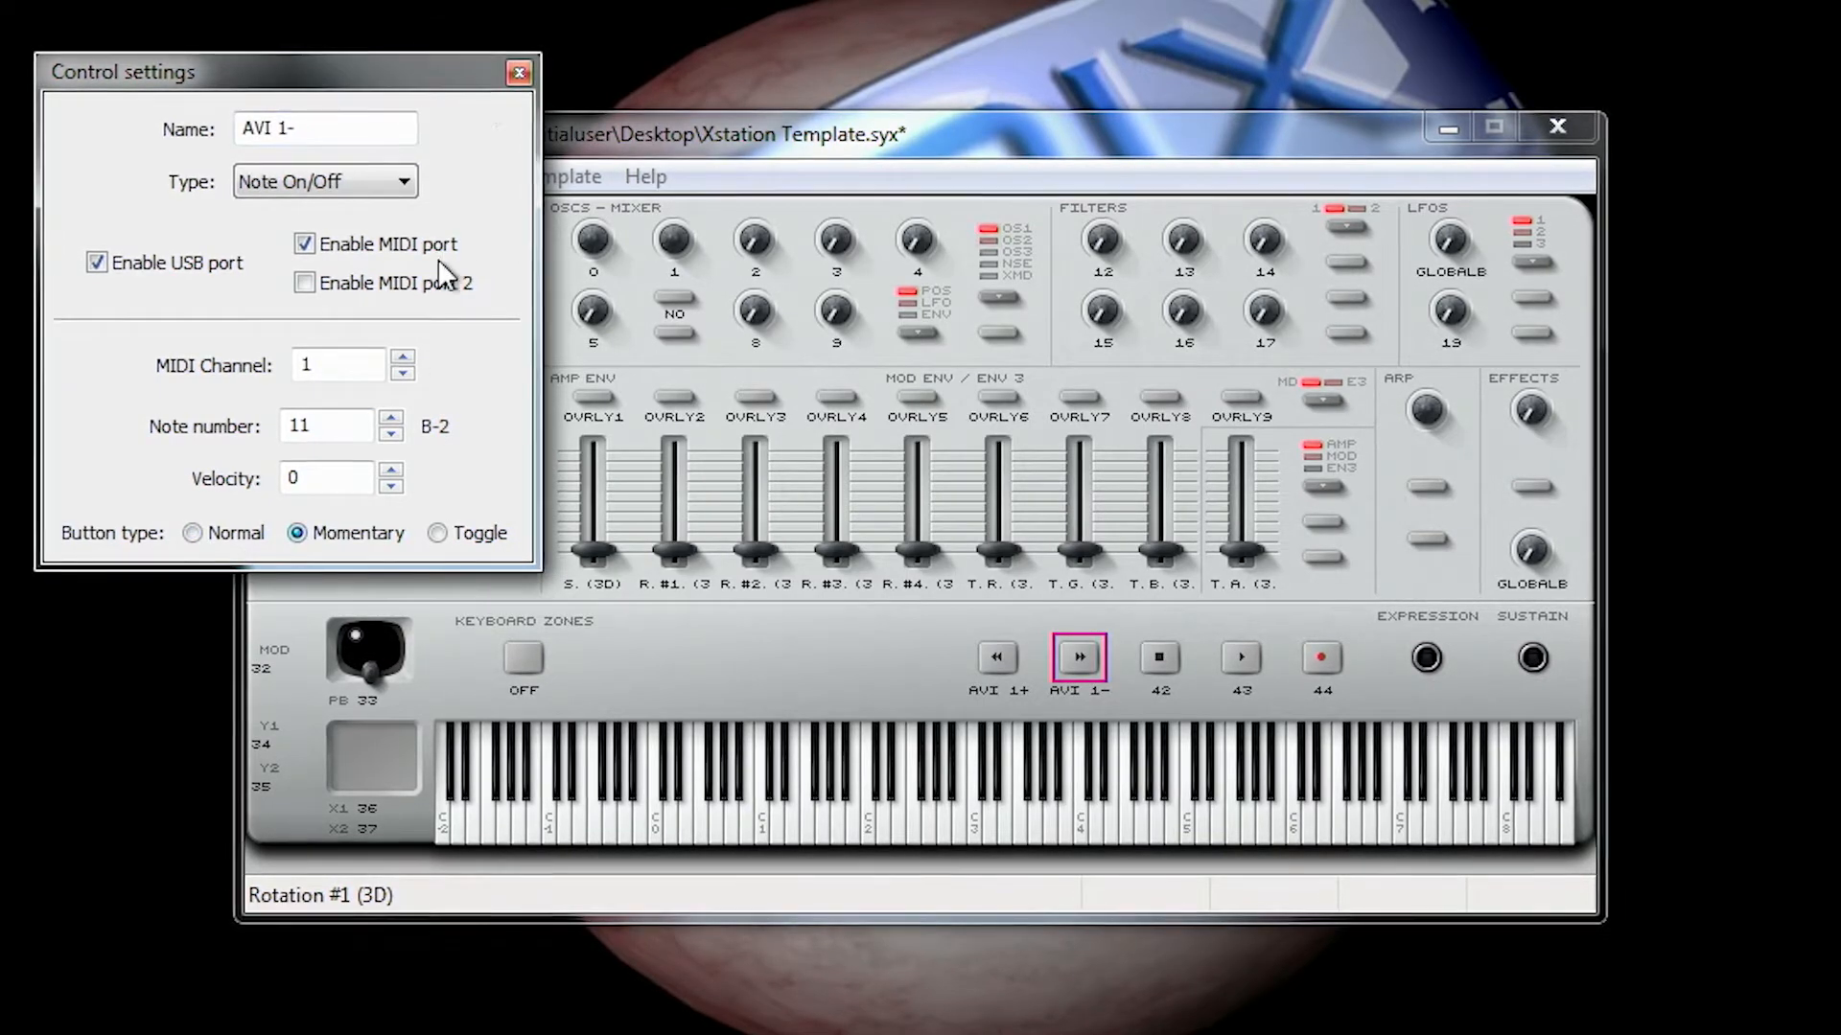
left_click(513, 75)
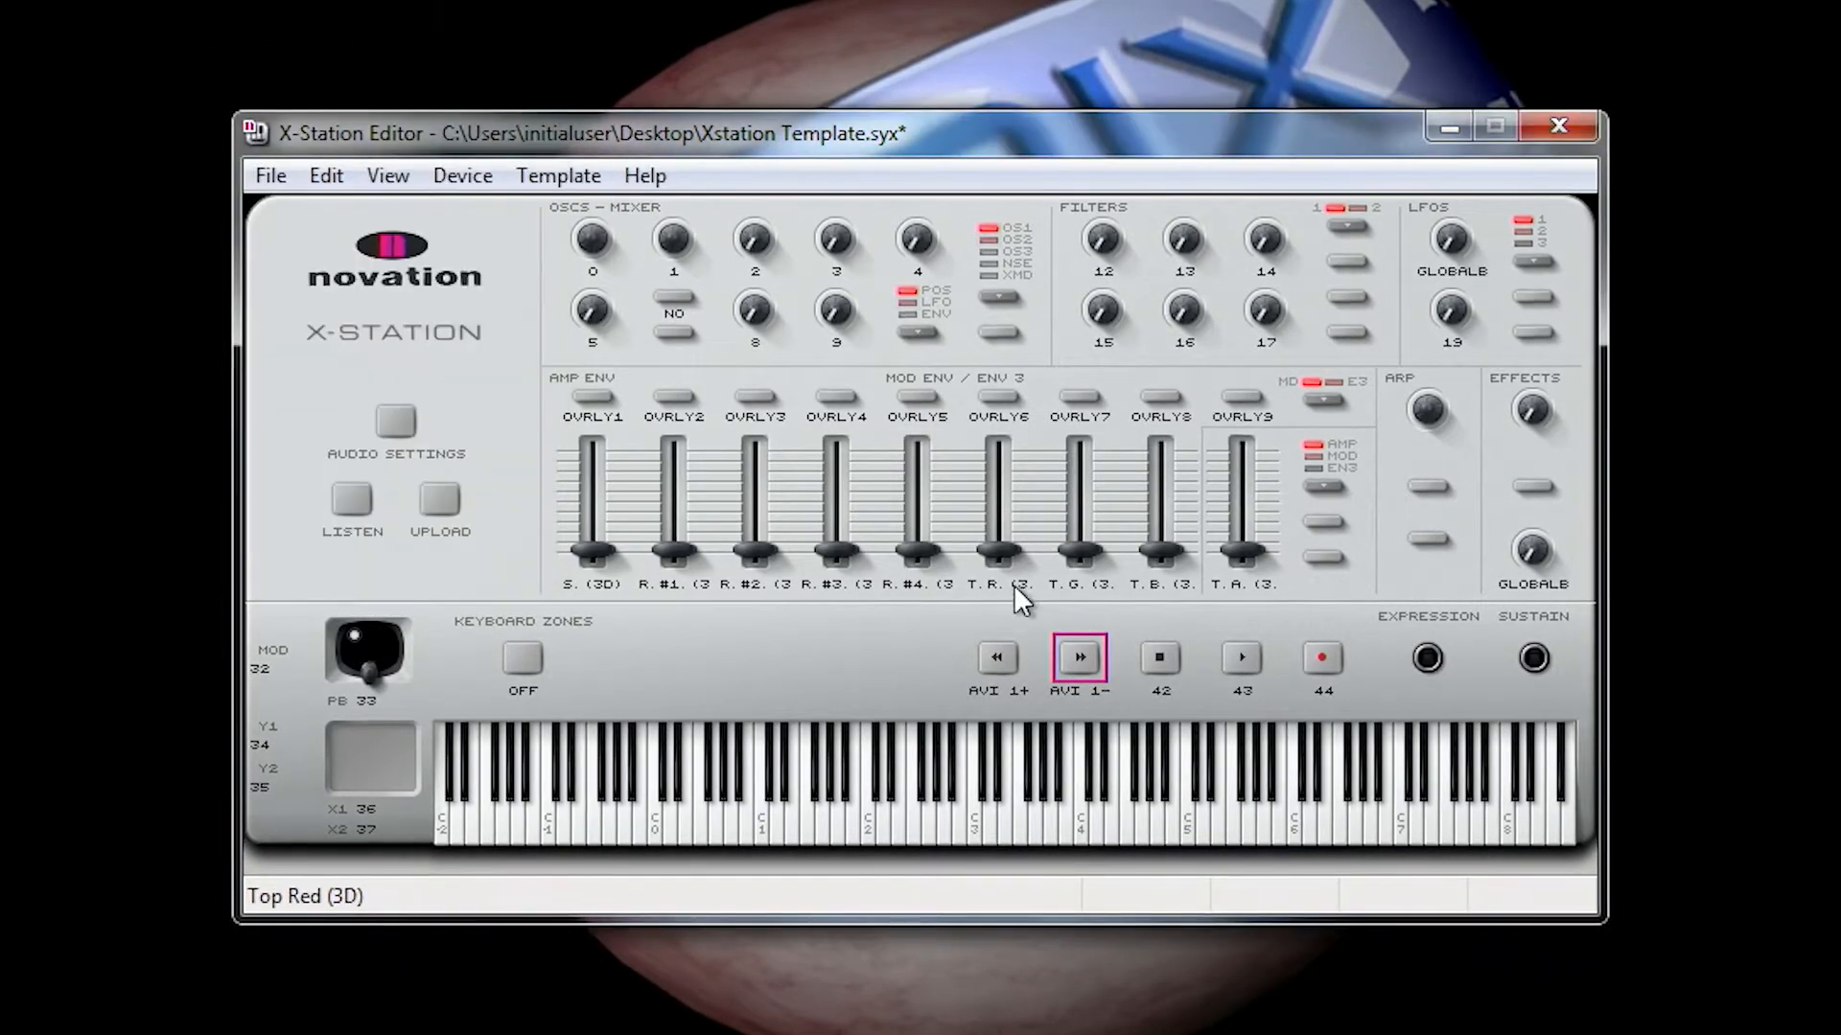
Step: Set the button type of the stop transport button, named 42, to Momentary
right_click(1162, 660)
left_click(1275, 849)
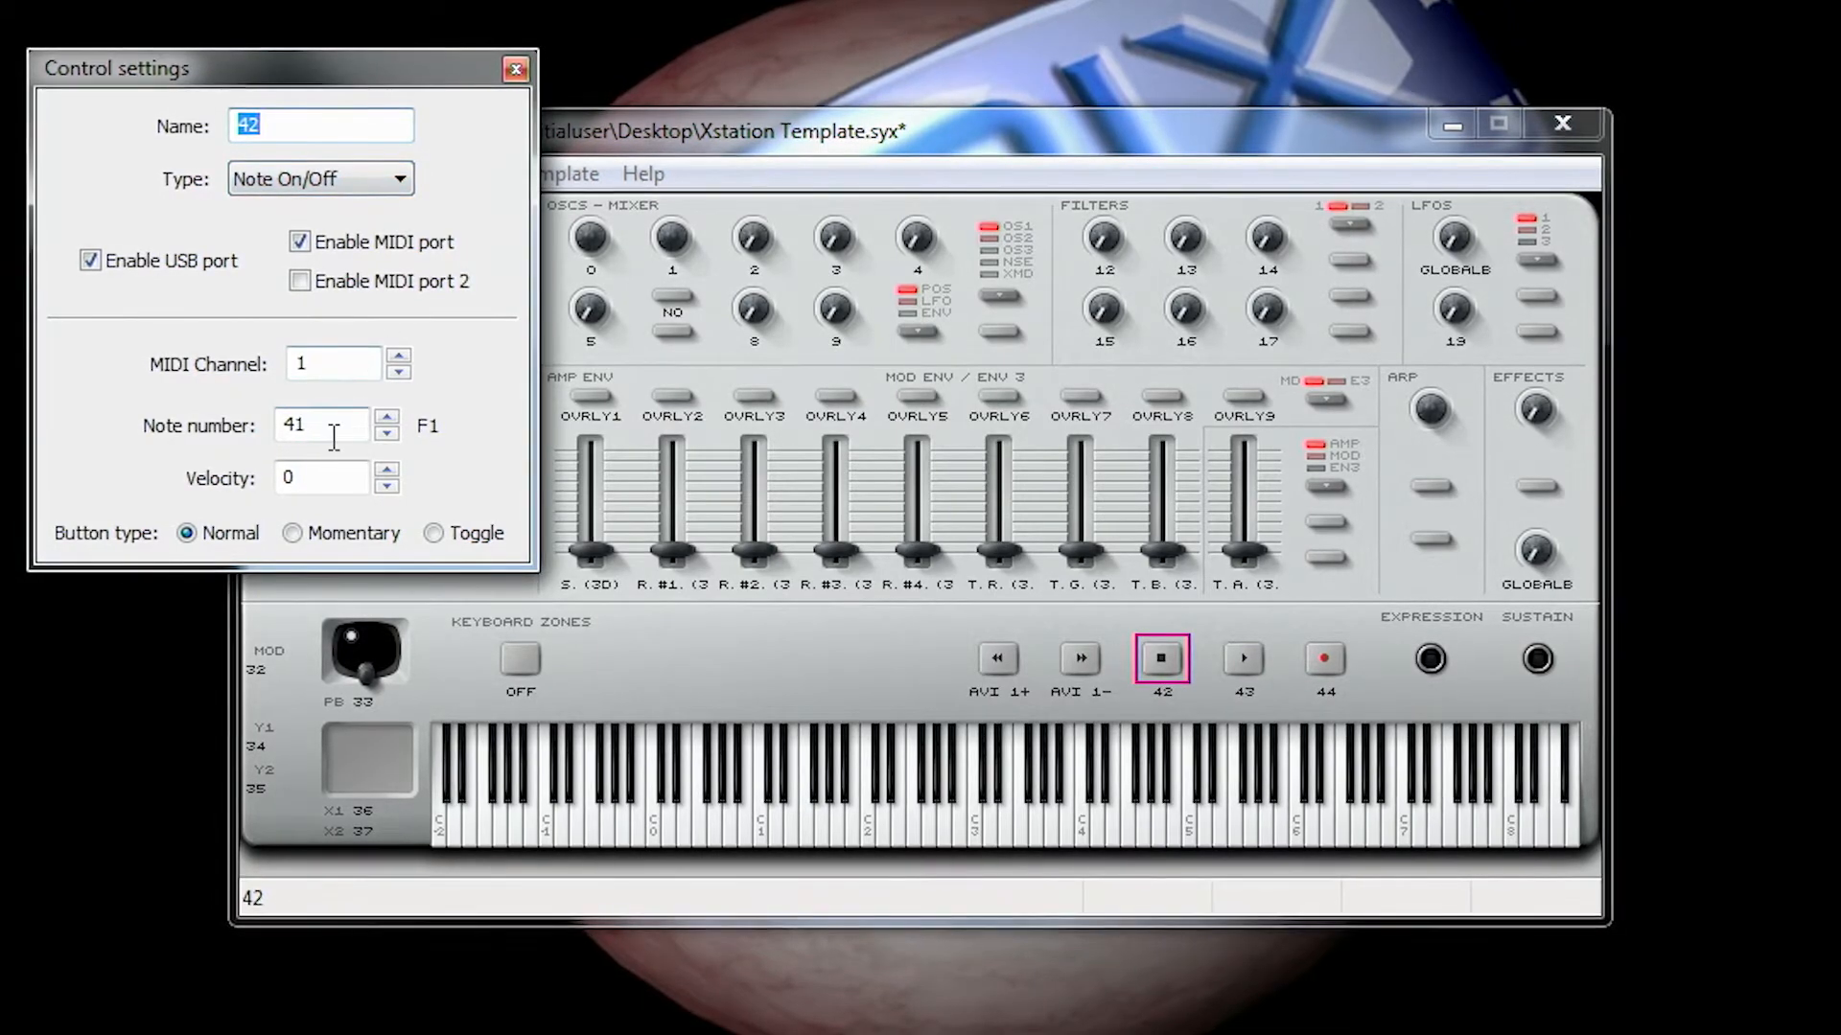
left_click(293, 533)
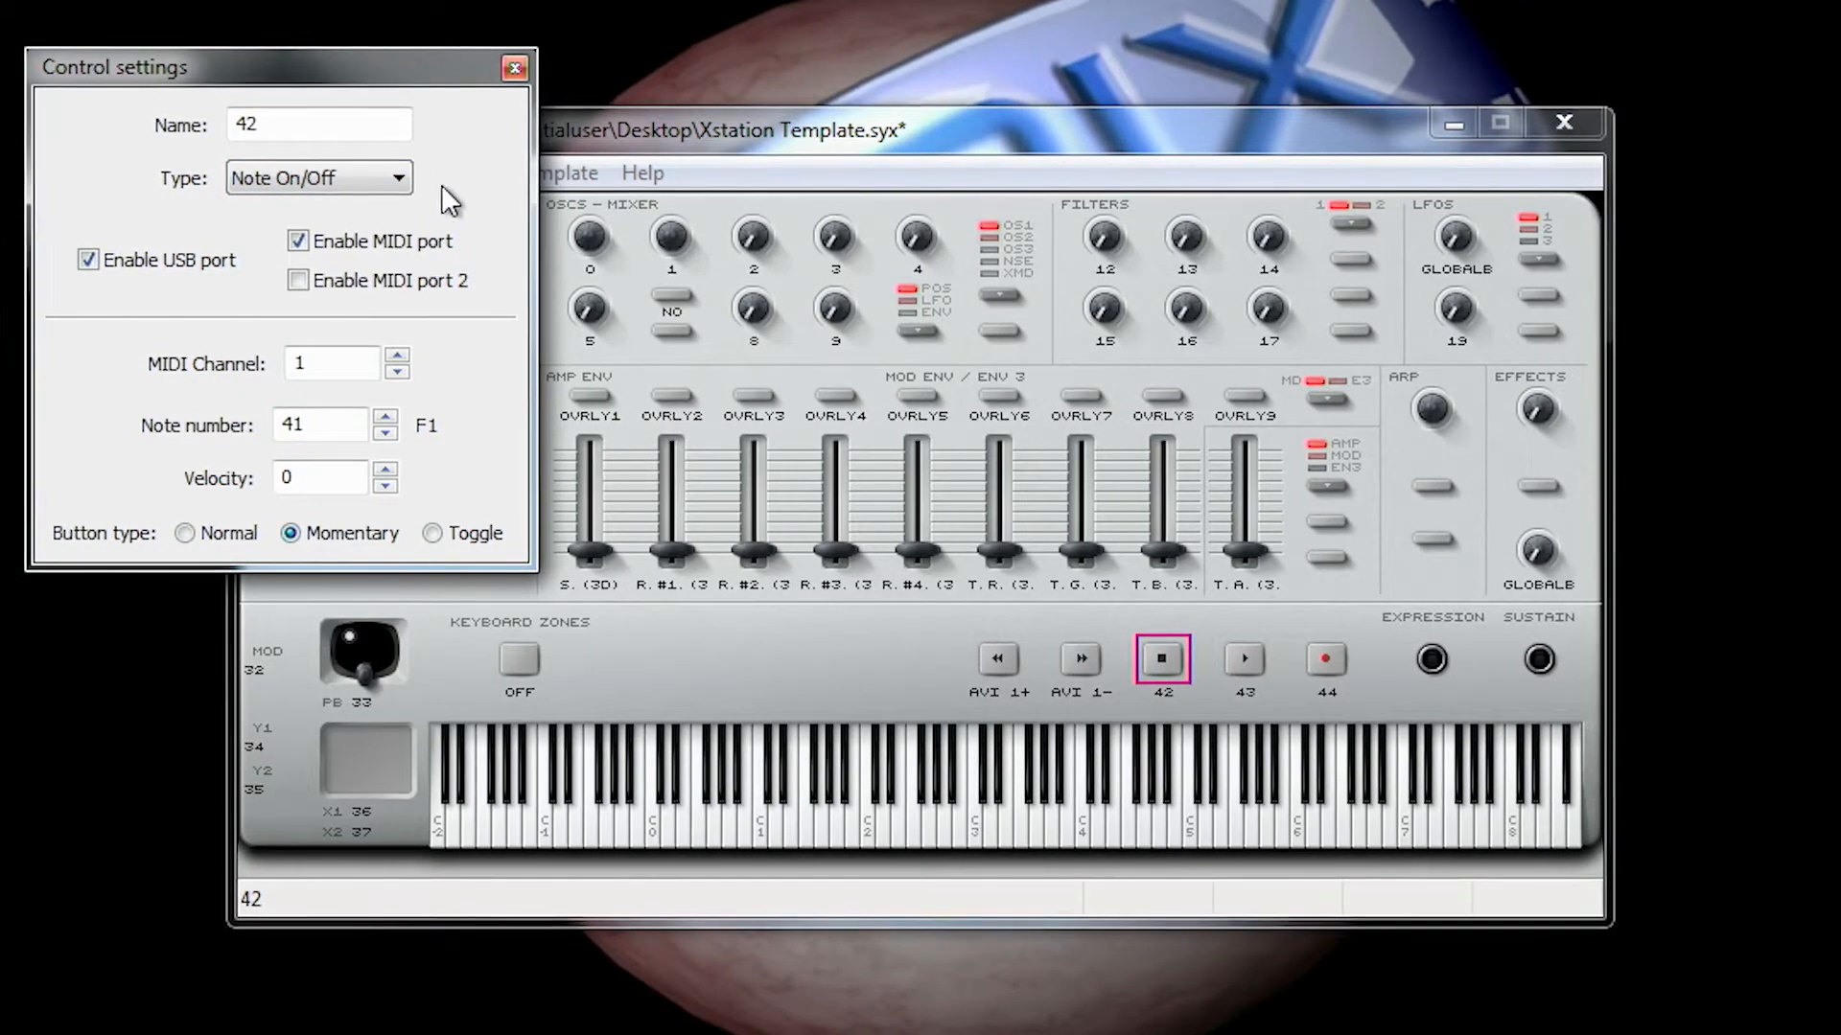
left_click(514, 67)
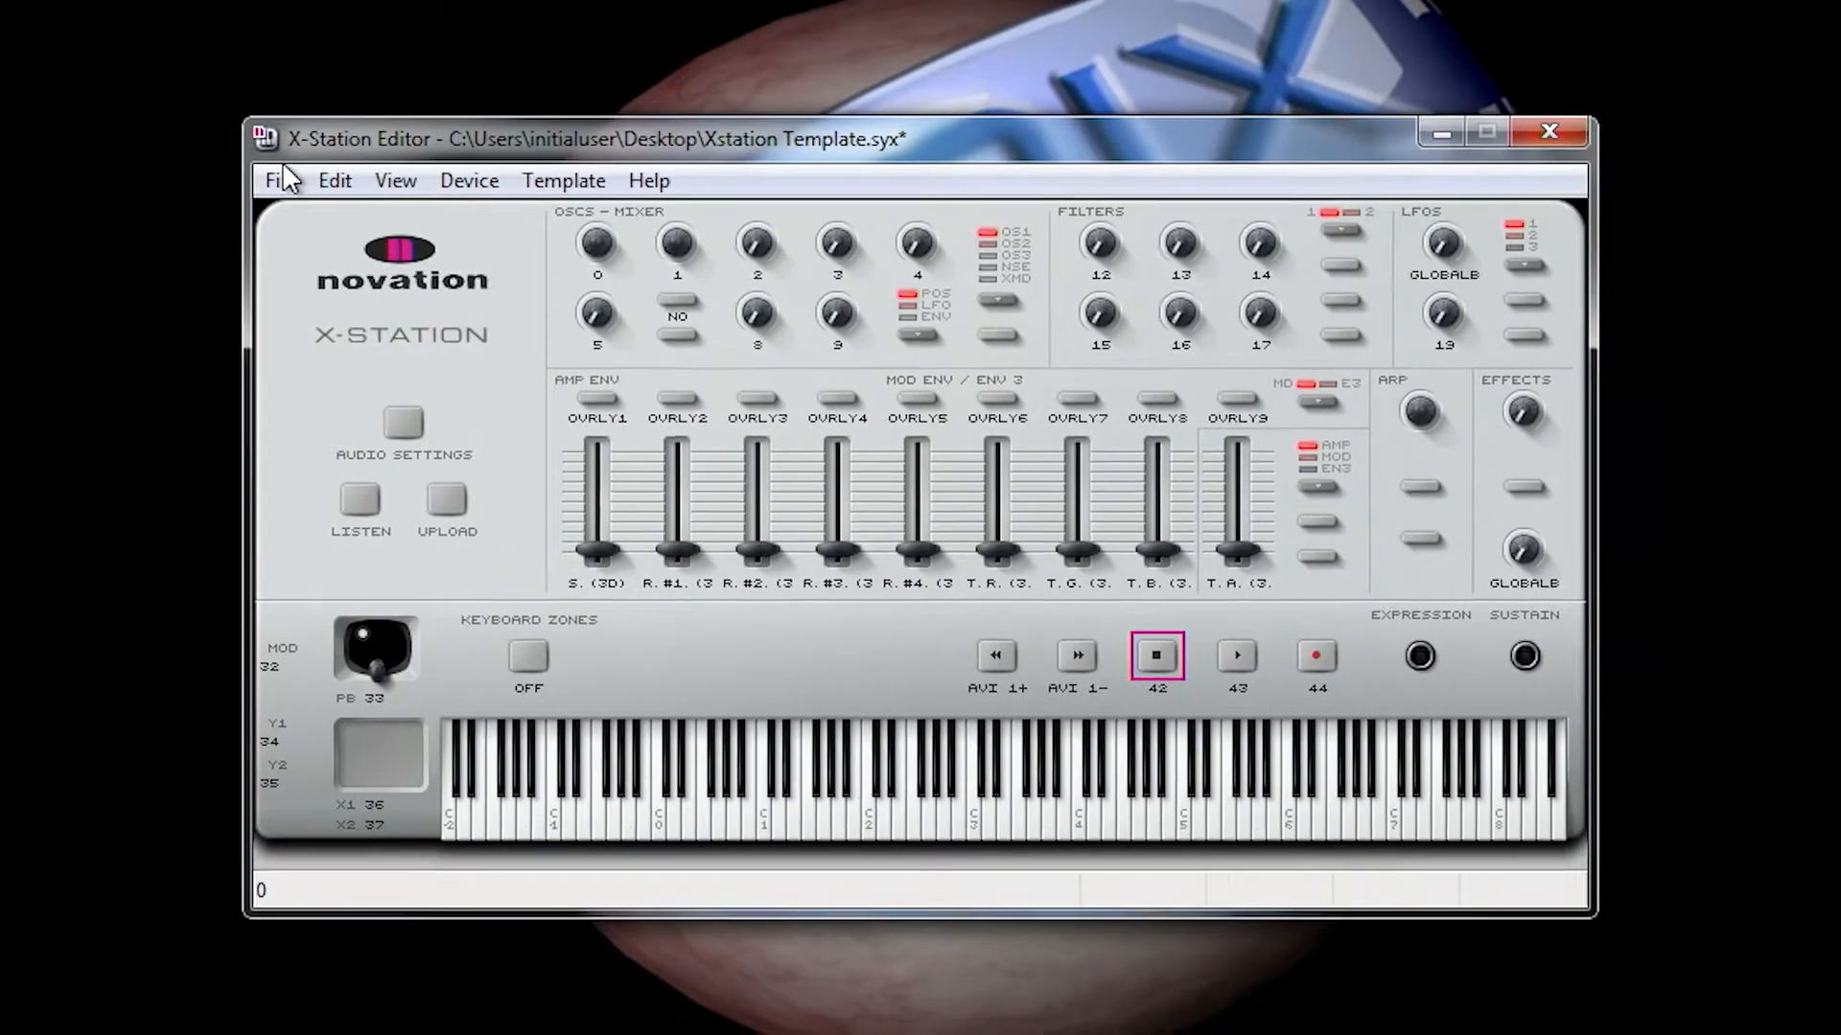
Step: Exit X-Station Editor without saving the template changes, and launch Xnth from the desktop
left_click(256, 170)
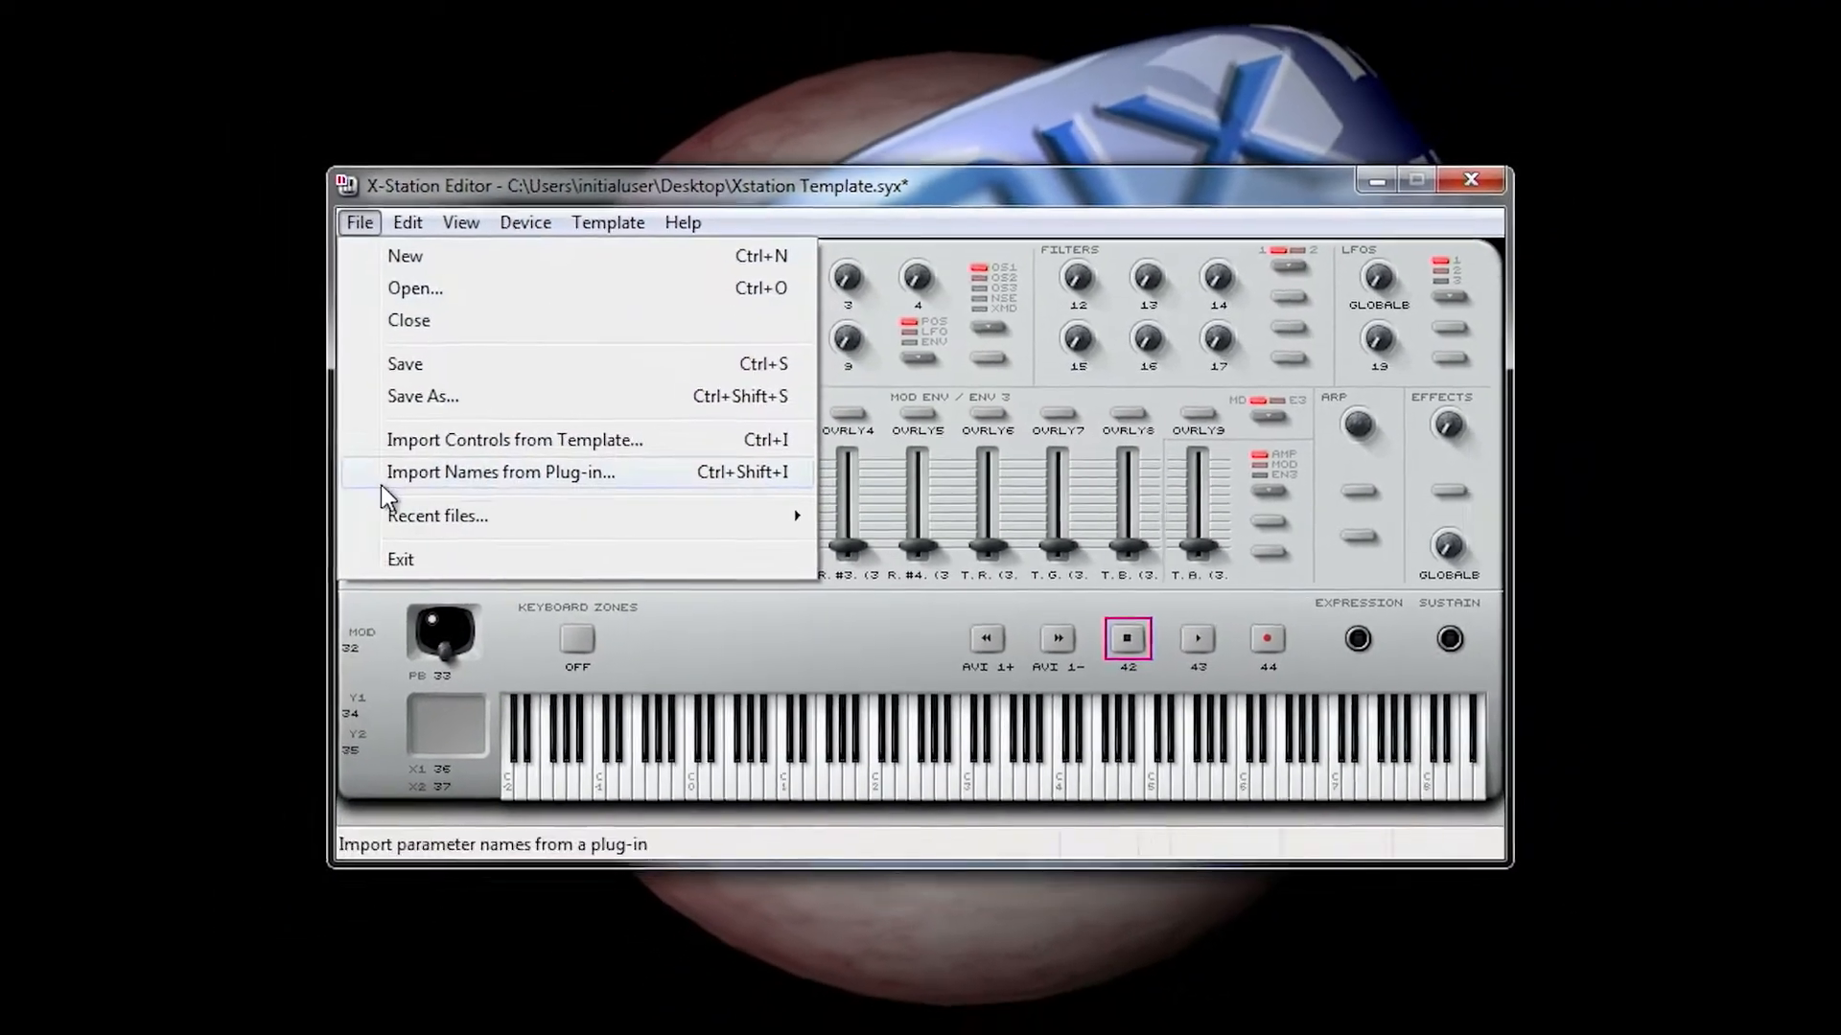
left_click(580, 546)
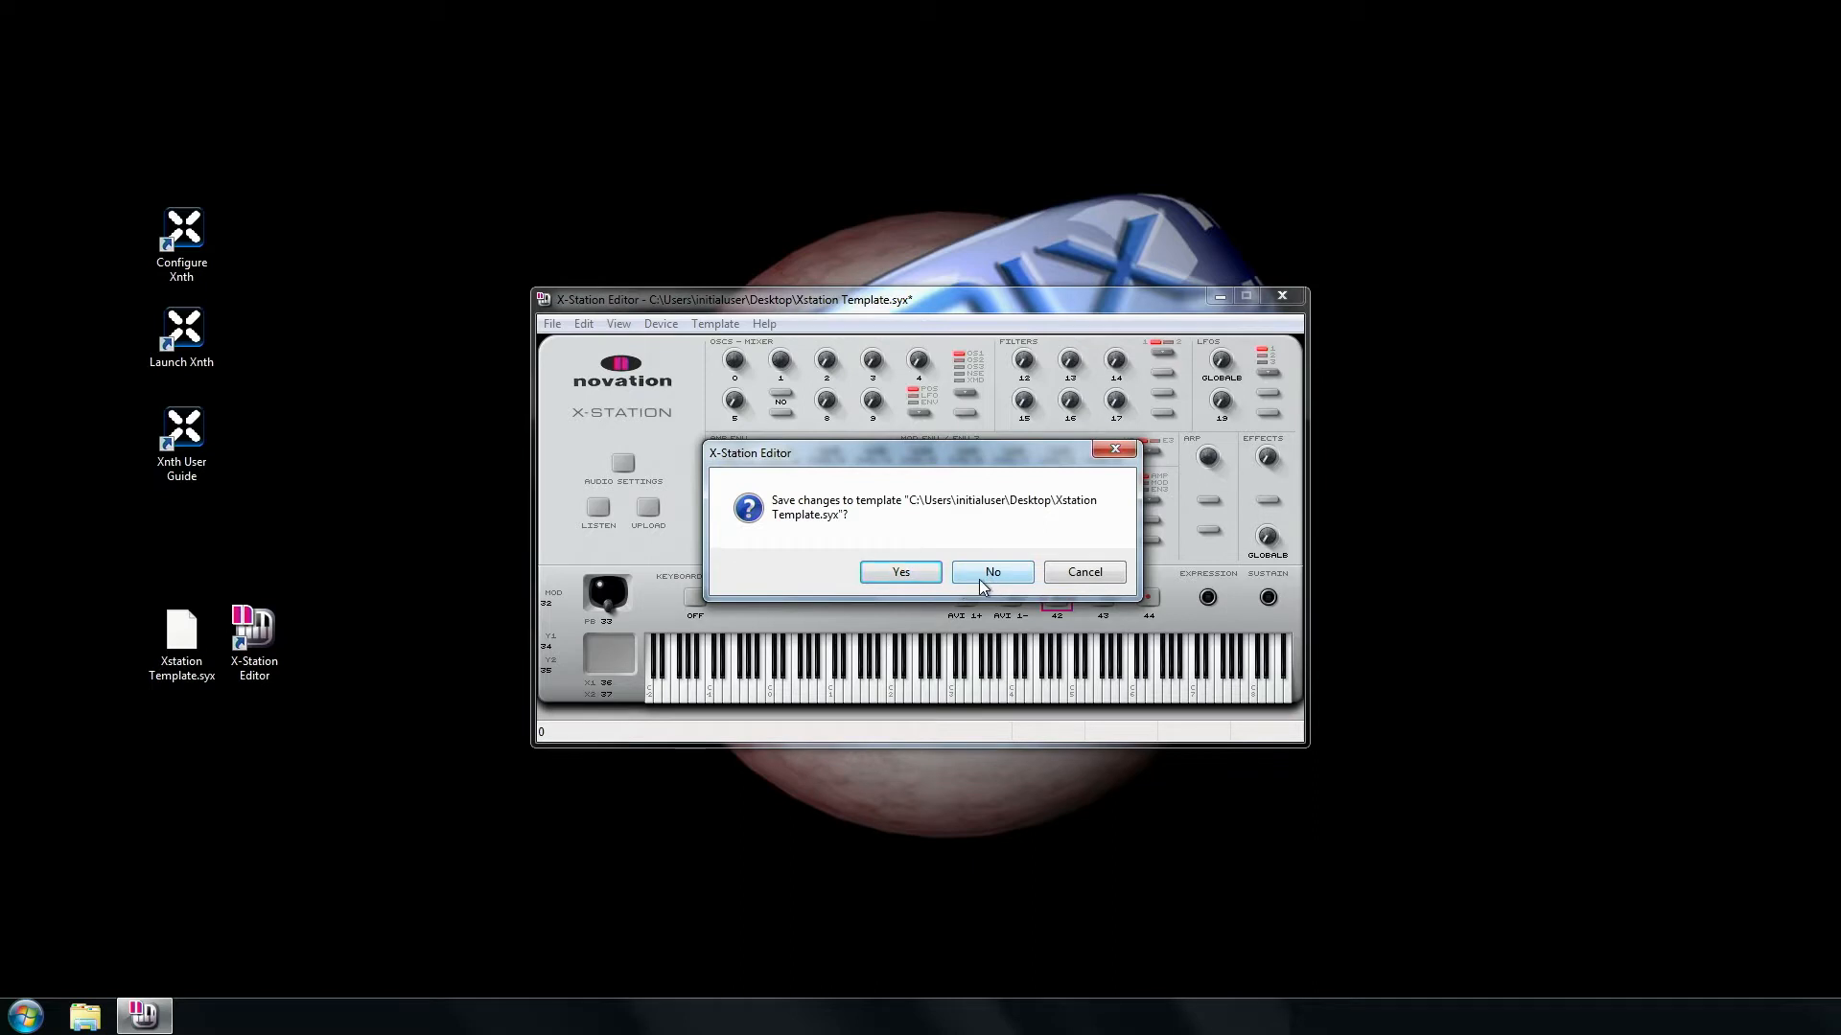
left_click(983, 580)
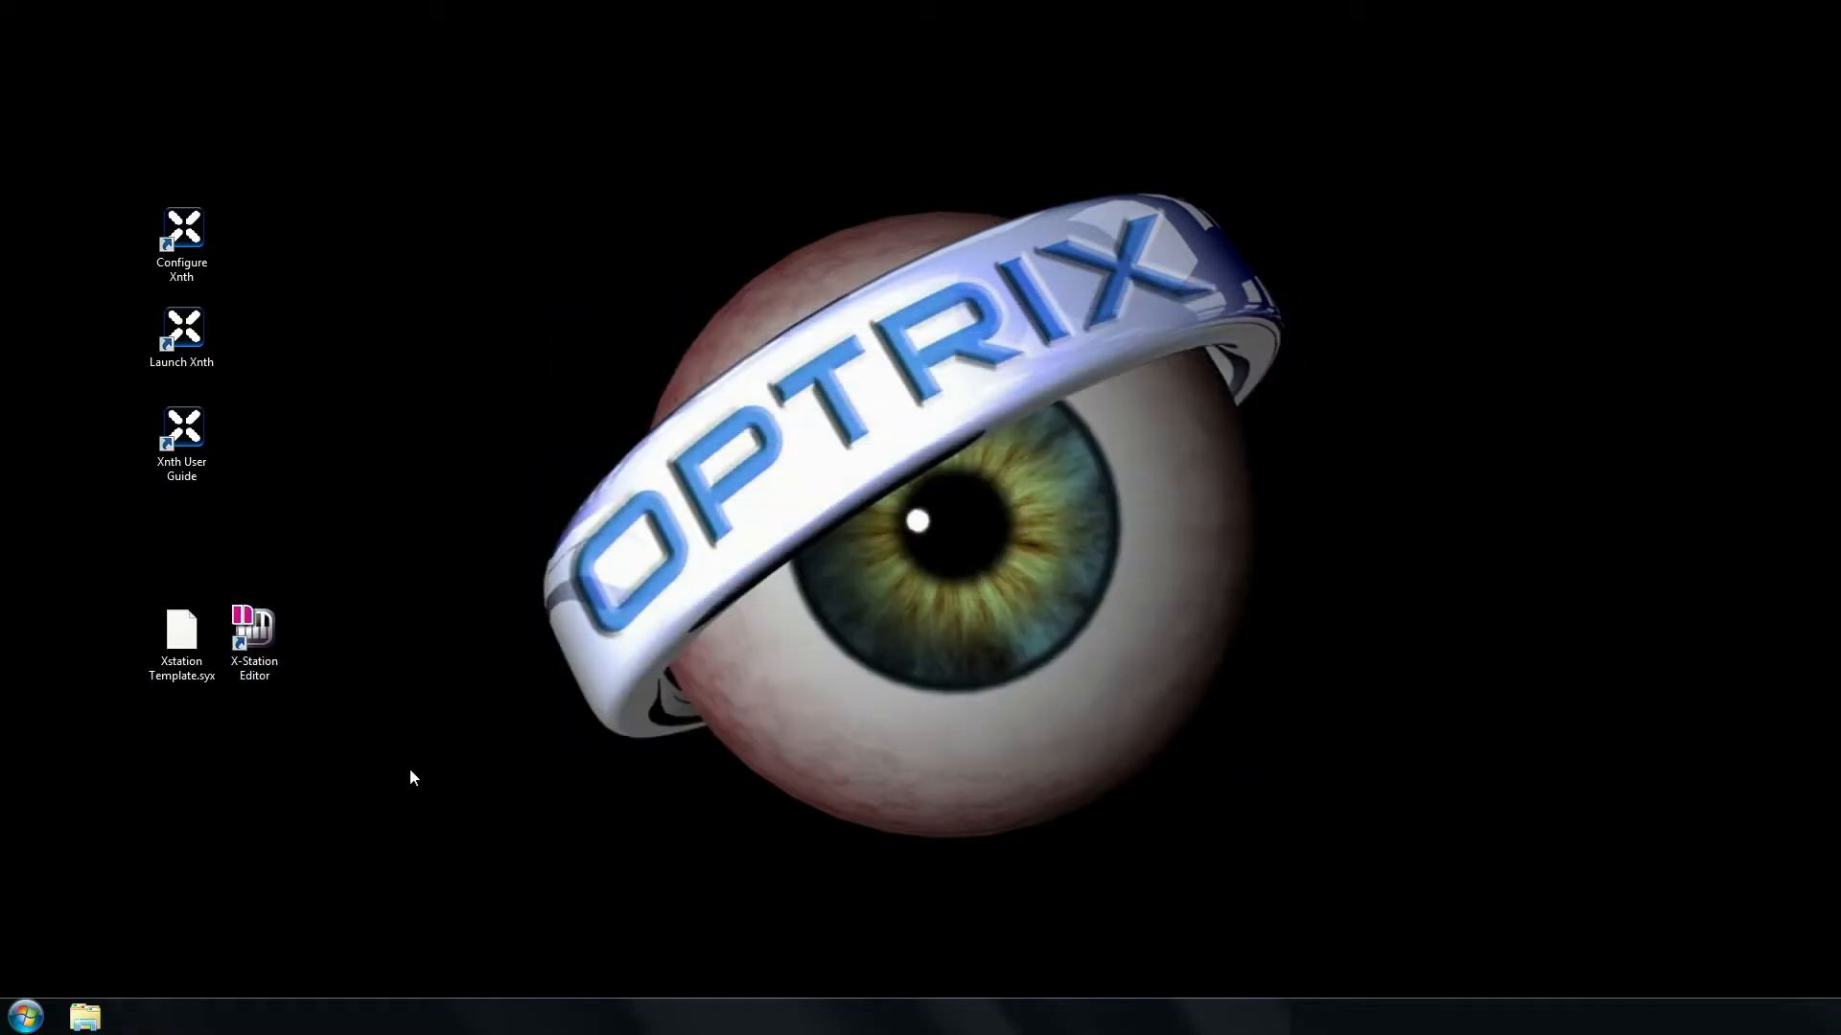
double_click(190, 341)
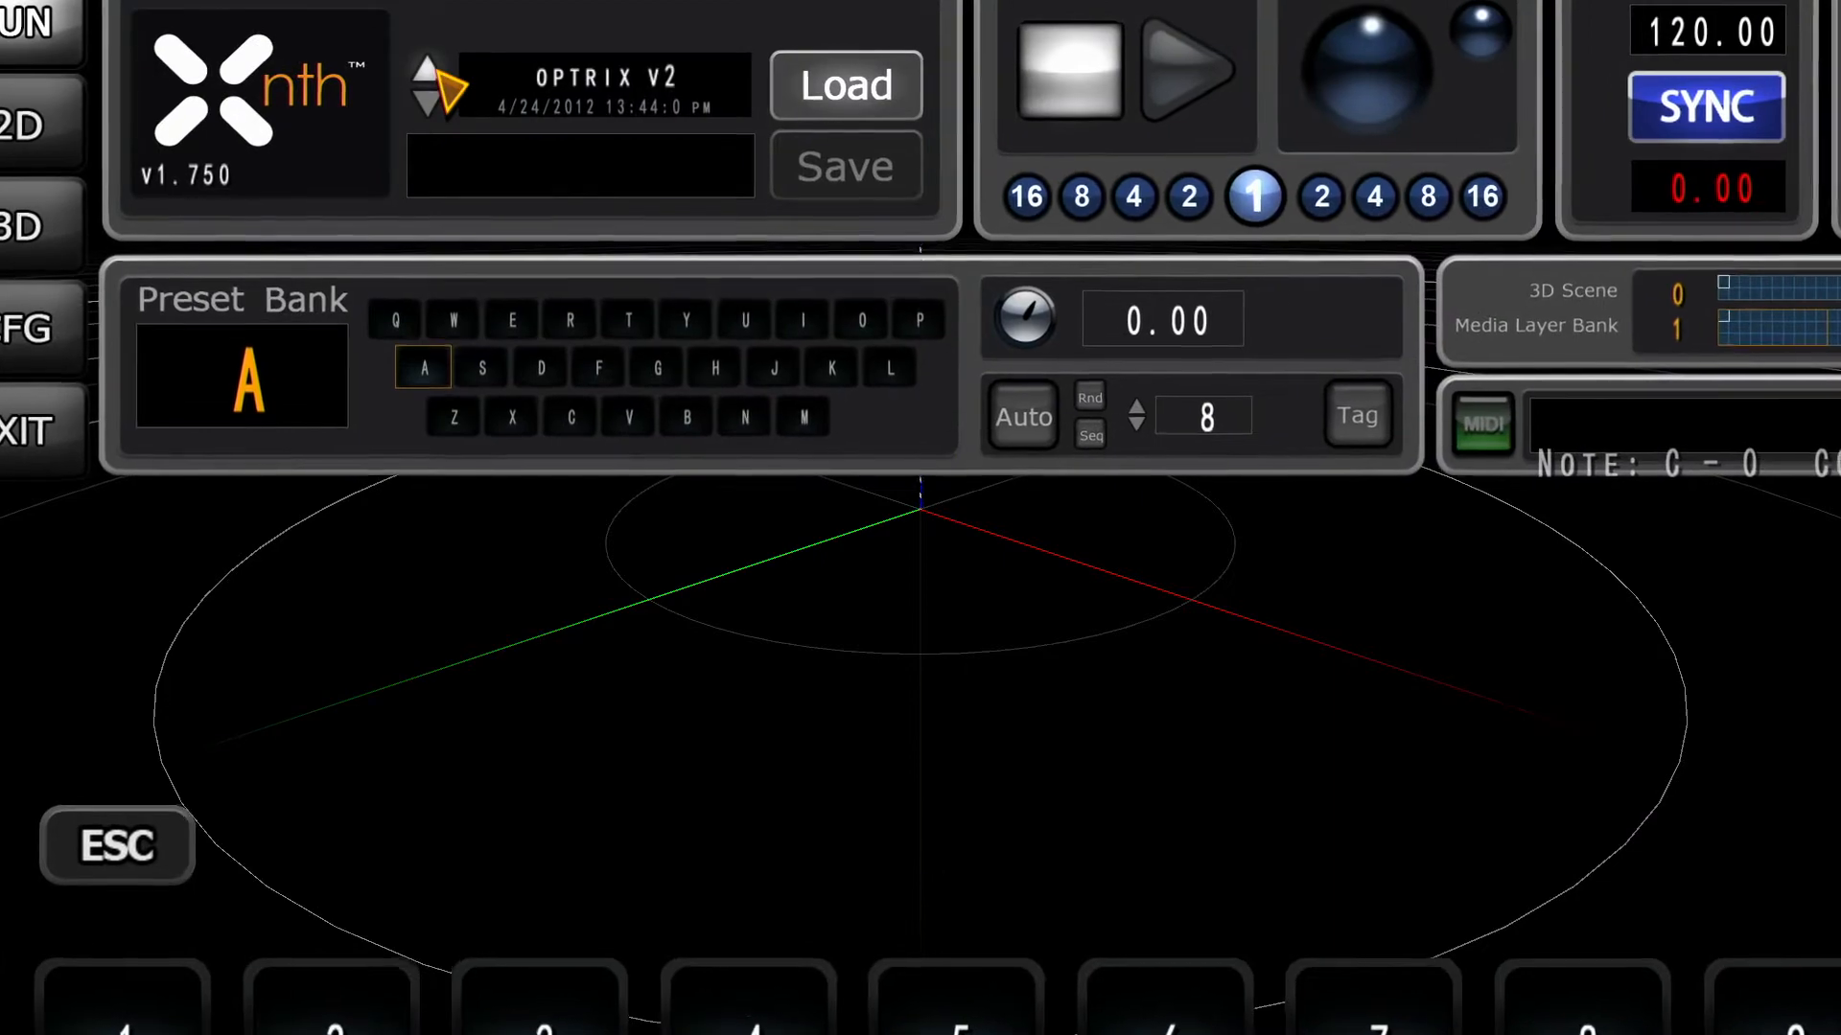
Step: Load the OPTRIX V2 B project and open the configuration settings to check the MIDI channel and controller
left_click(436, 71)
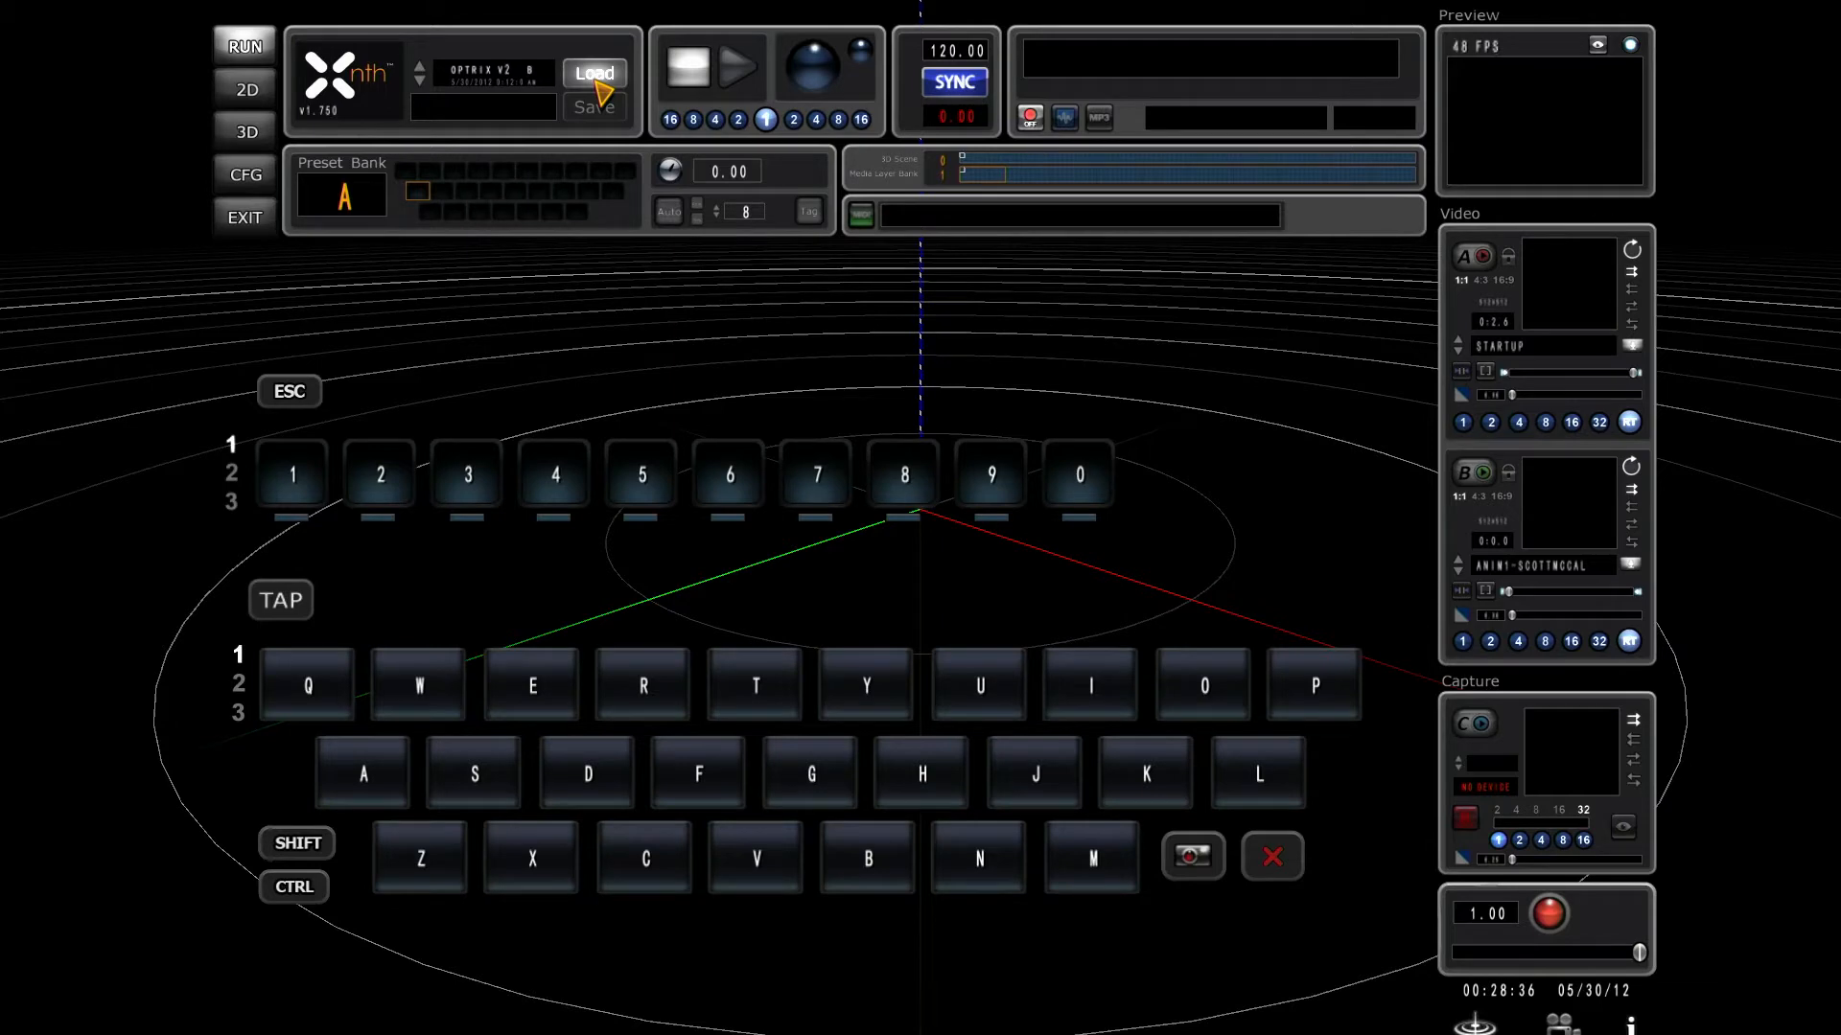
left_click(595, 74)
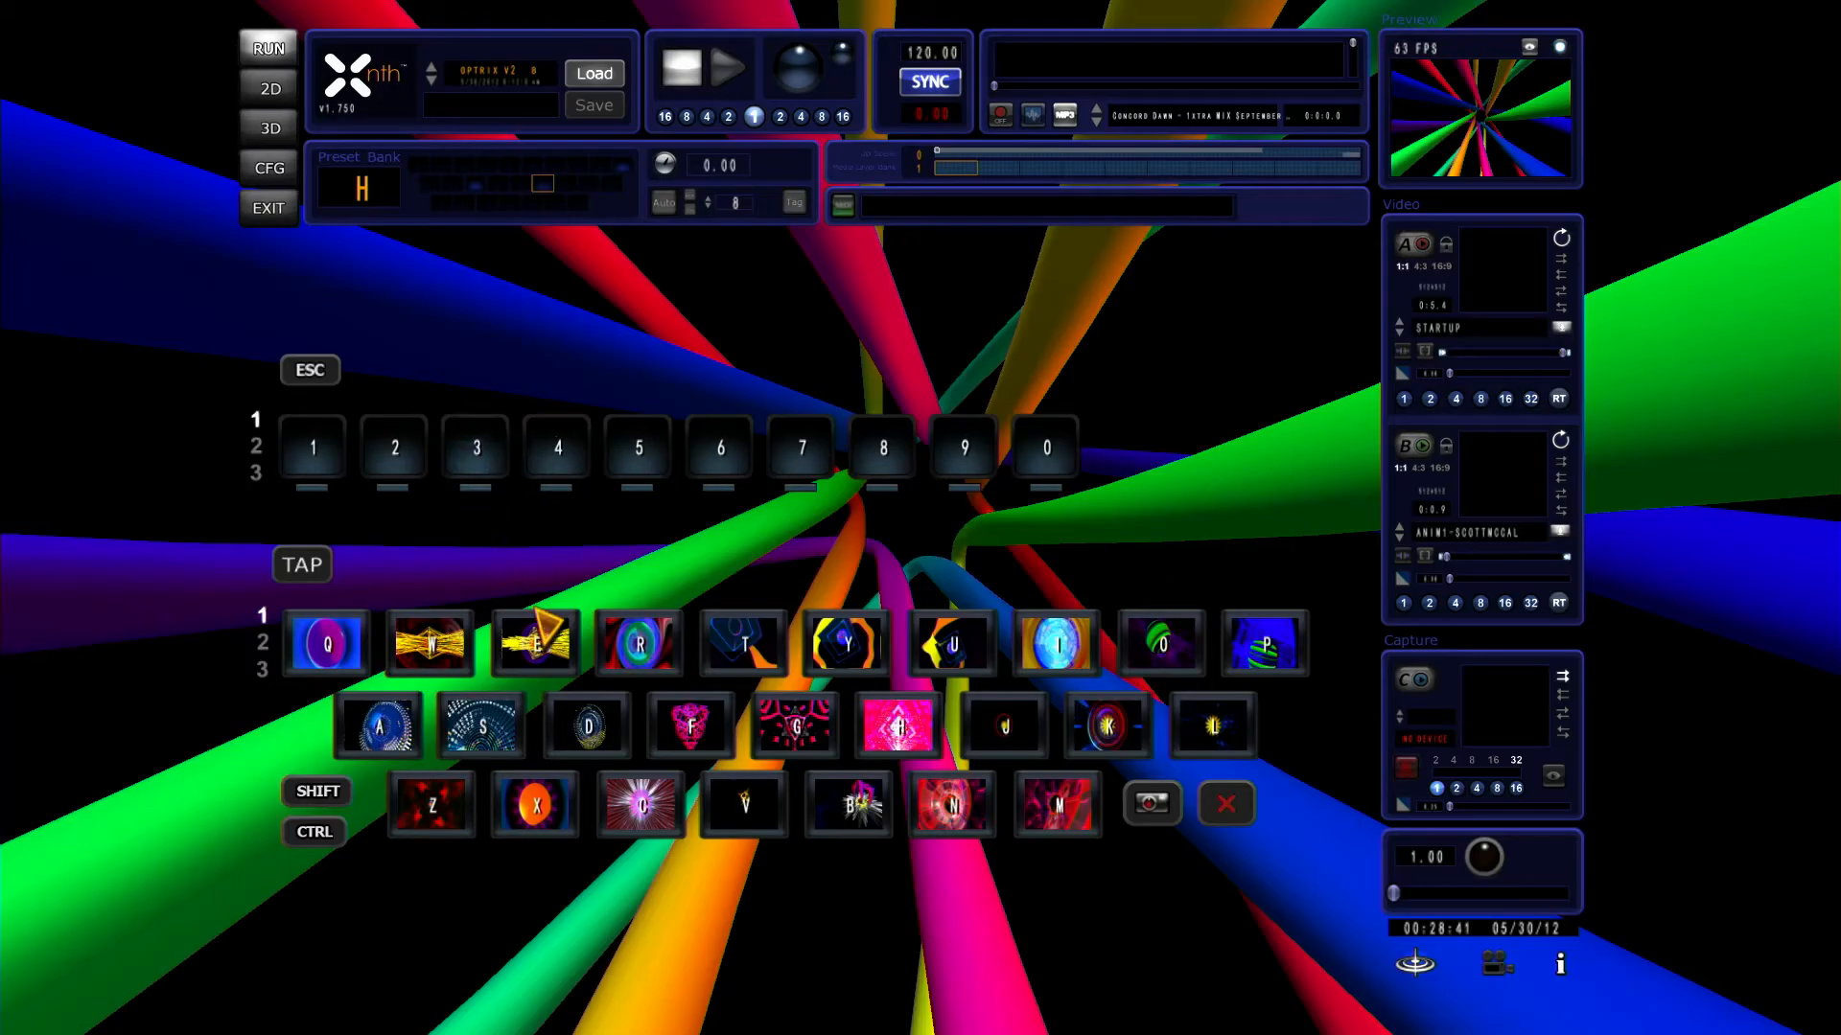
left_click(271, 169)
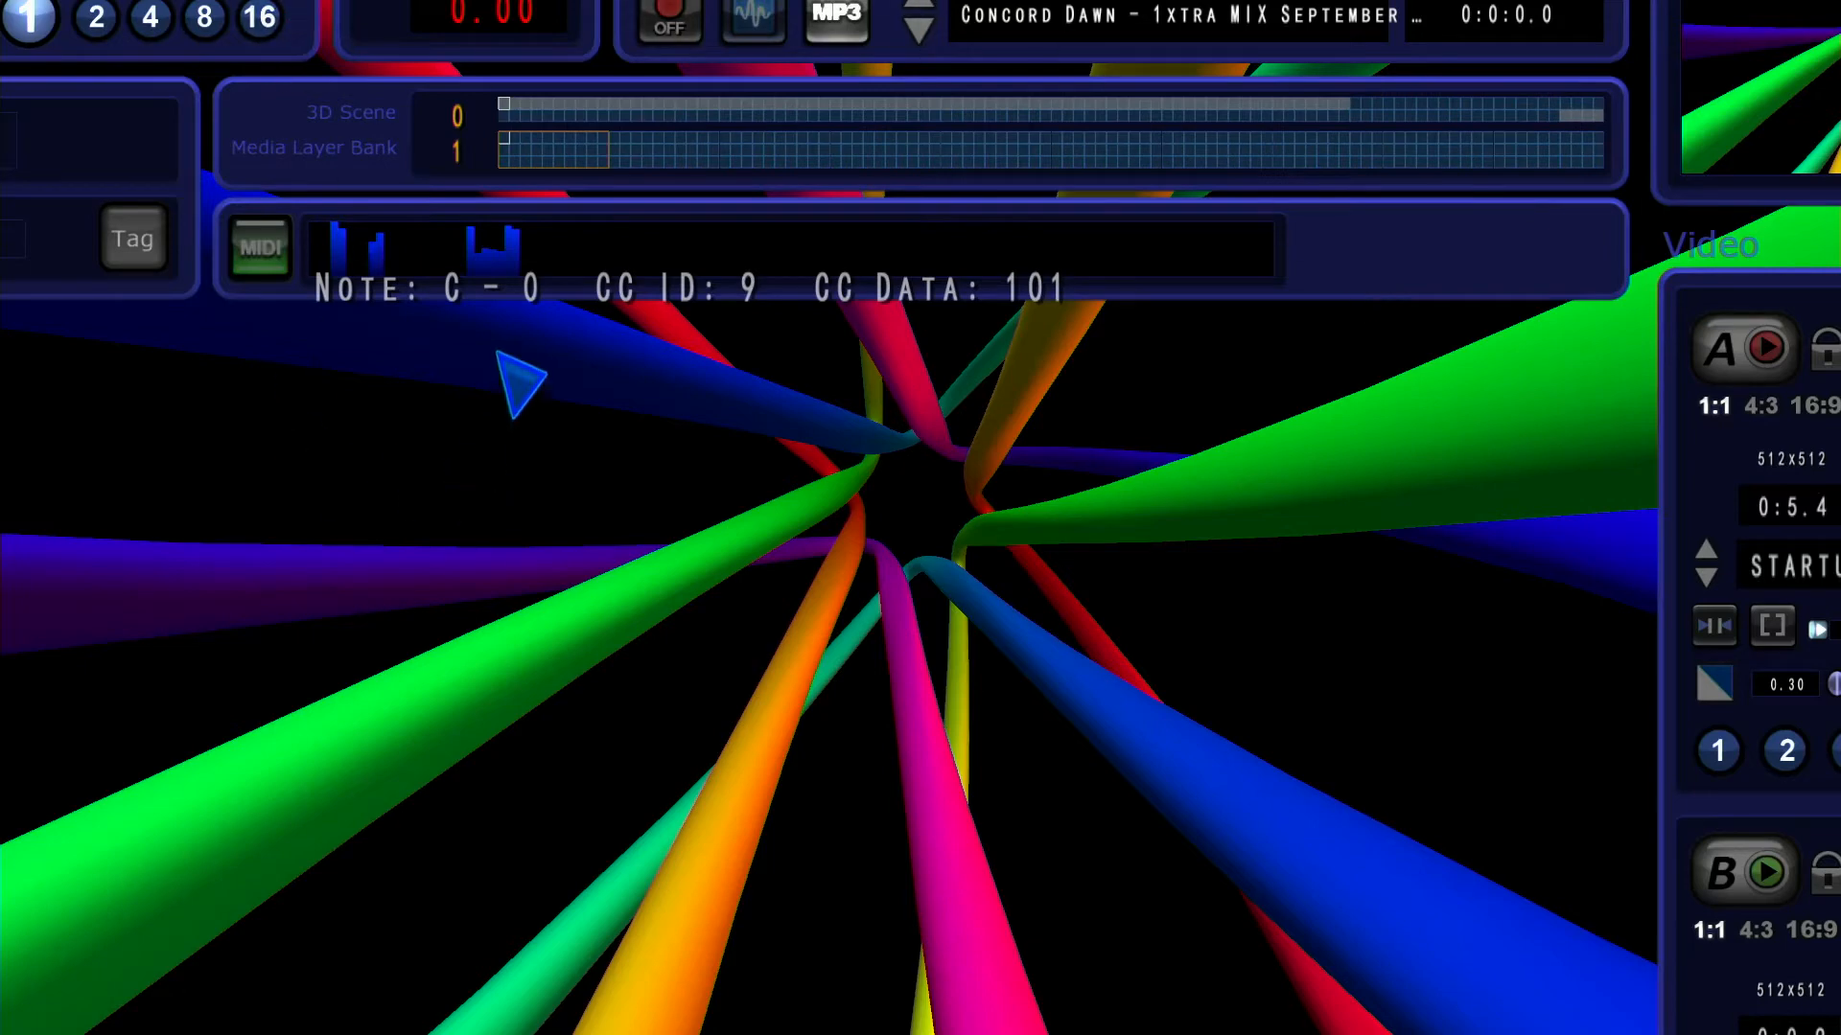
scroll(1203, 208, "down", 3)
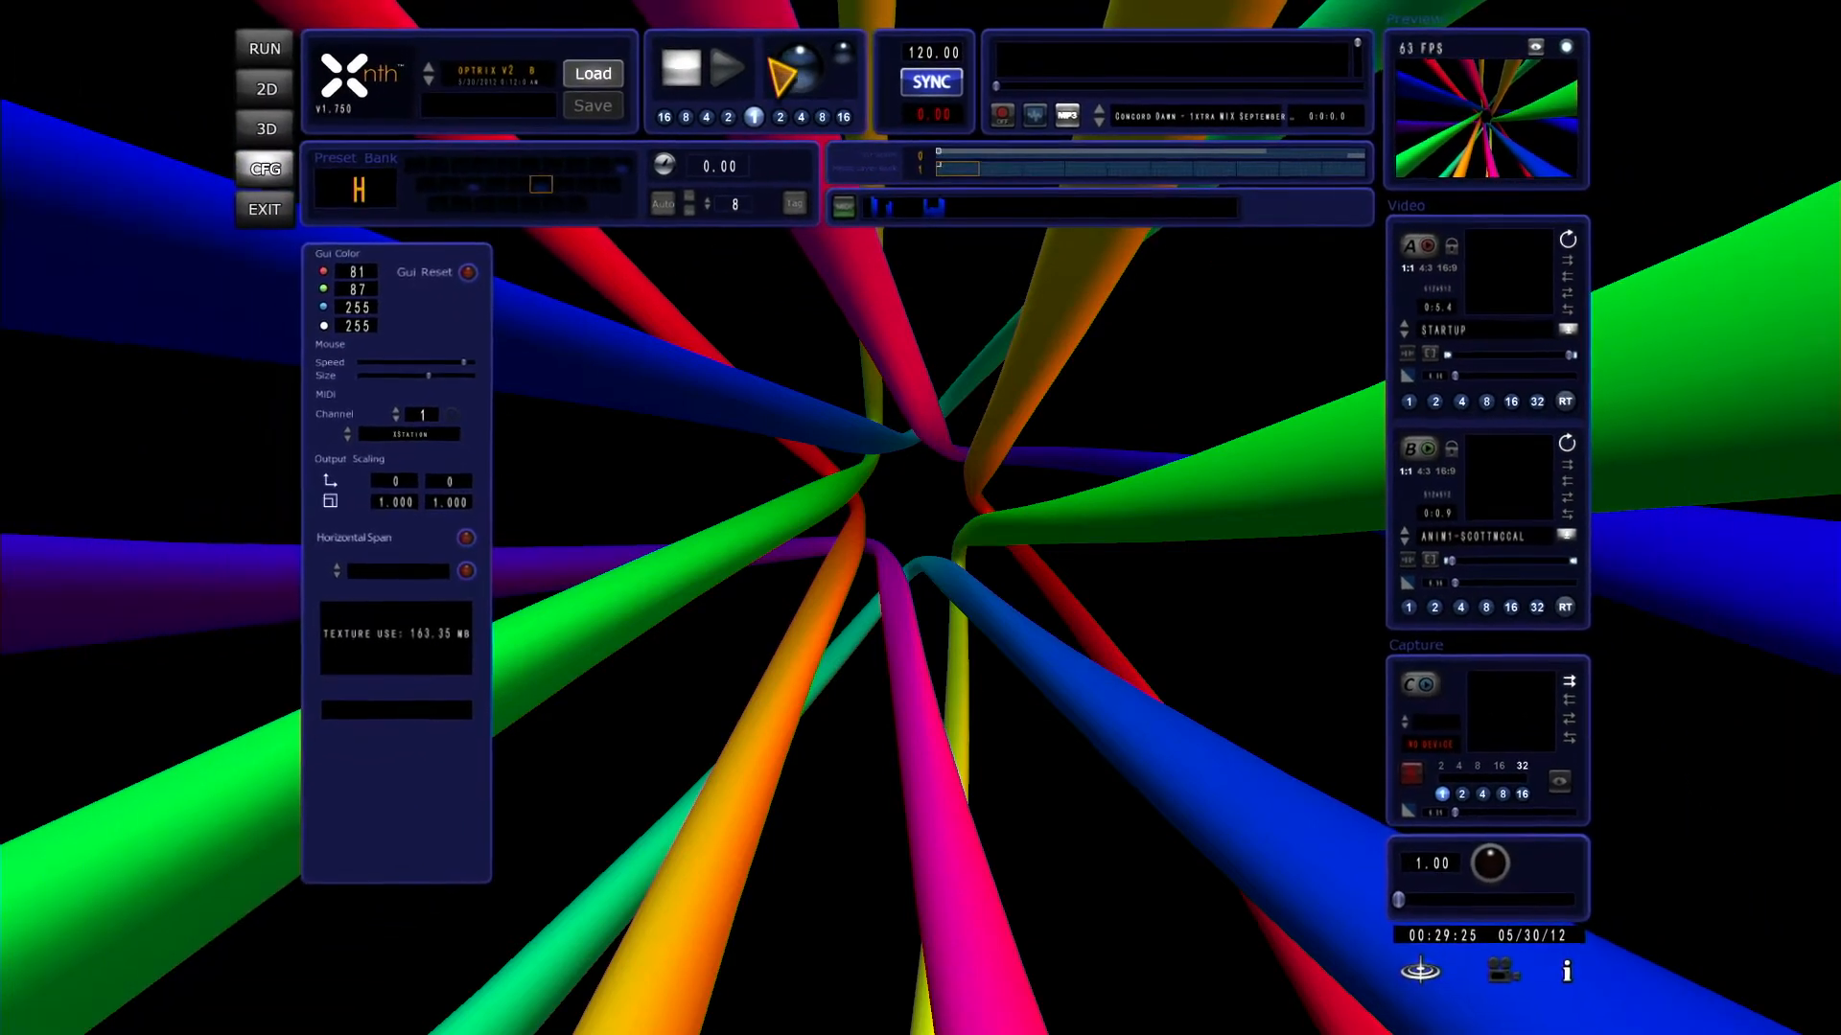
Step: Start playback and switch the audio source off
left_click(728, 61)
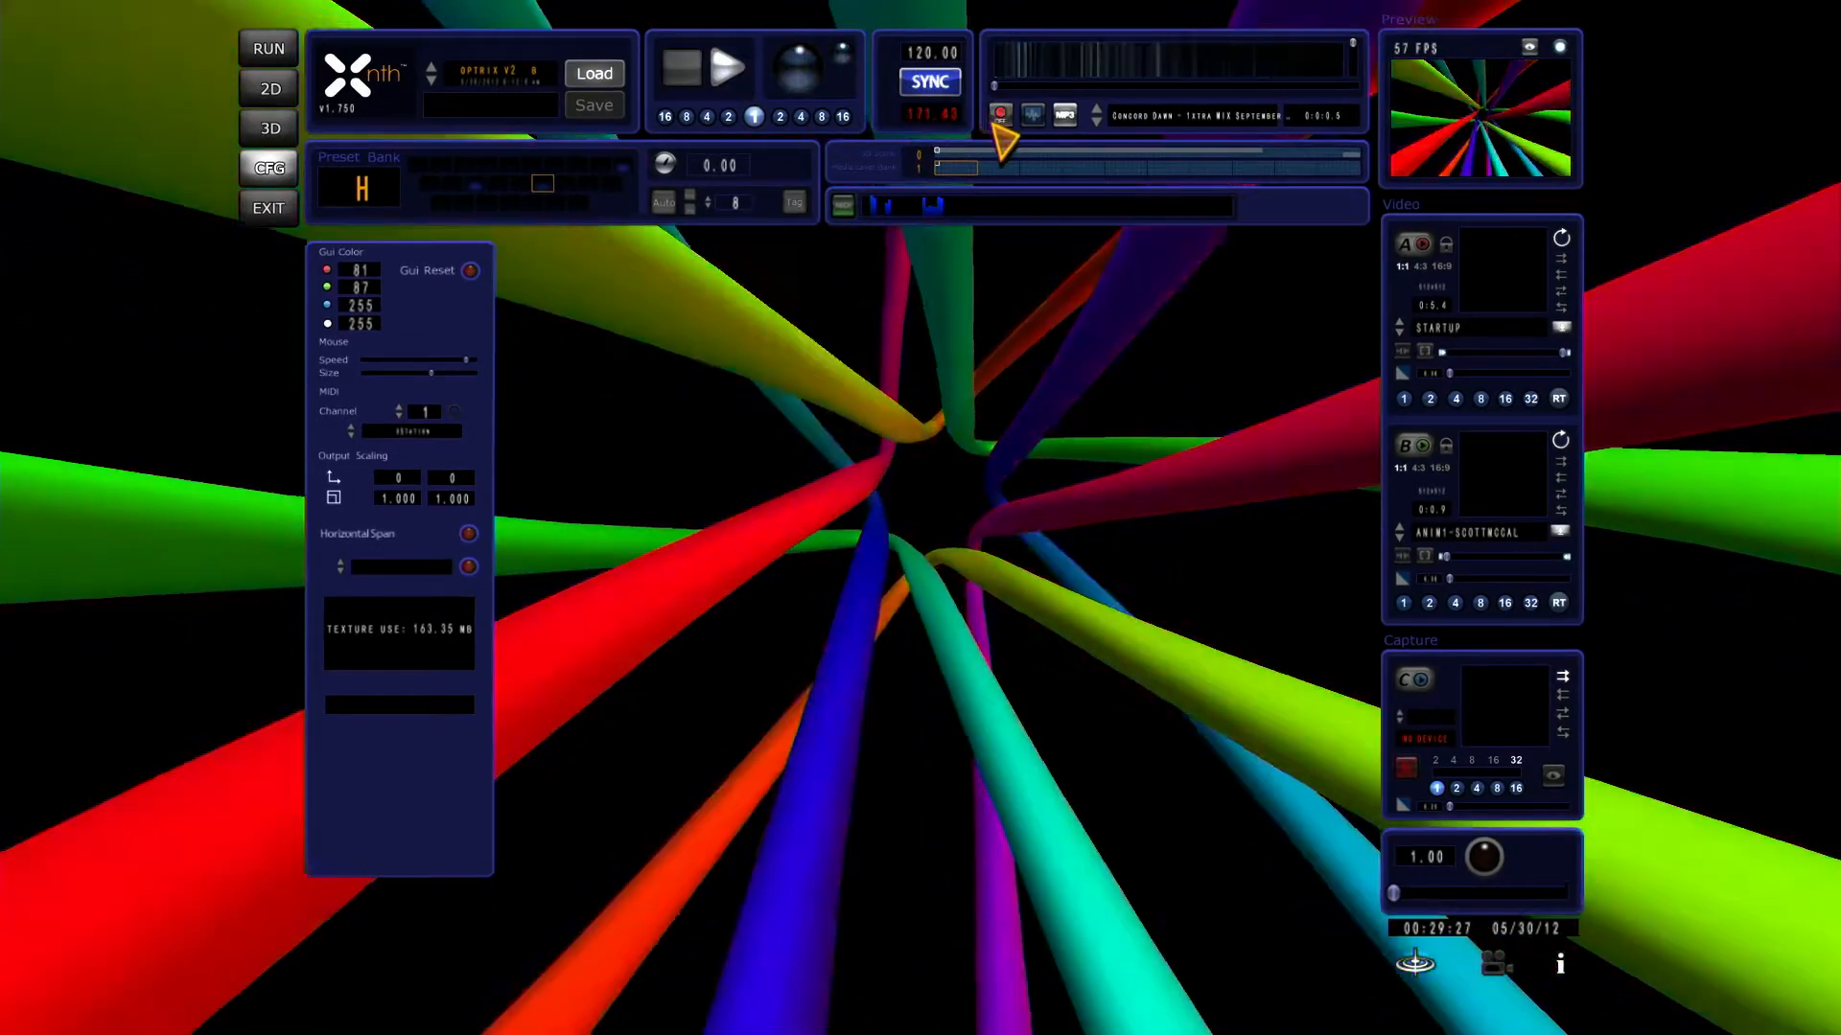
left_click(997, 116)
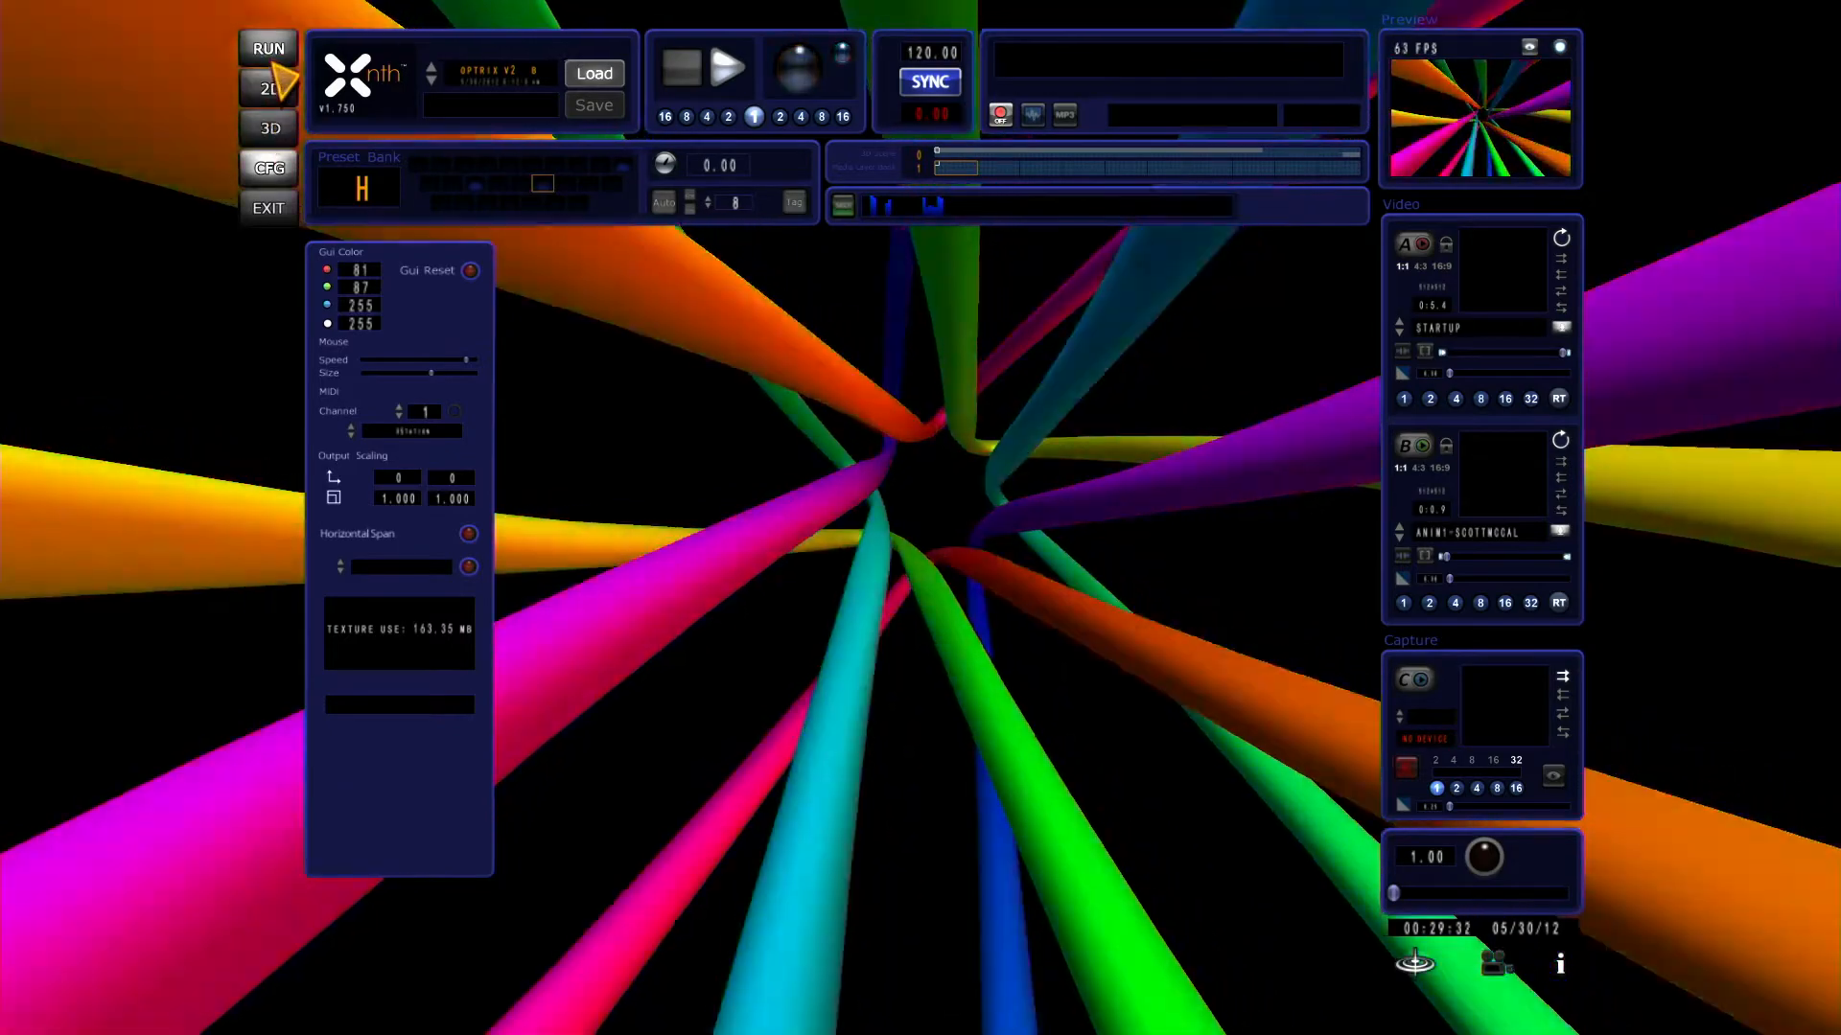
Step: Set the preset transition time to 3.00 in run mode and trigger several presets of bank H, ending with preset T
left_click(276, 69)
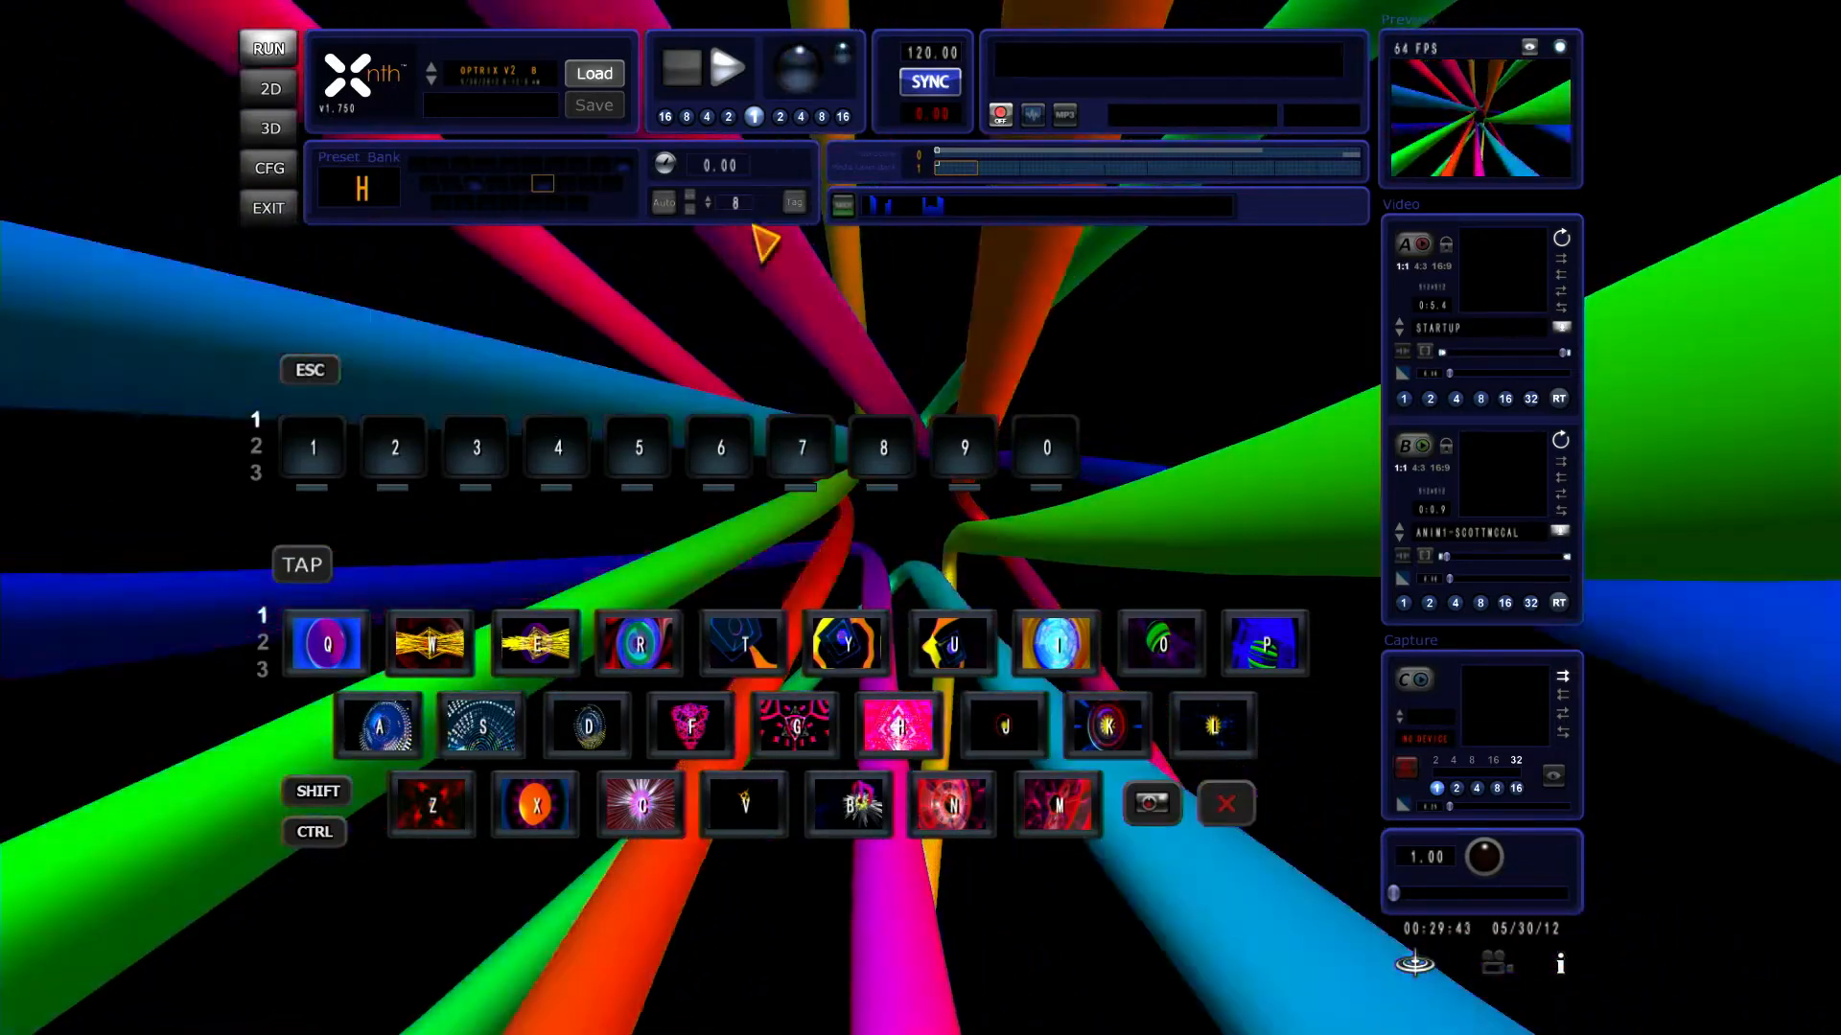
scroll(897, 241, "up", 5)
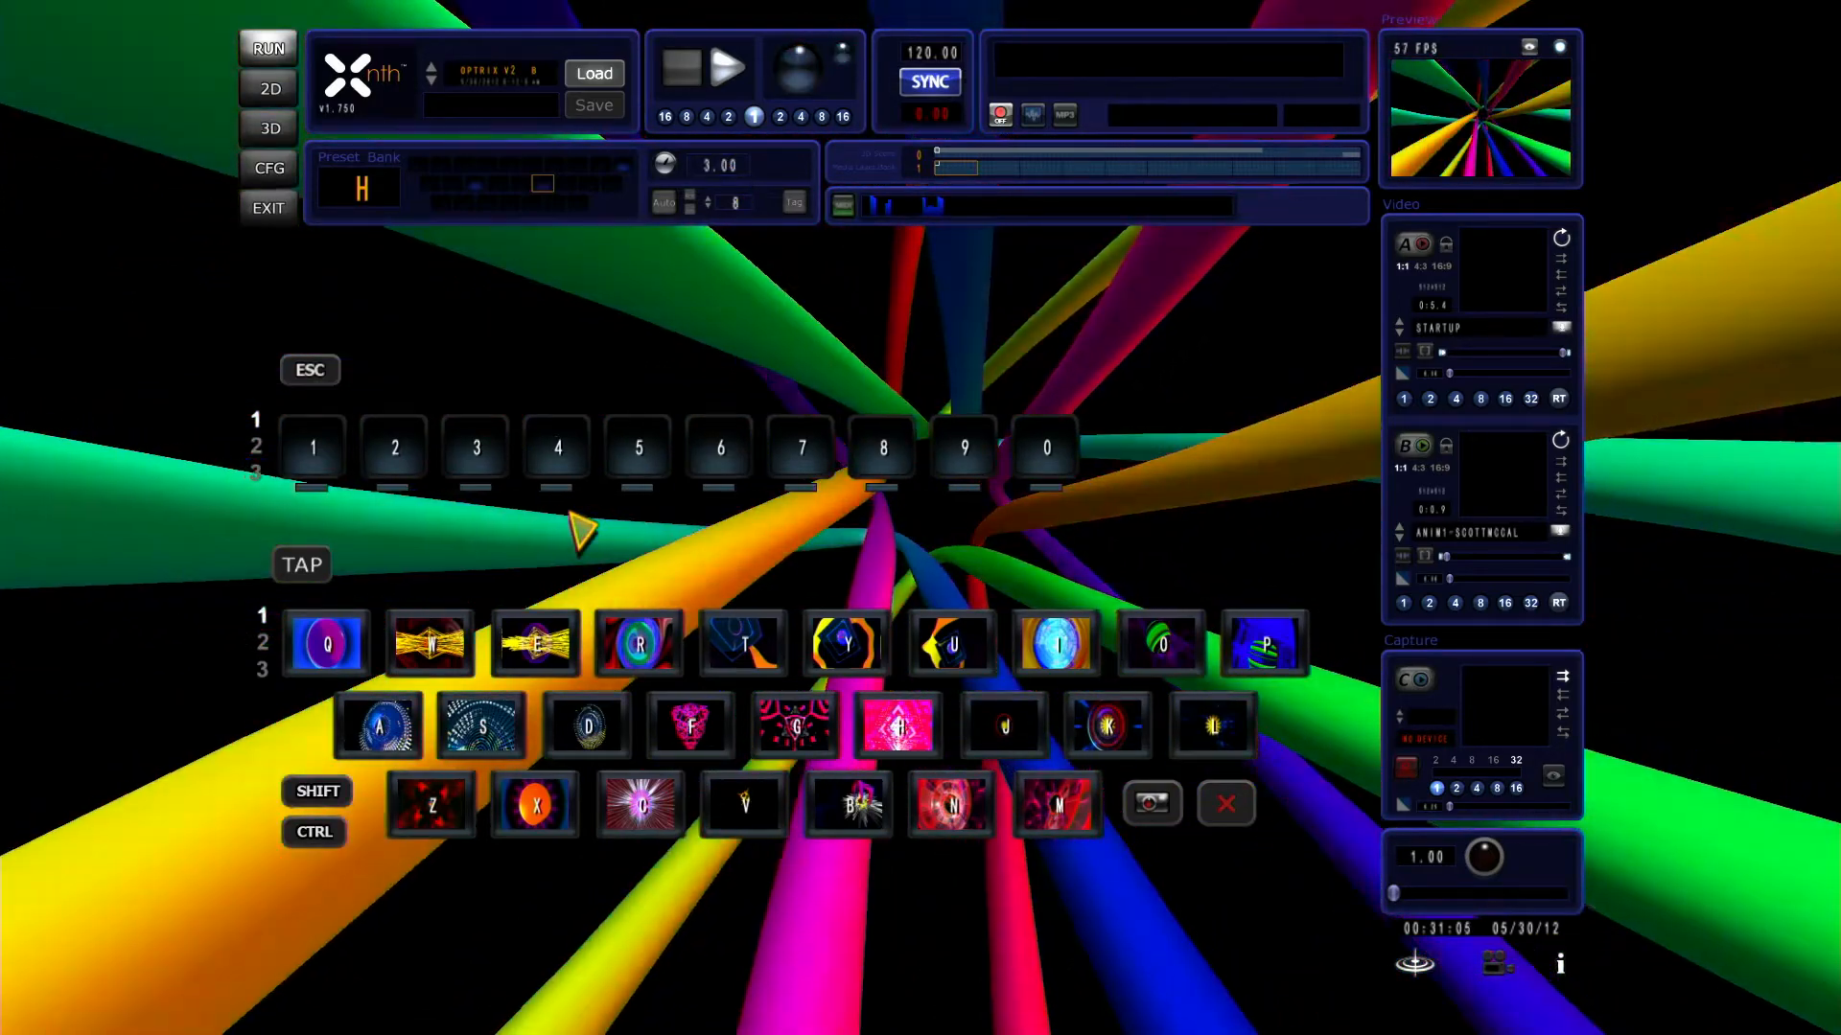
key("w")
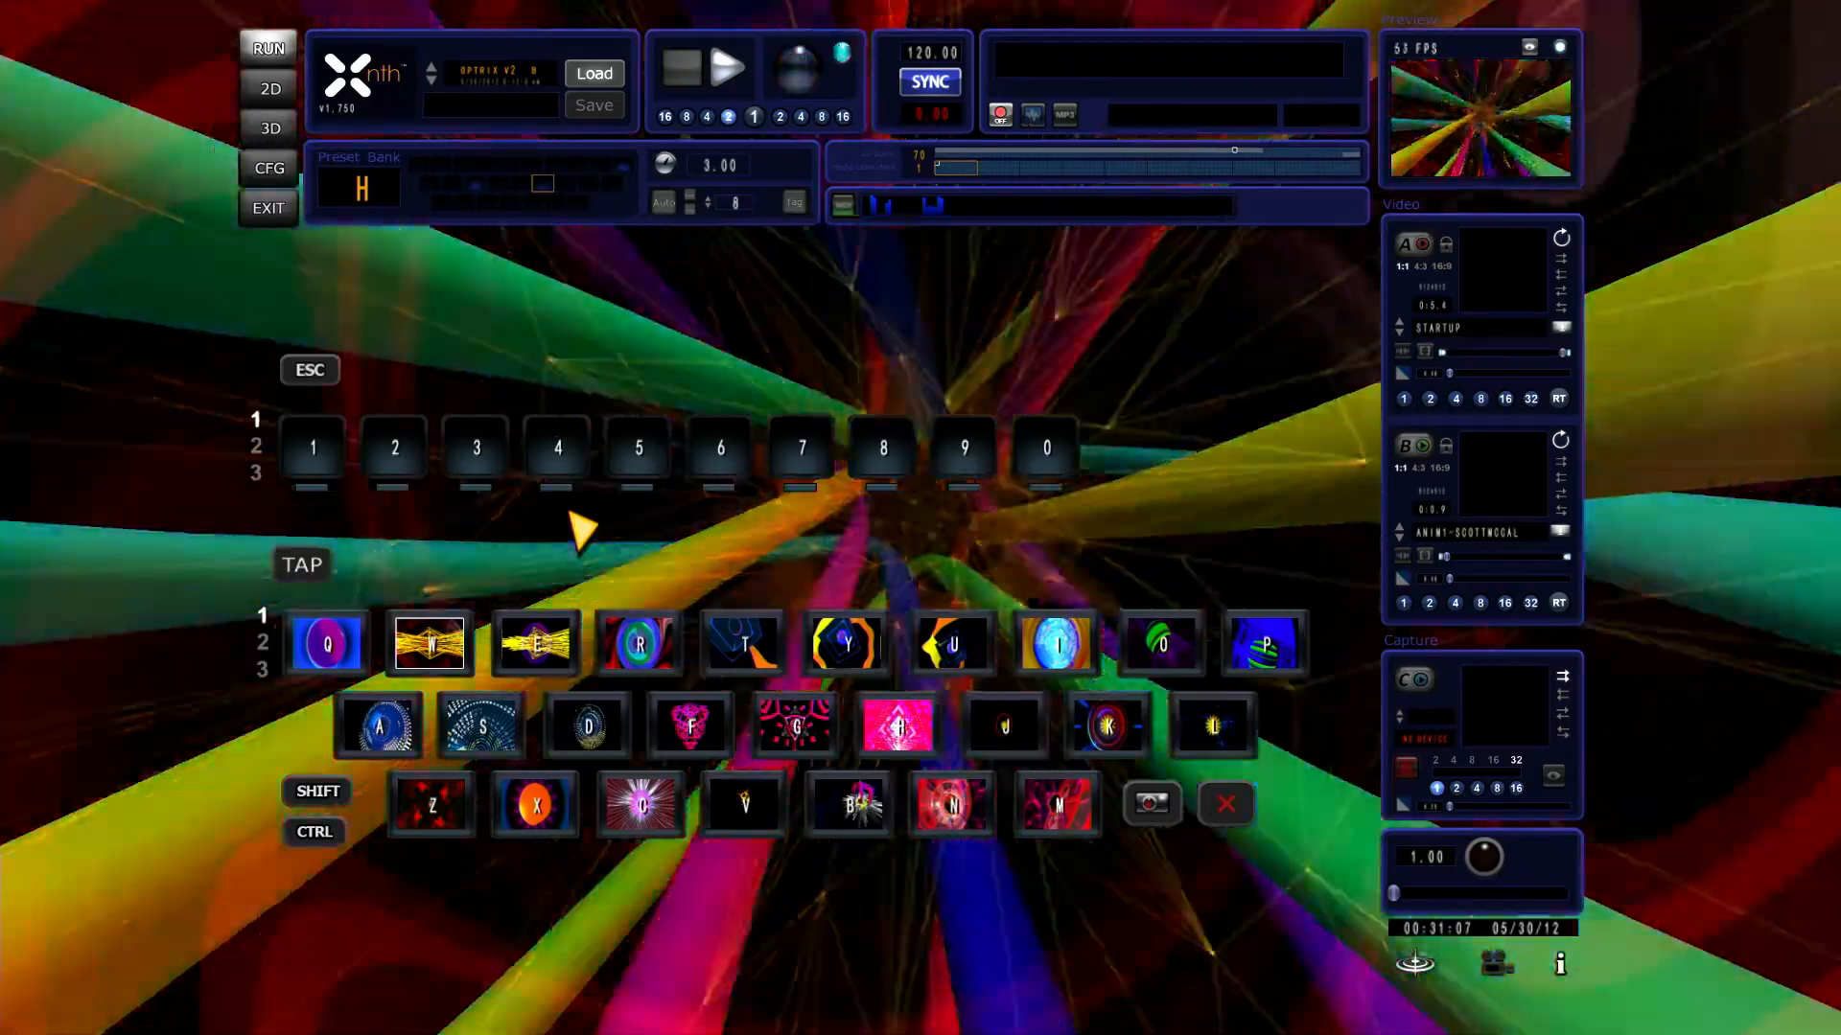
key("e")
key("y")
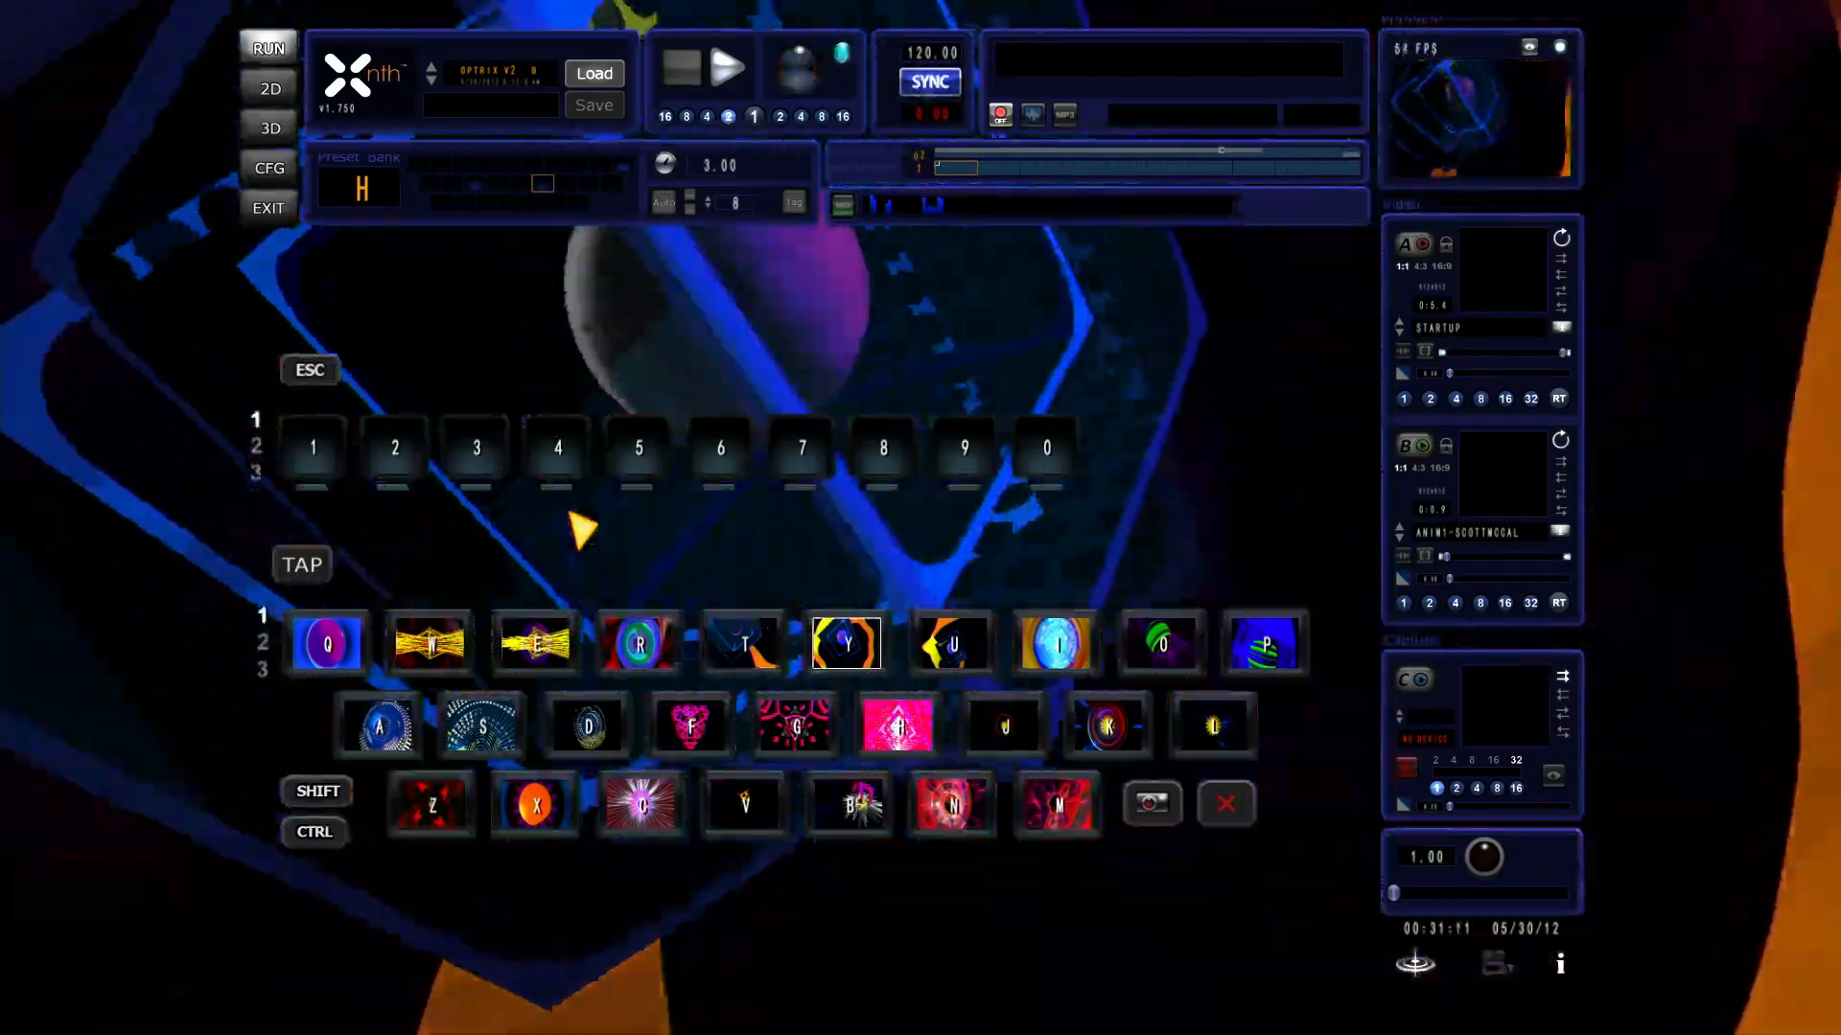
key("s")
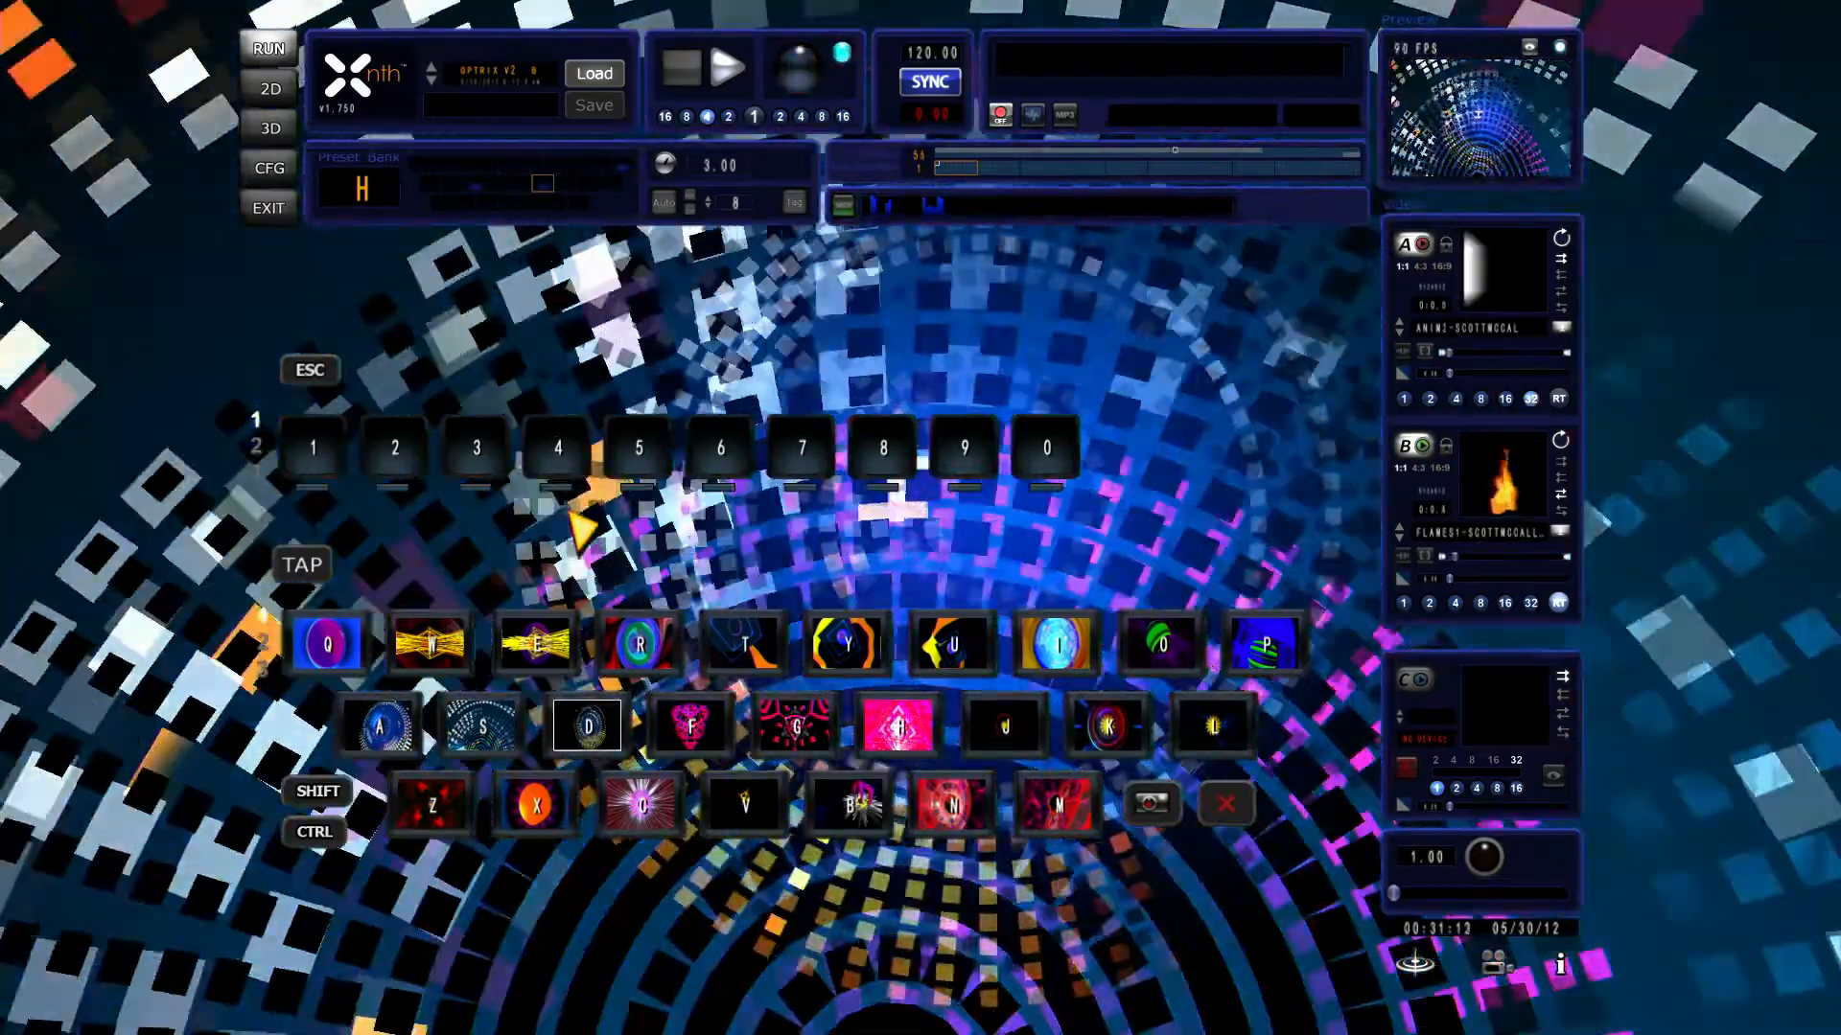
key("r")
key("t")
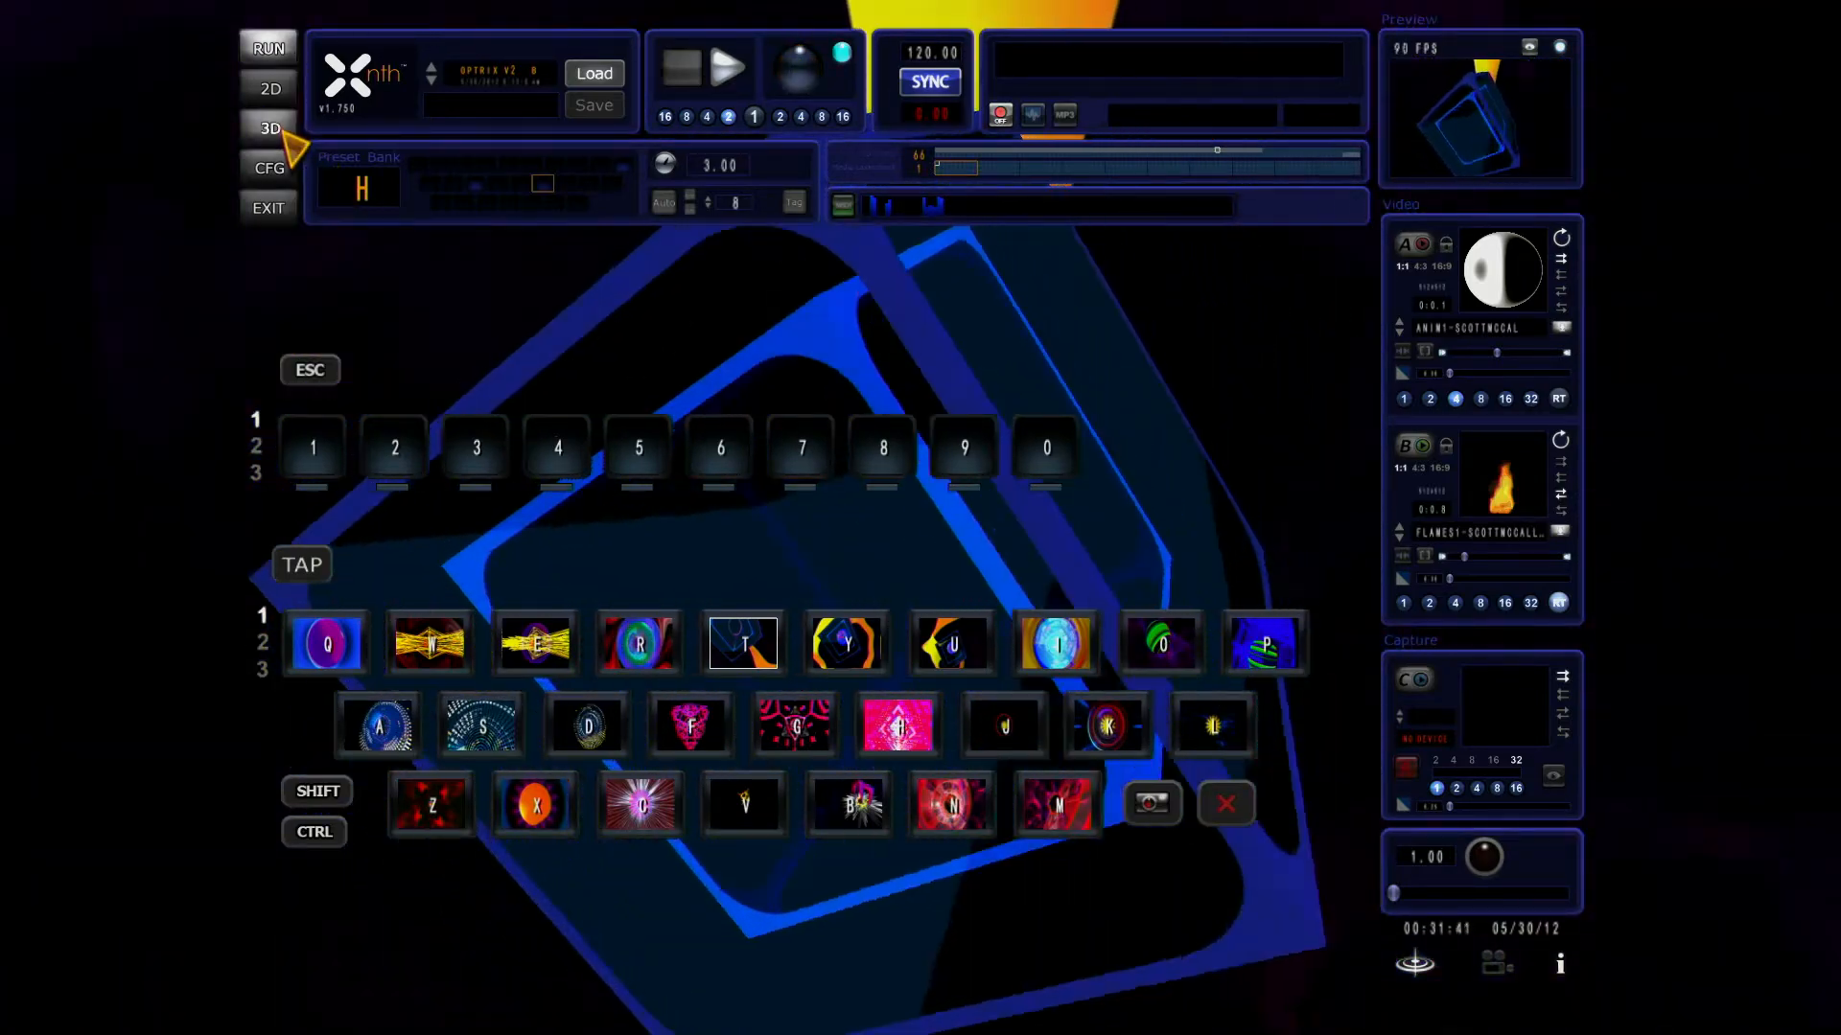
Step: Look over the 3D scene settings of BOX PULSE and return to the run view's preset keyboard
left_click(281, 134)
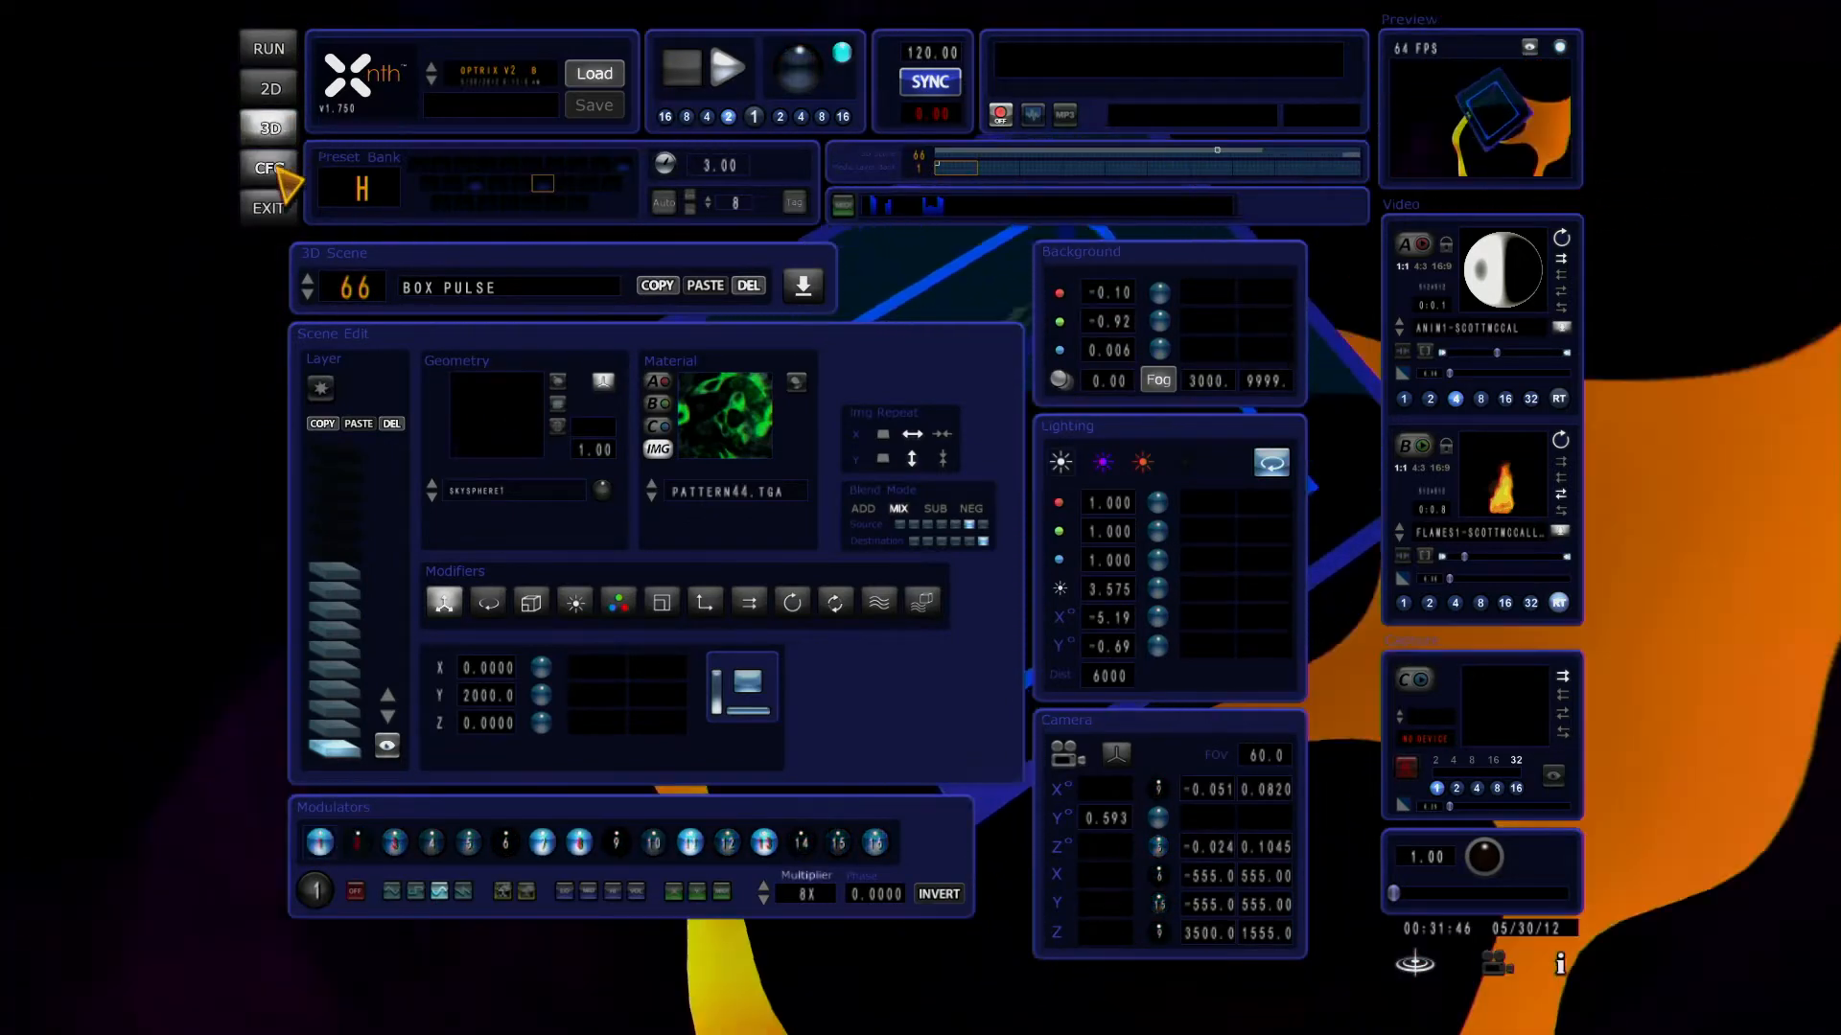
left_click(268, 50)
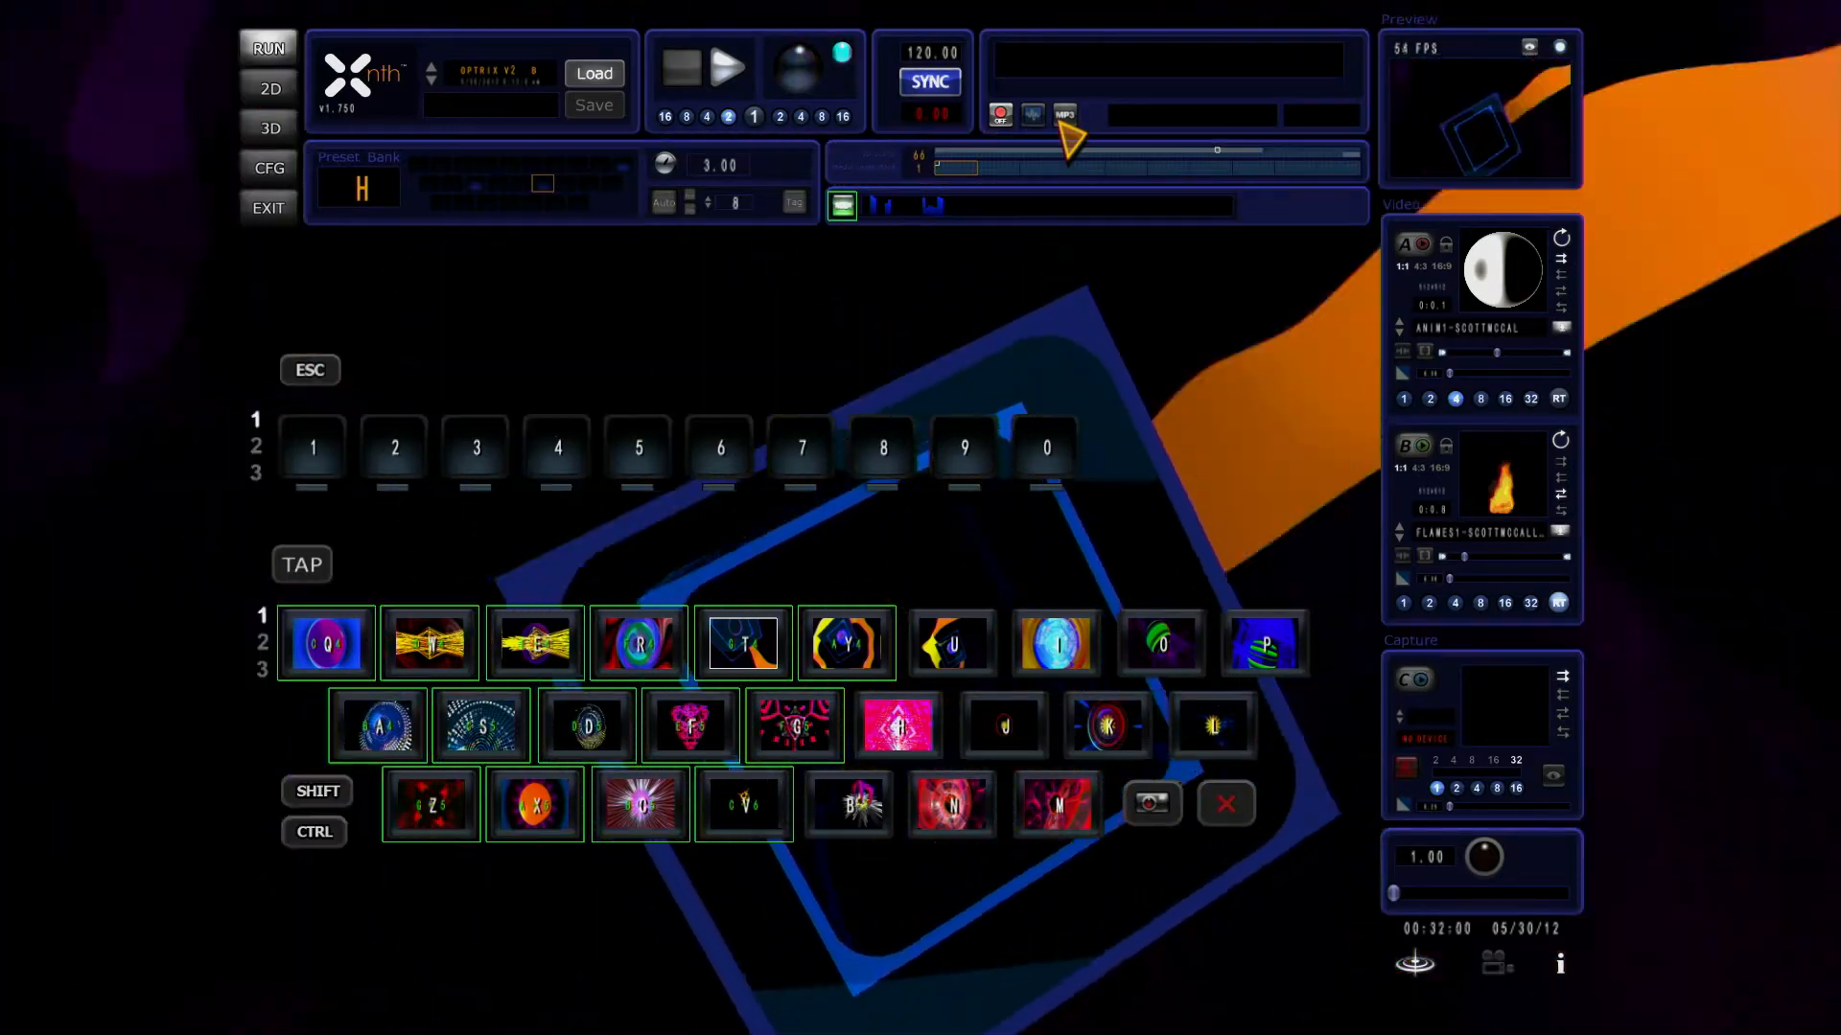
left_click(1064, 117)
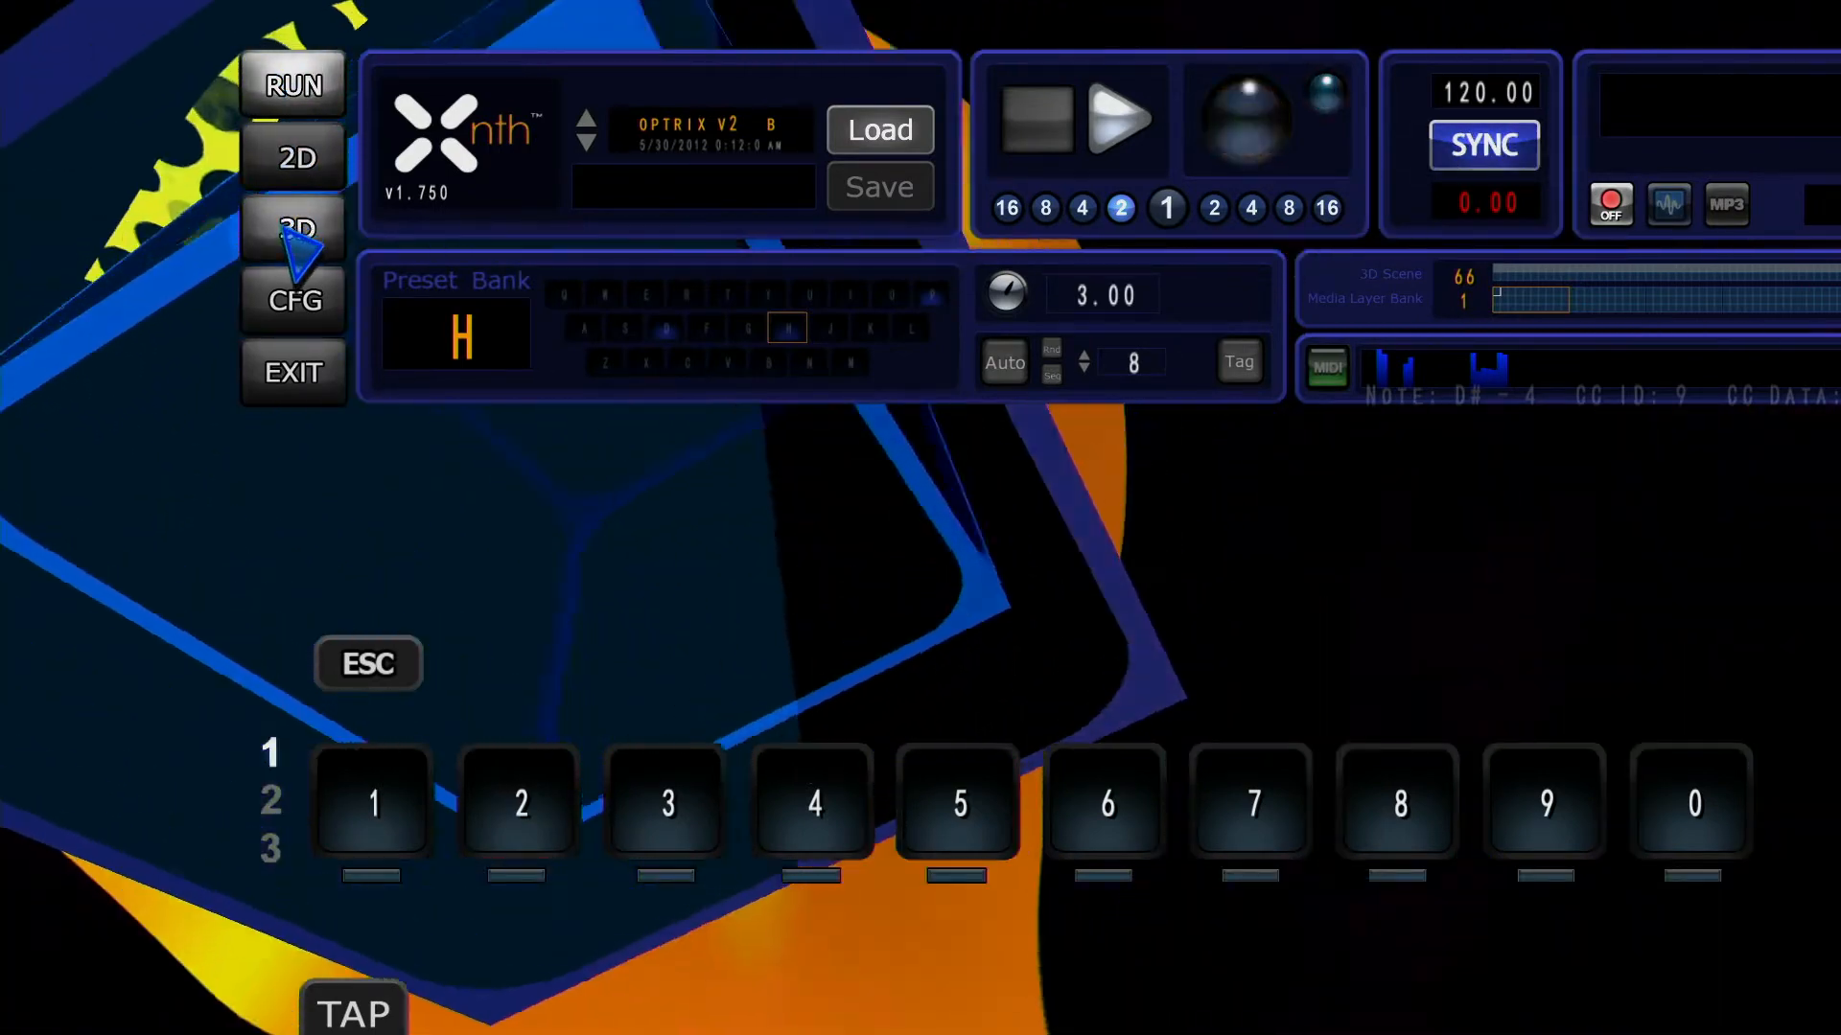
Step: Remove modulator 7 from the 3D scene camera's X position and set that position to about -91.6
left_click(297, 235)
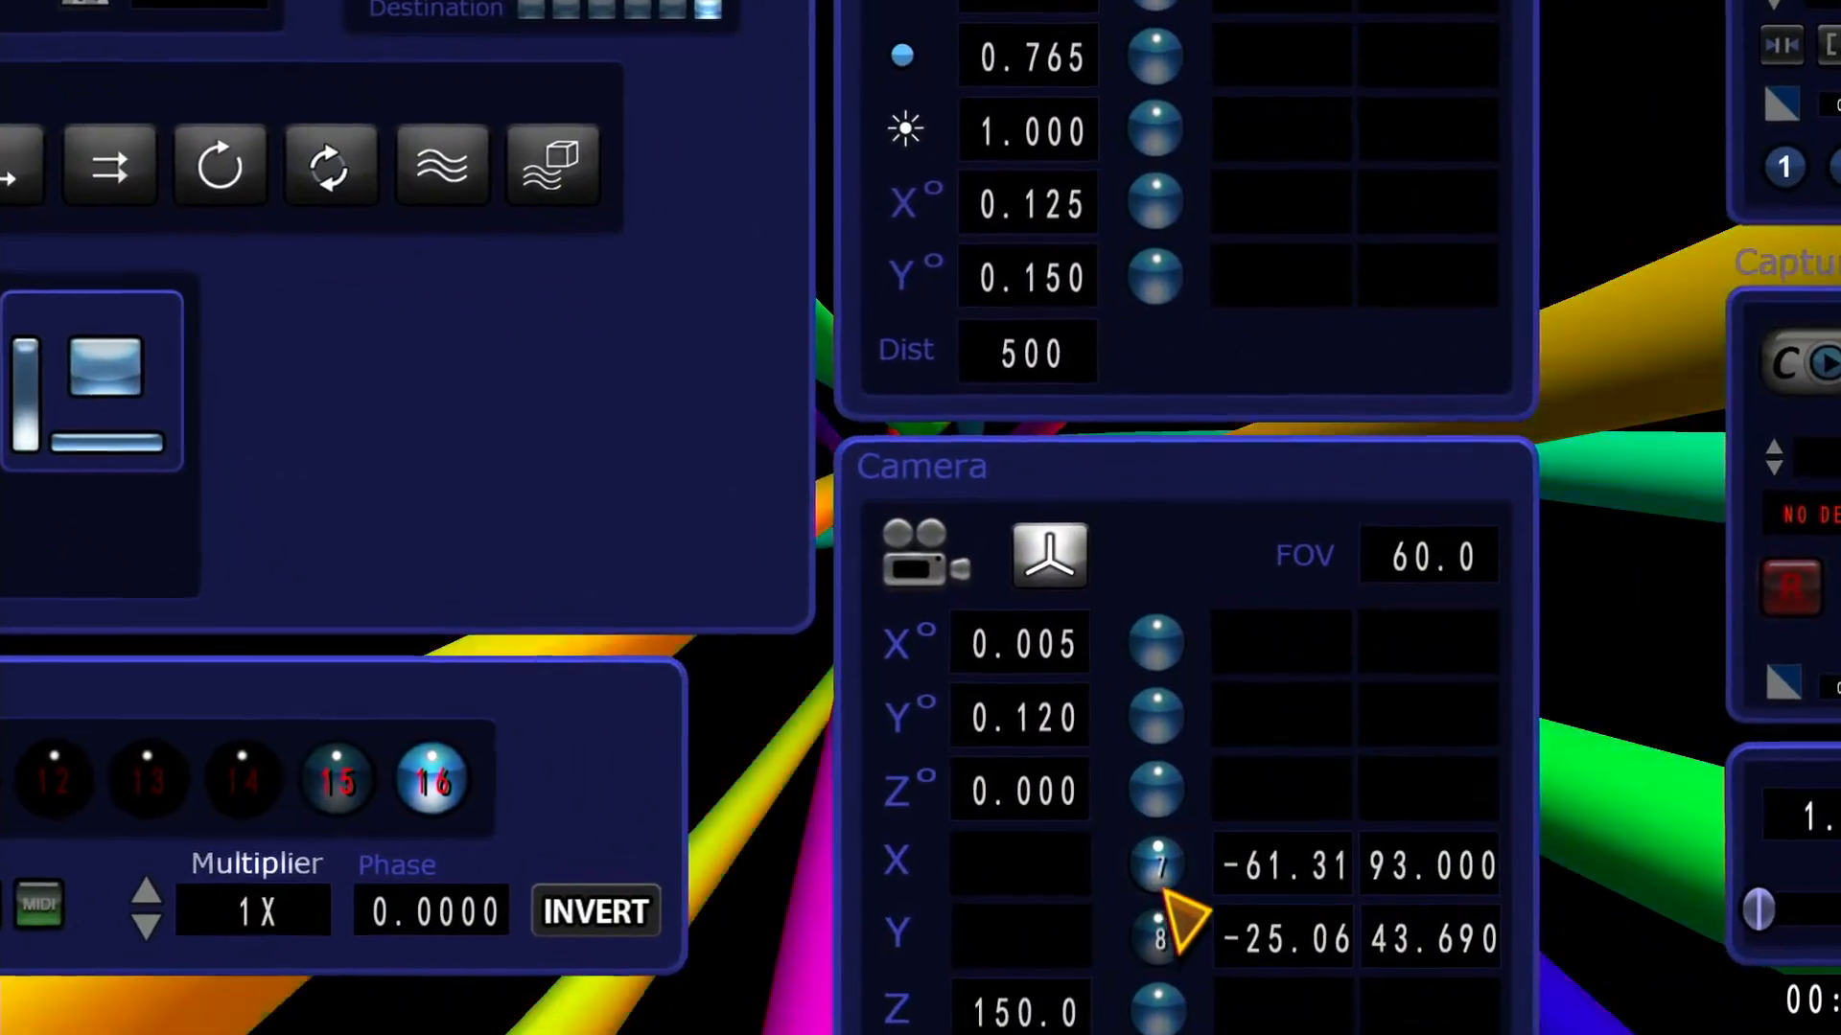
left_click(1166, 891)
left_click_drag(1086, 883, 1107, 887)
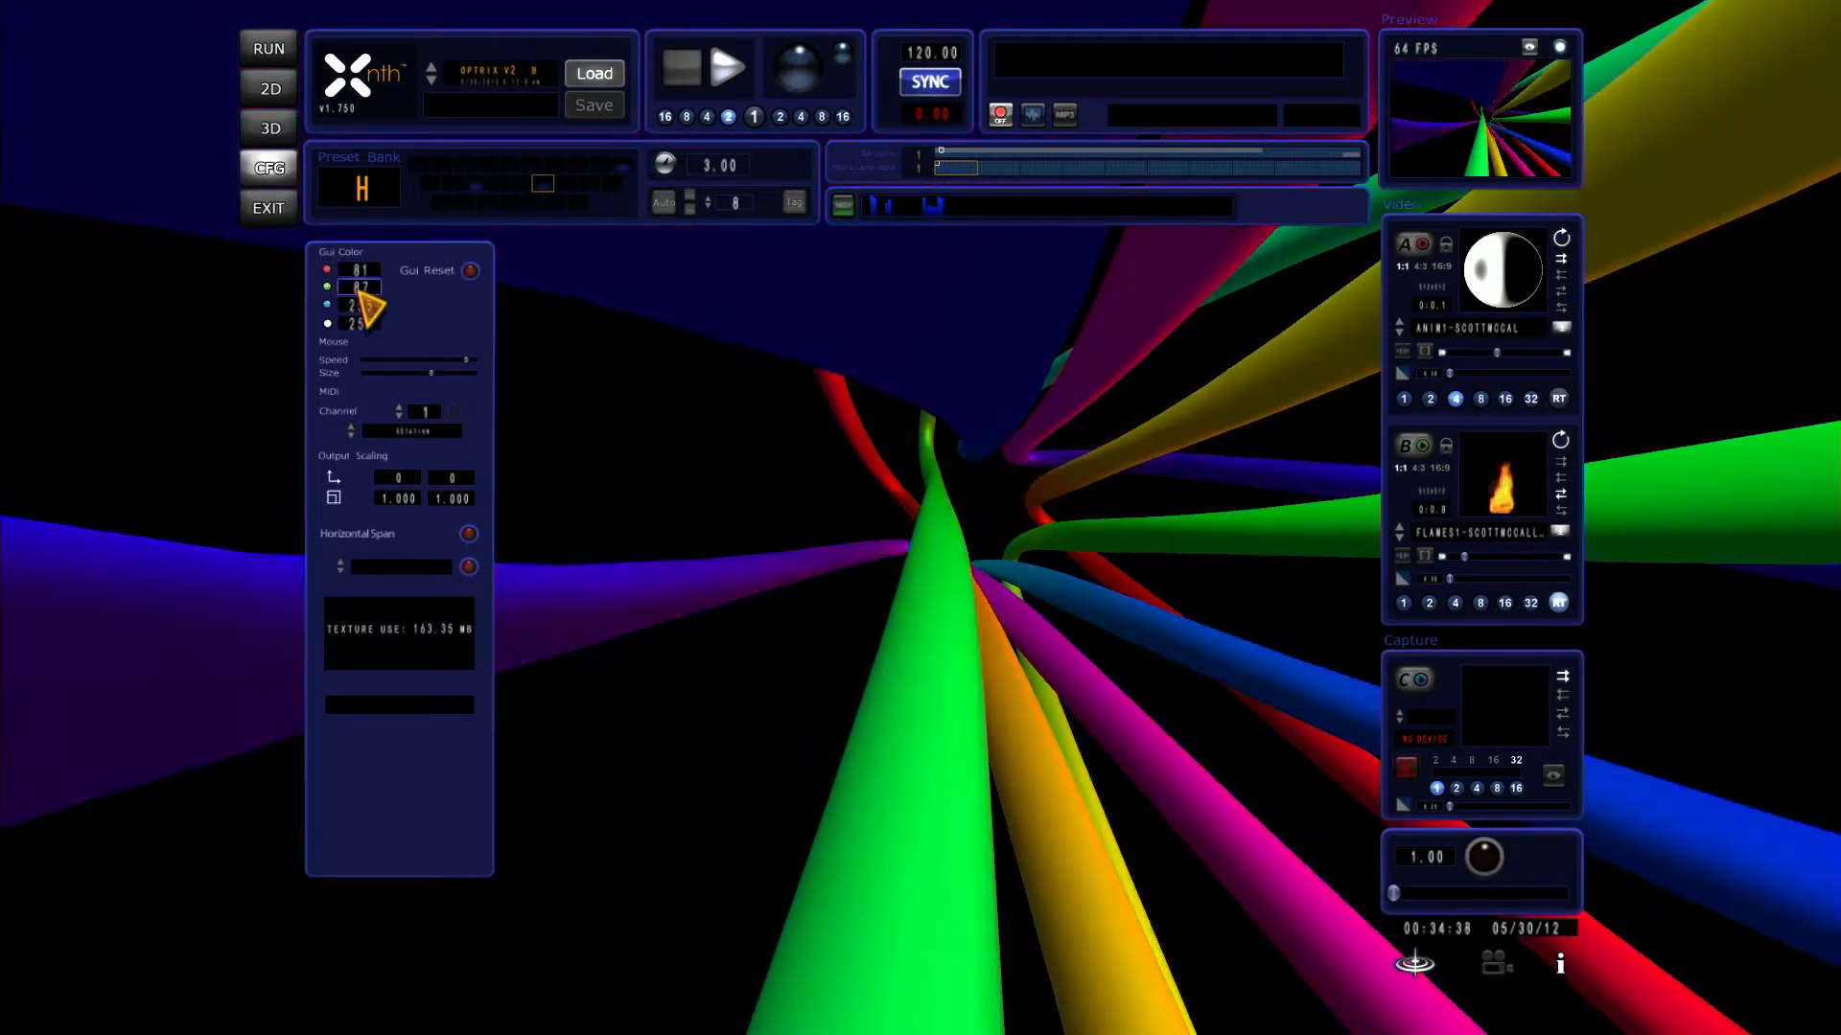
Step: Set the GUI color's alpha value to 0 in the configuration settings
scroll(365, 324, "down", 6)
scroll(365, 324, "down", 20)
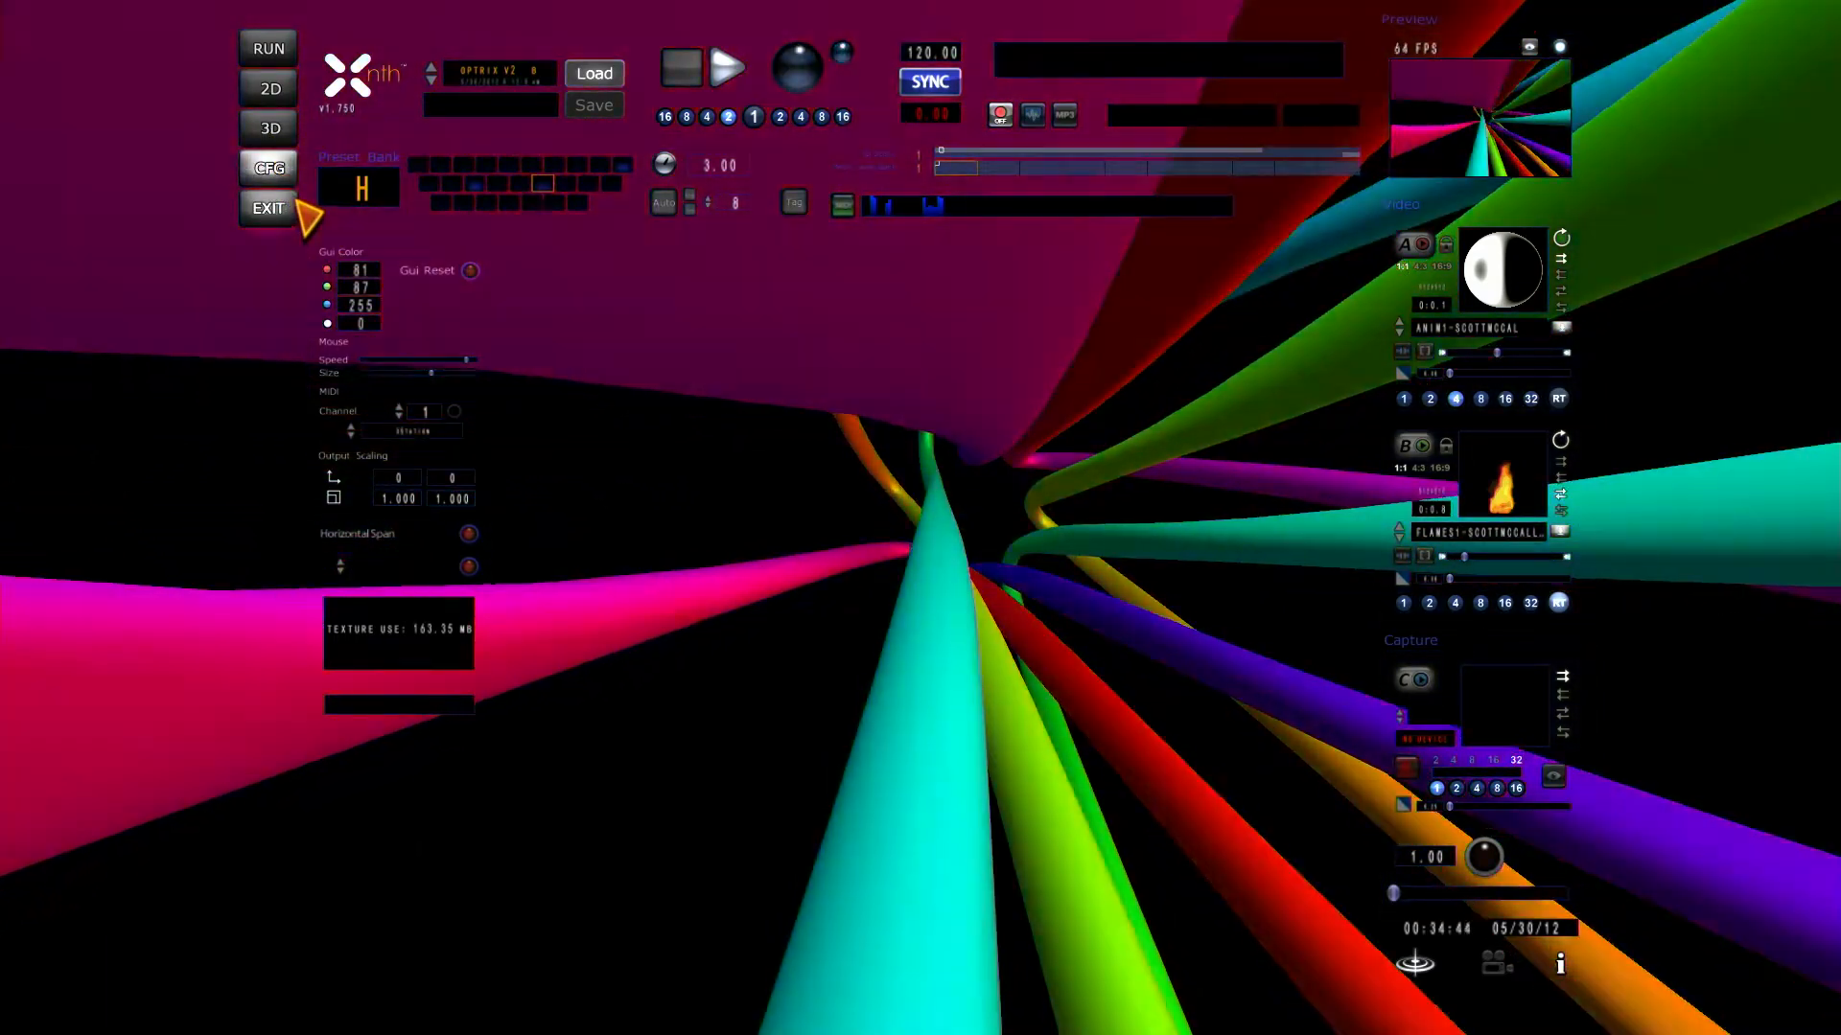
Step: Adjust the 3D scene camera to about X -170 and Y -21.6, with no modulator on either position
left_click(269, 127)
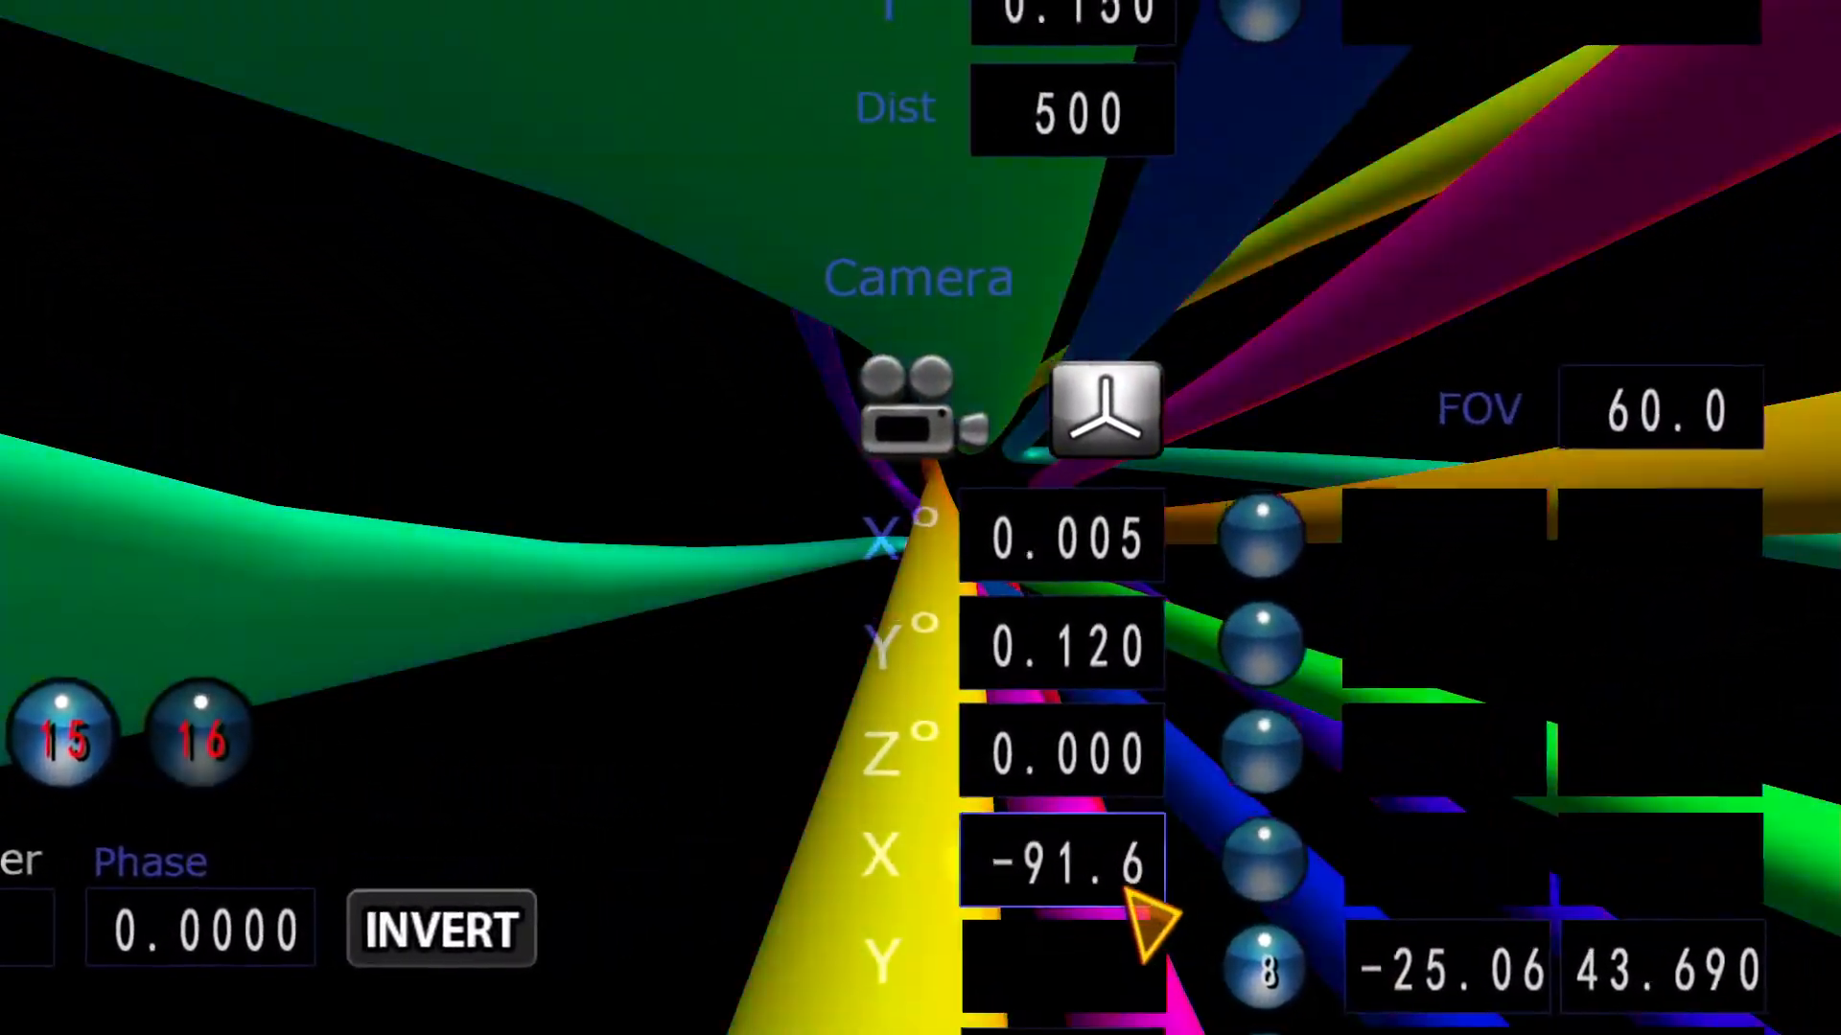
left_click_drag(1127, 891, 1127, 892)
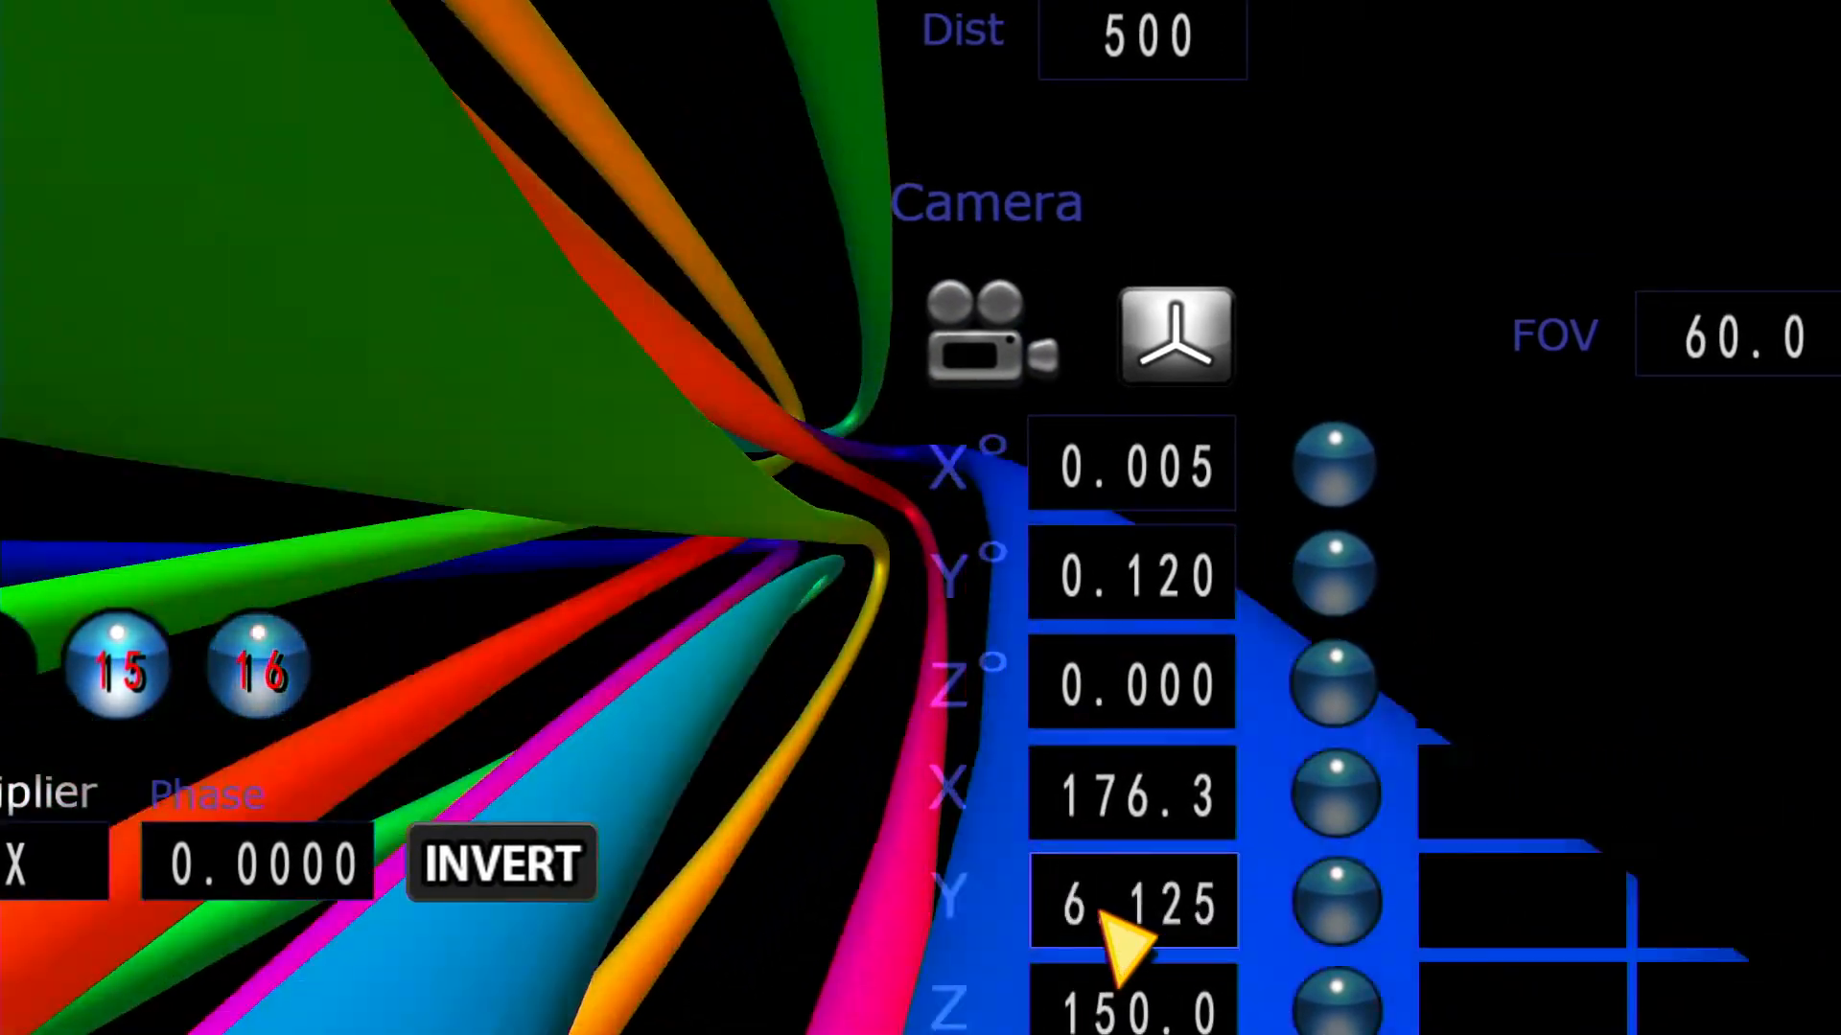
left_click_drag(1101, 912, 1118, 886)
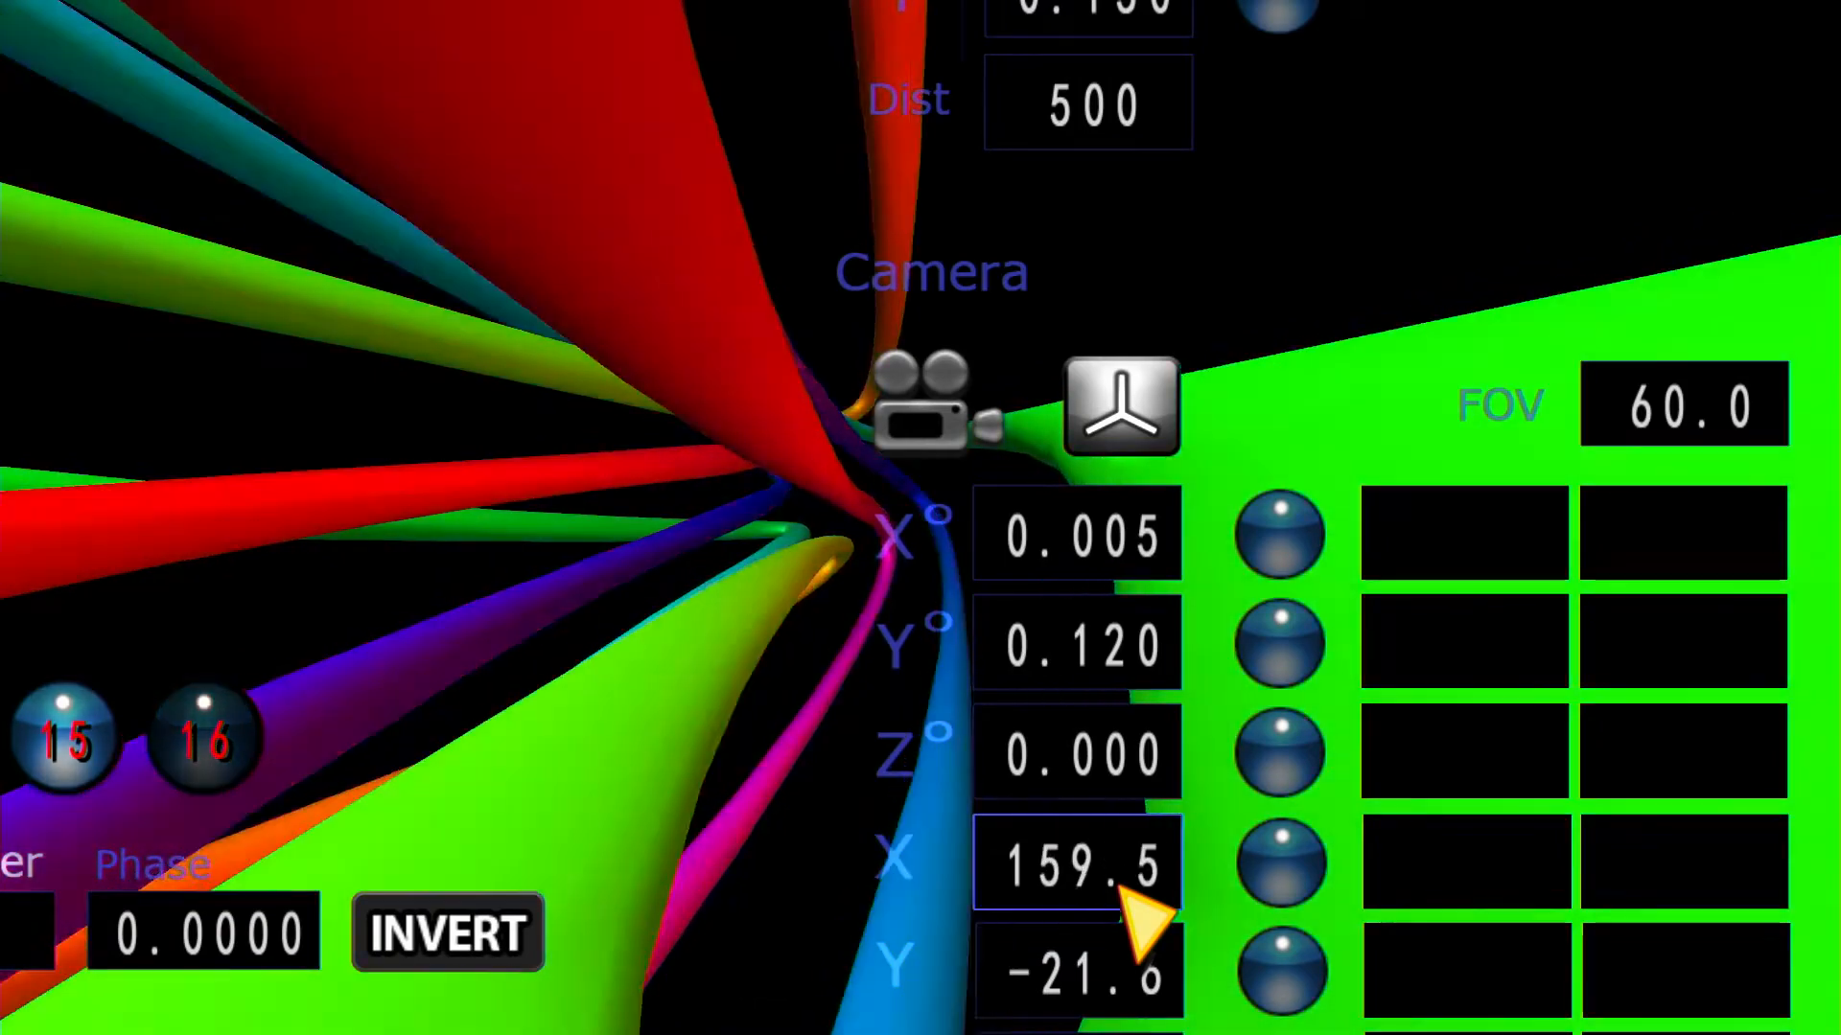
left_click_drag(1136, 920, 1136, 921)
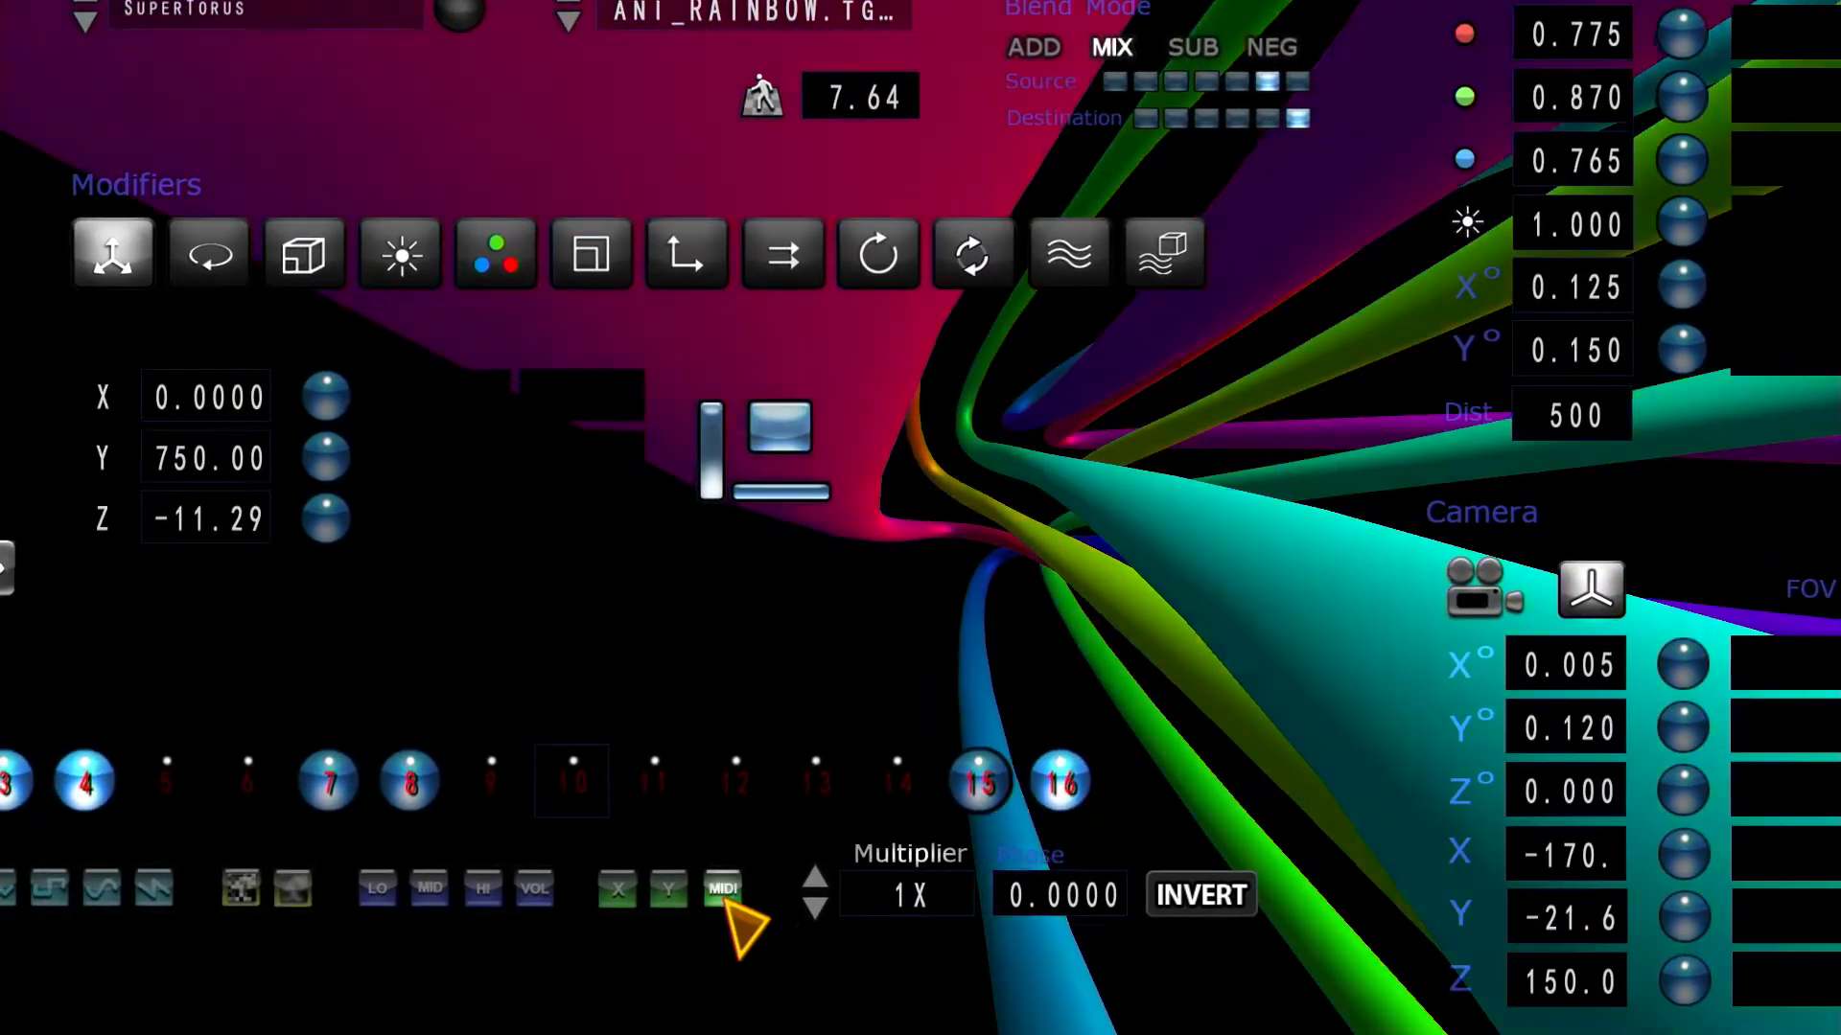
Step: Set modulator 10 to take MIDI input on channel 33
left_click(684, 900)
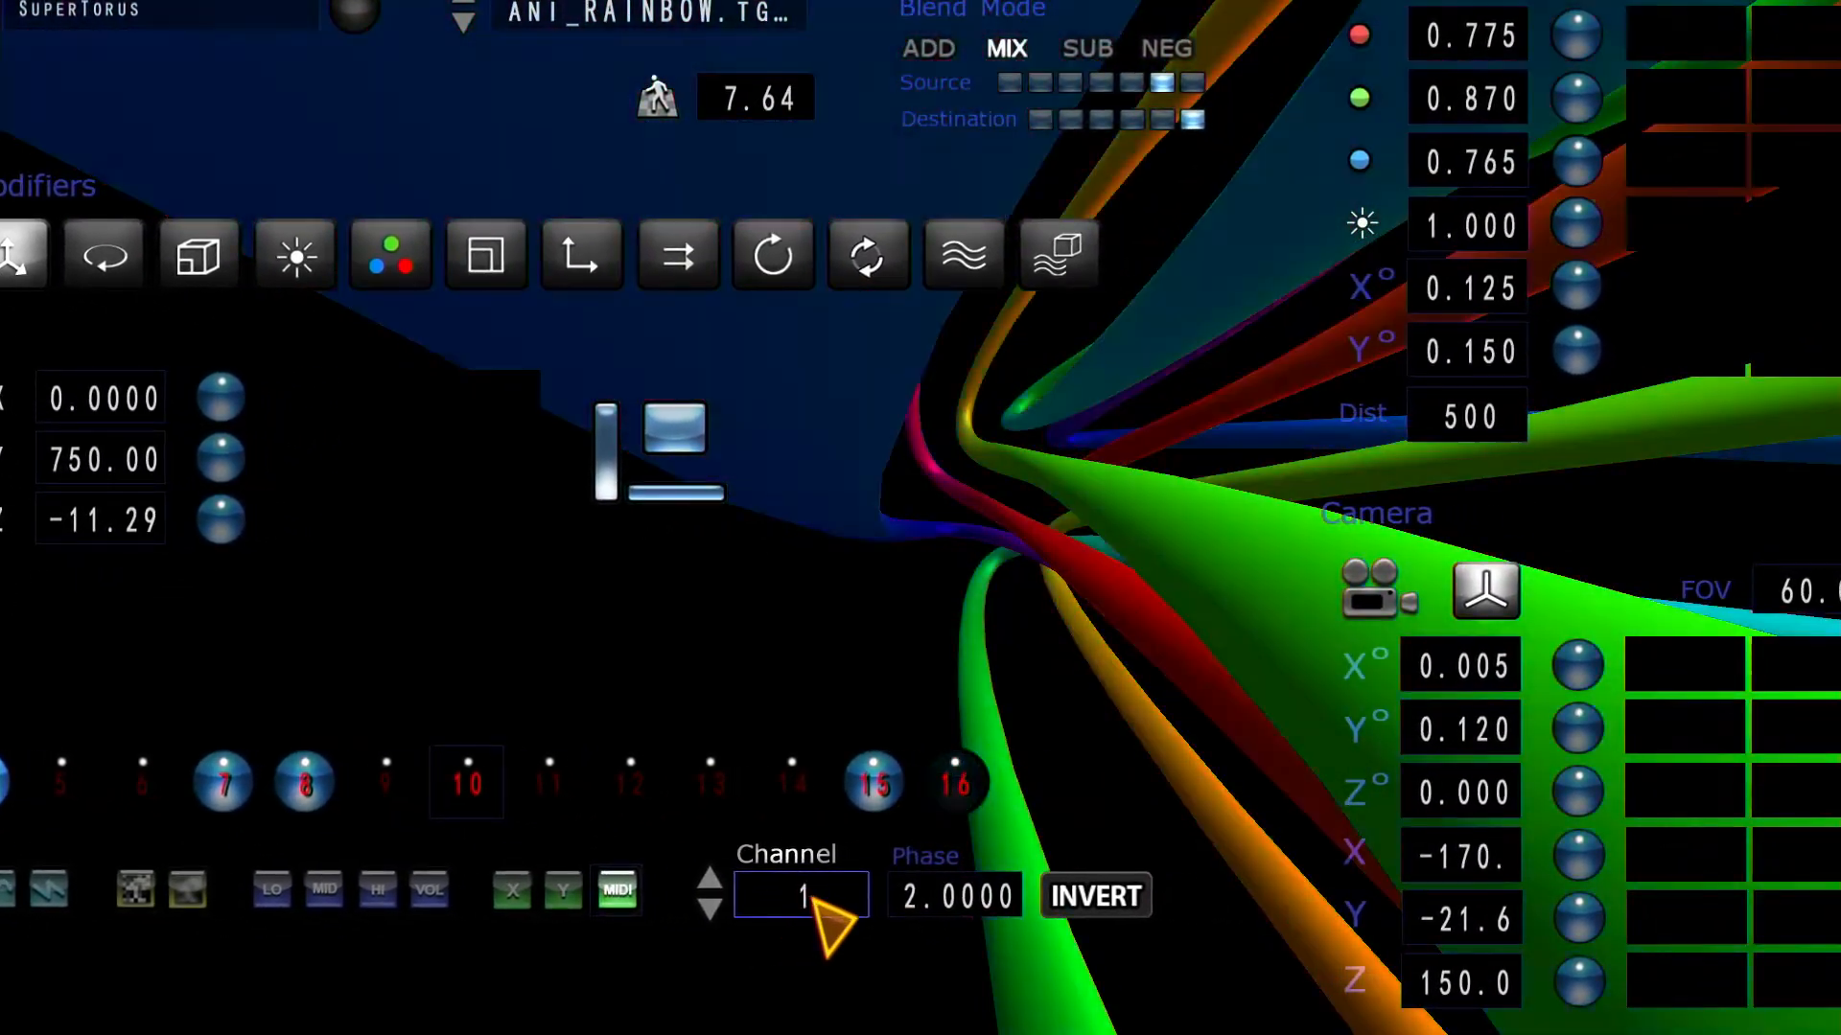
left_click(812, 898)
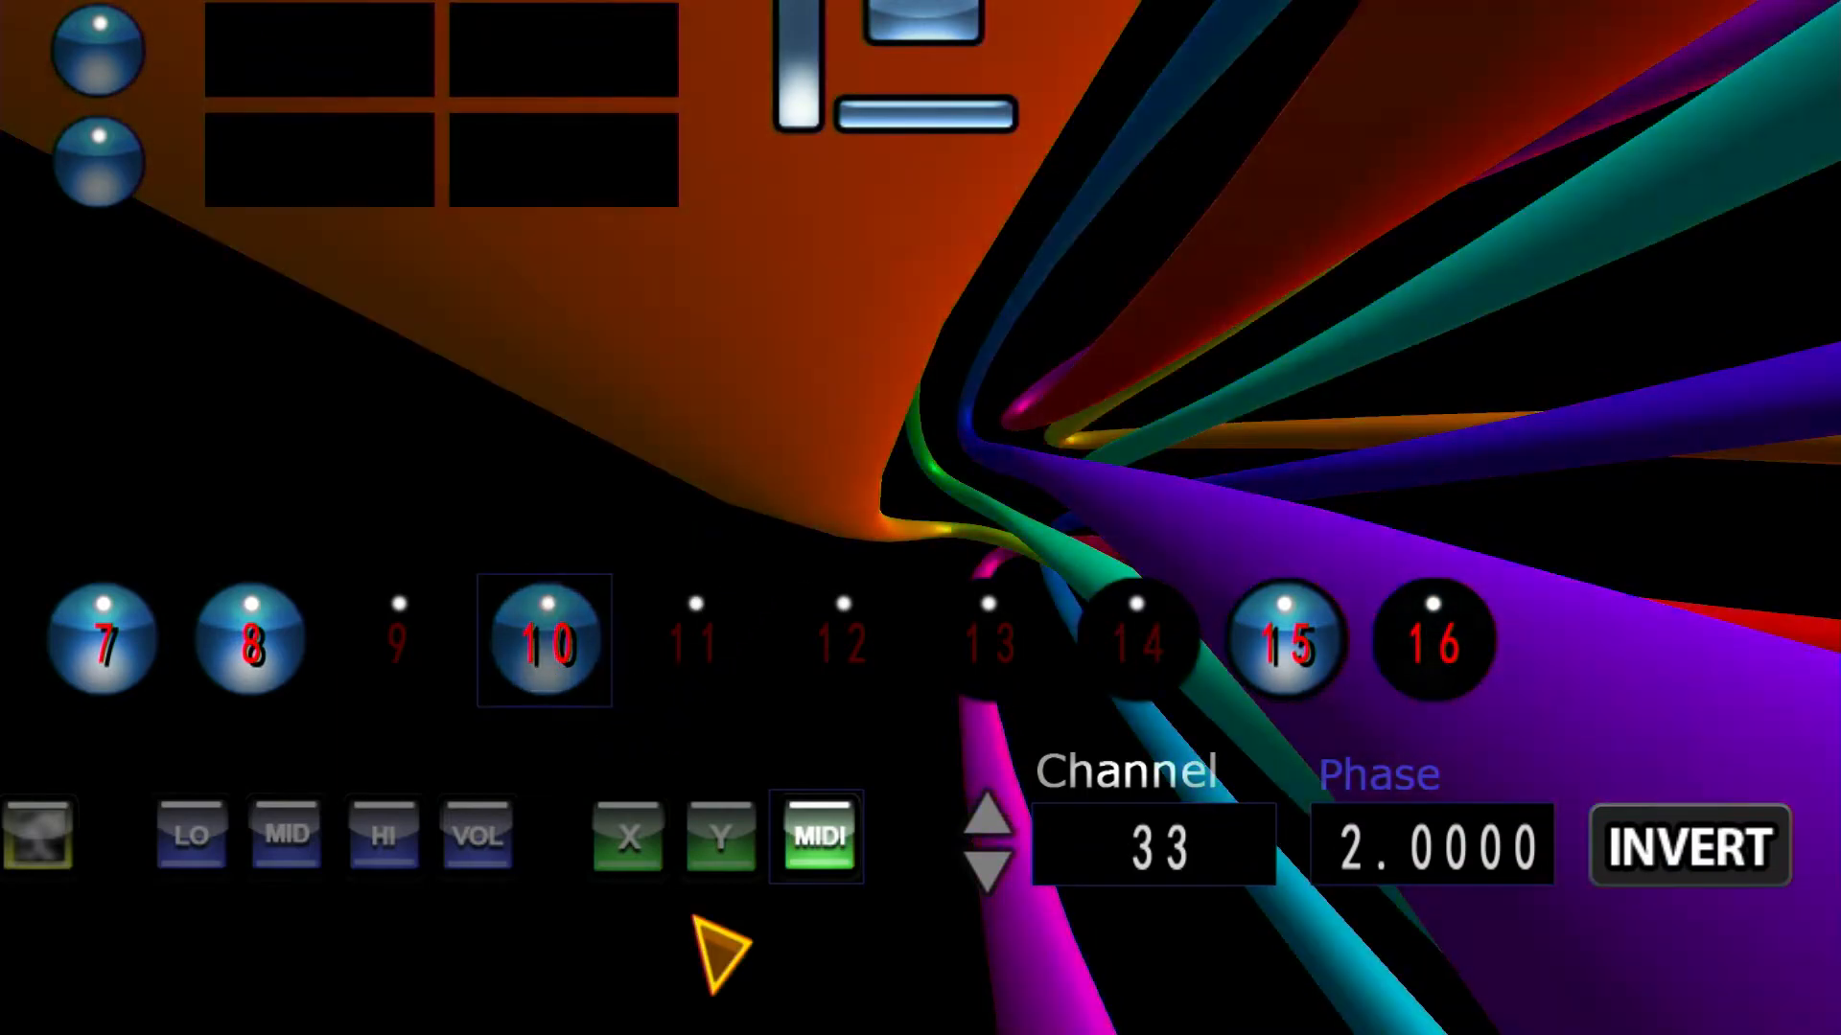
left_click_drag(693, 916, 1114, 957)
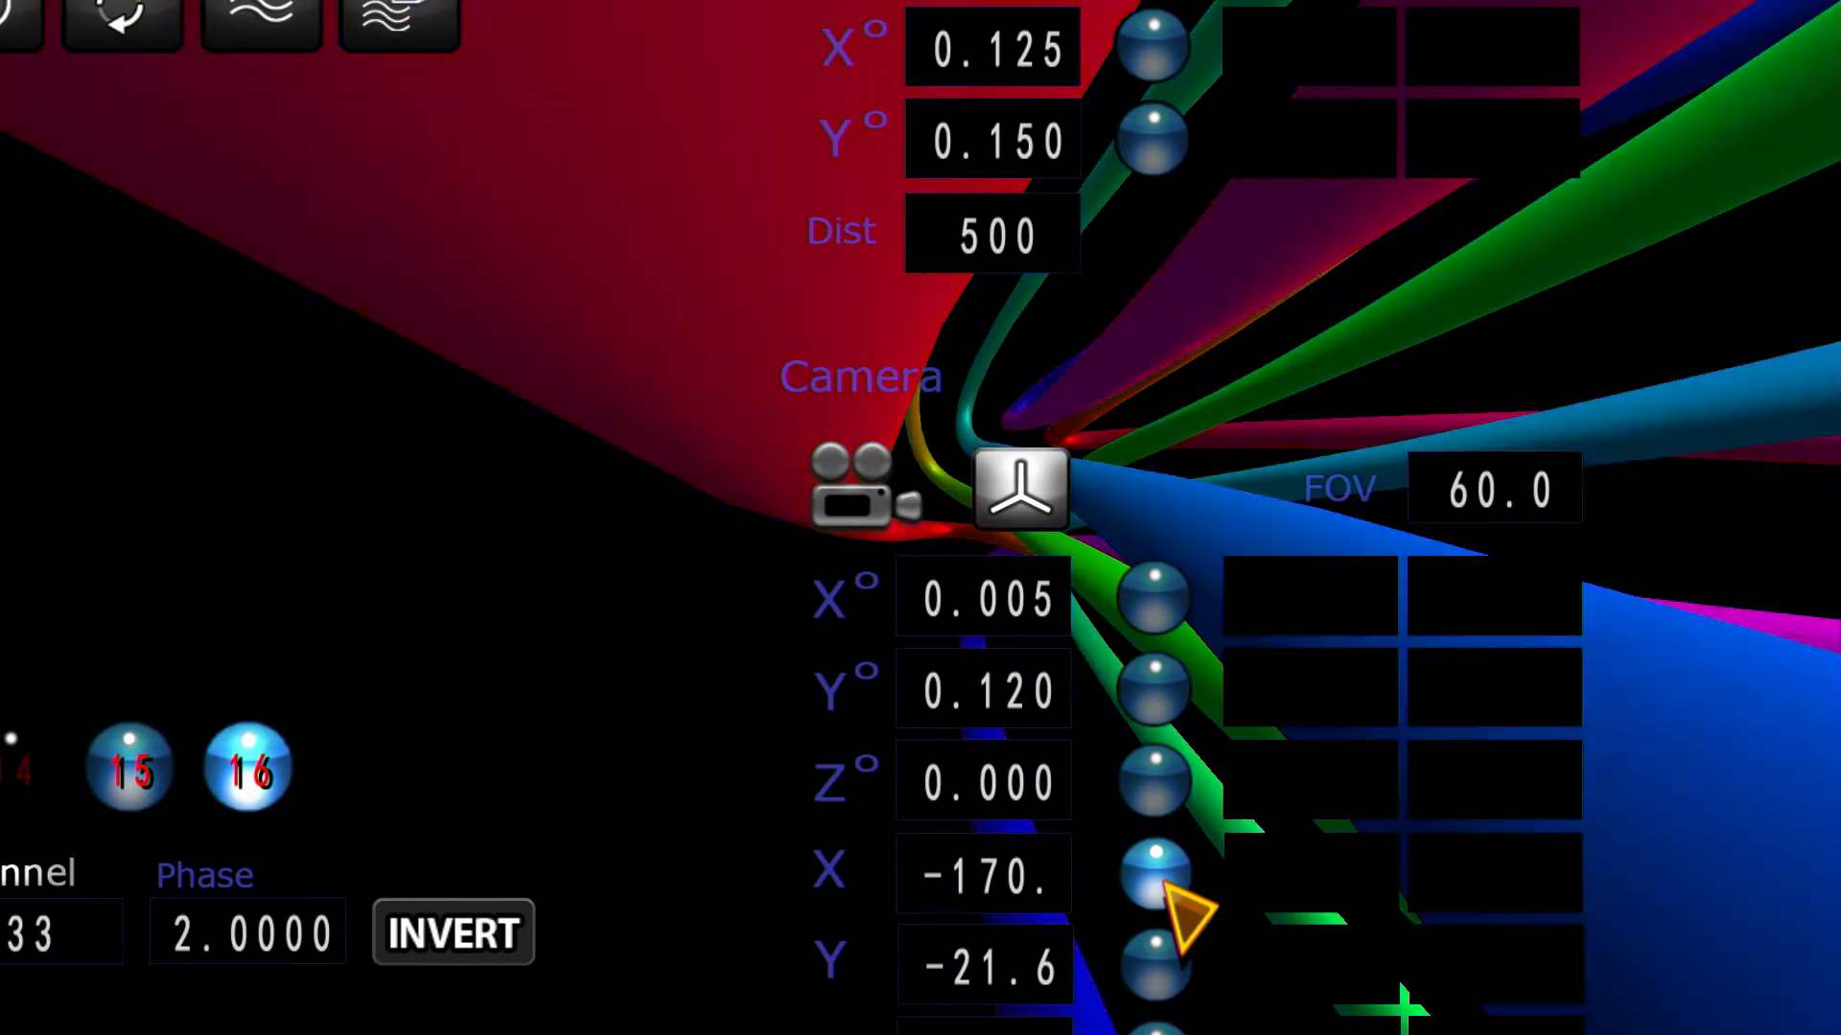
Step: Assign modulator 10 to the camera's X position with a range from -170 to 170
left_click(1160, 877)
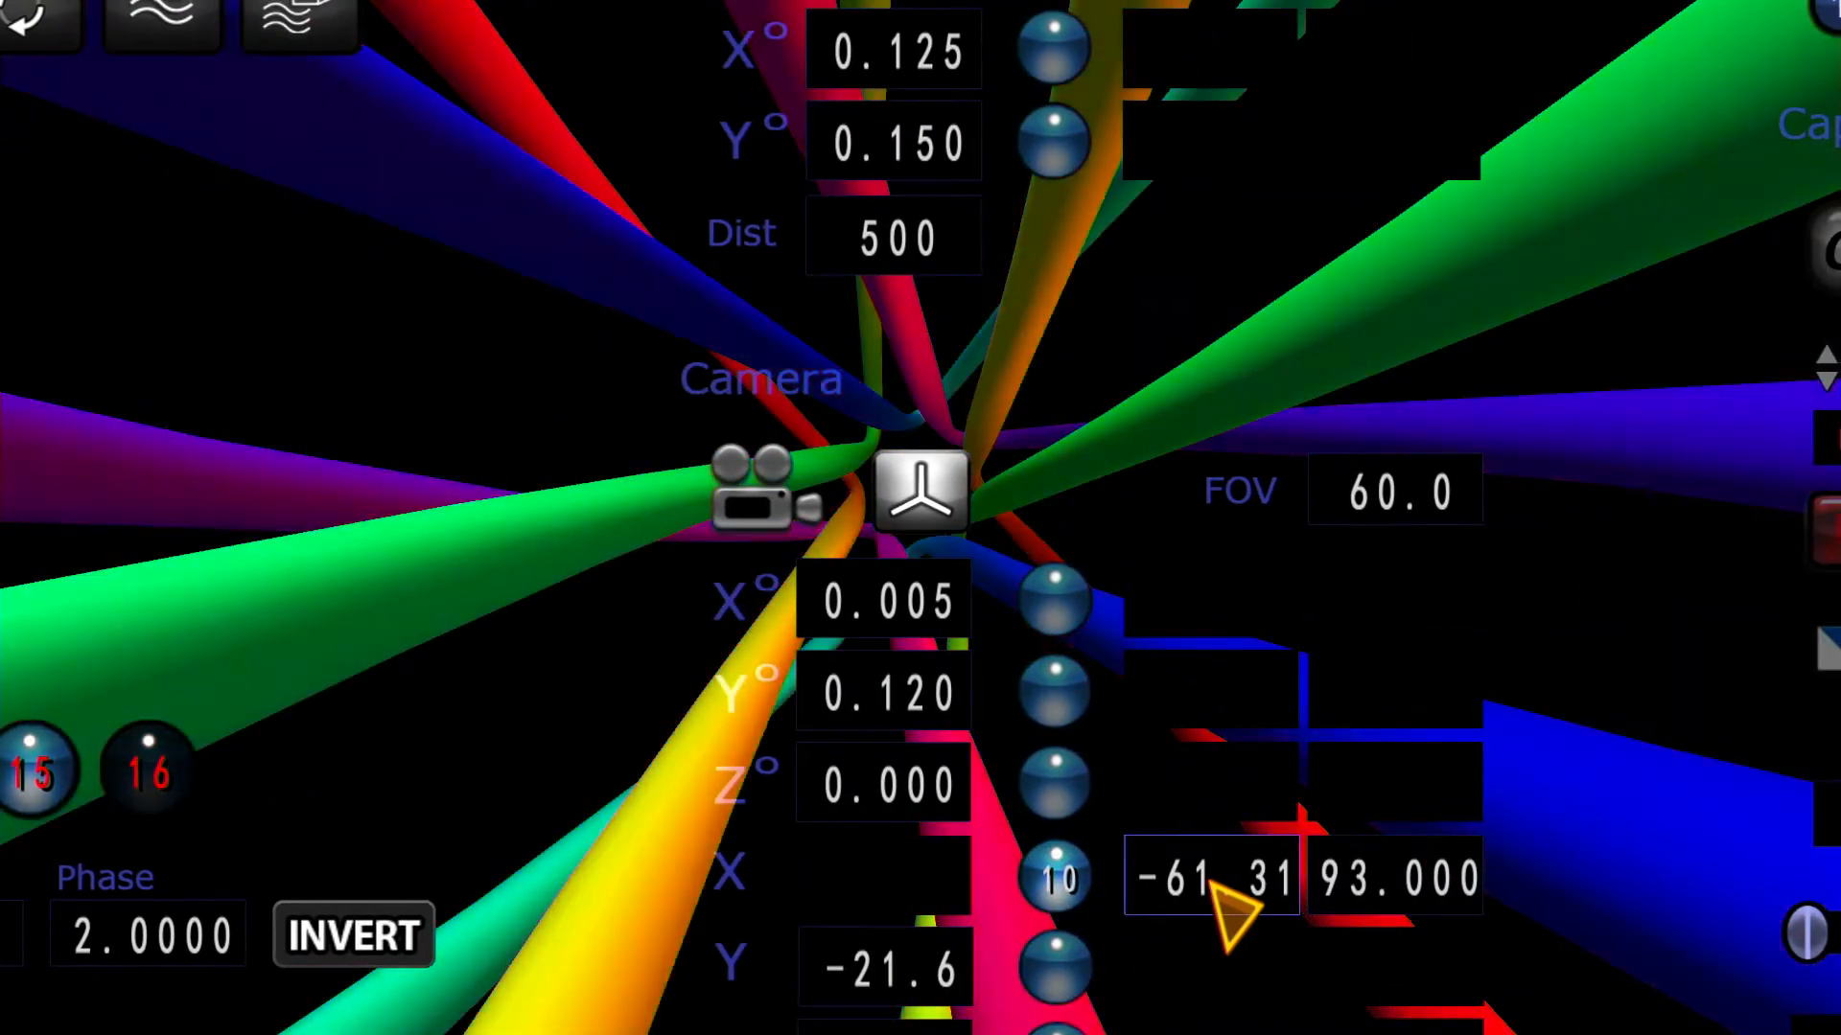
left_click(1202, 880)
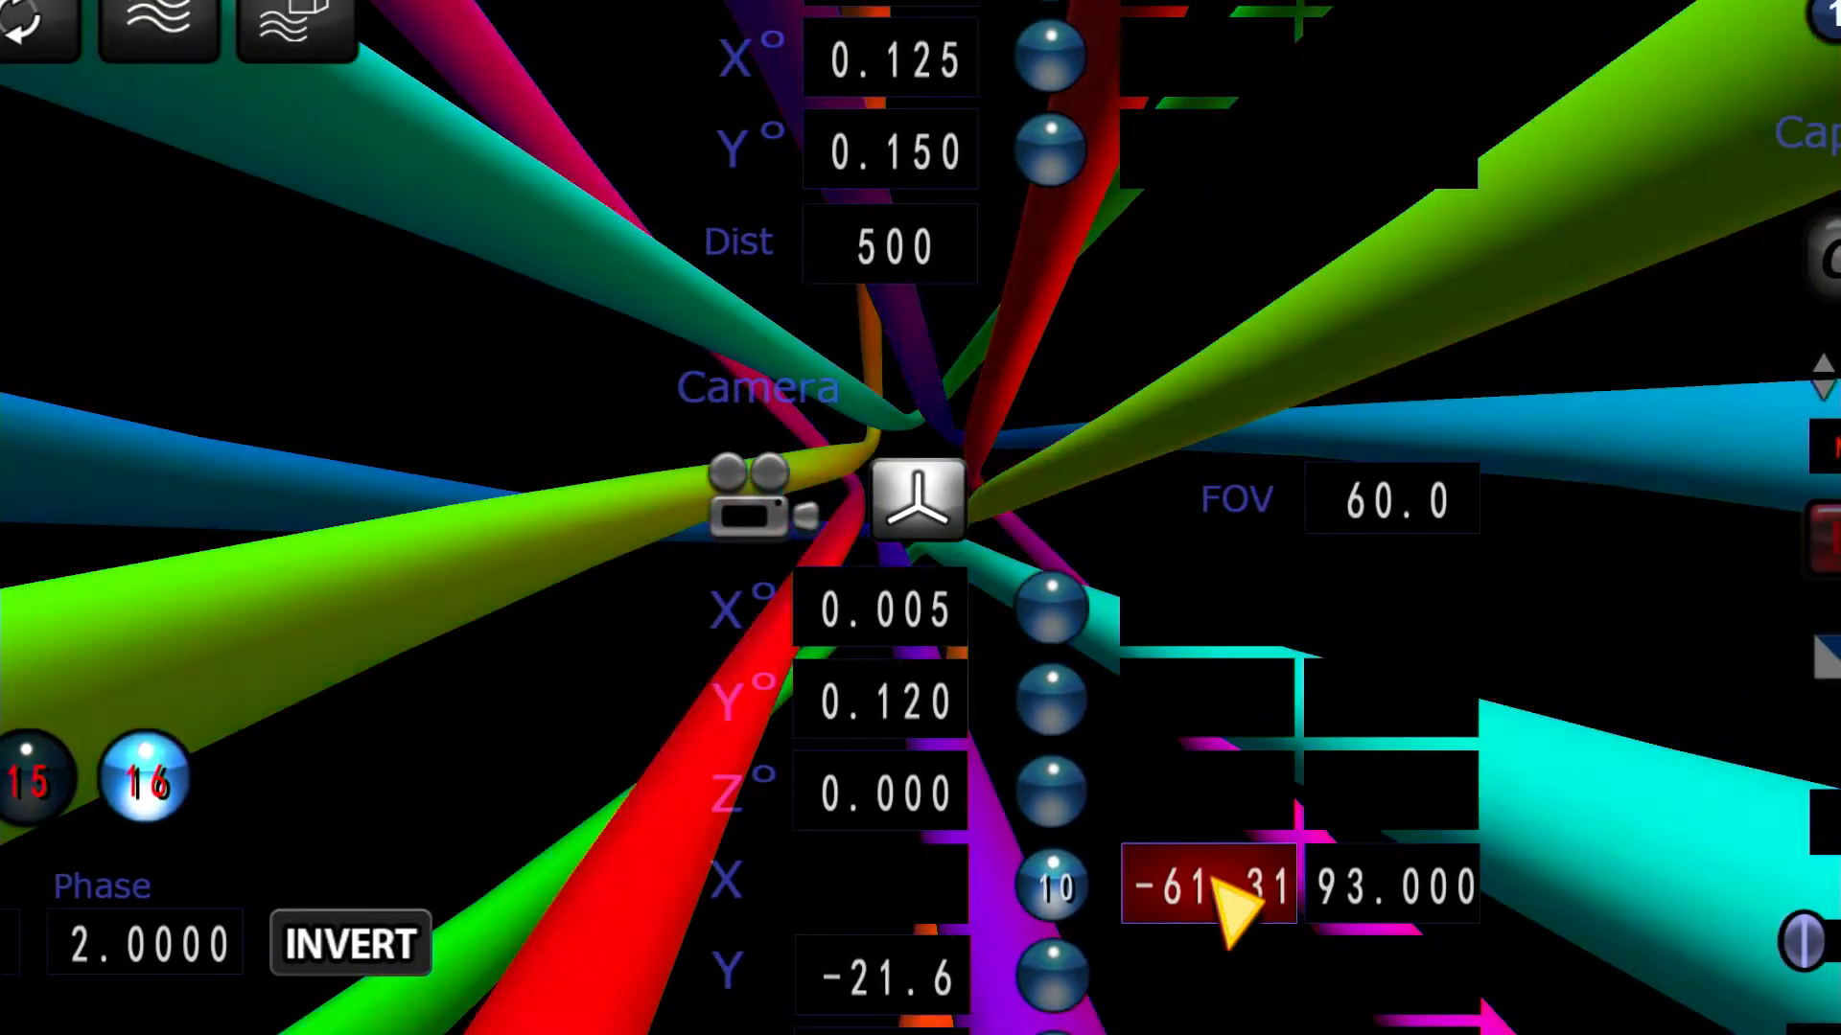
scroll(1213, 876, "down", 3)
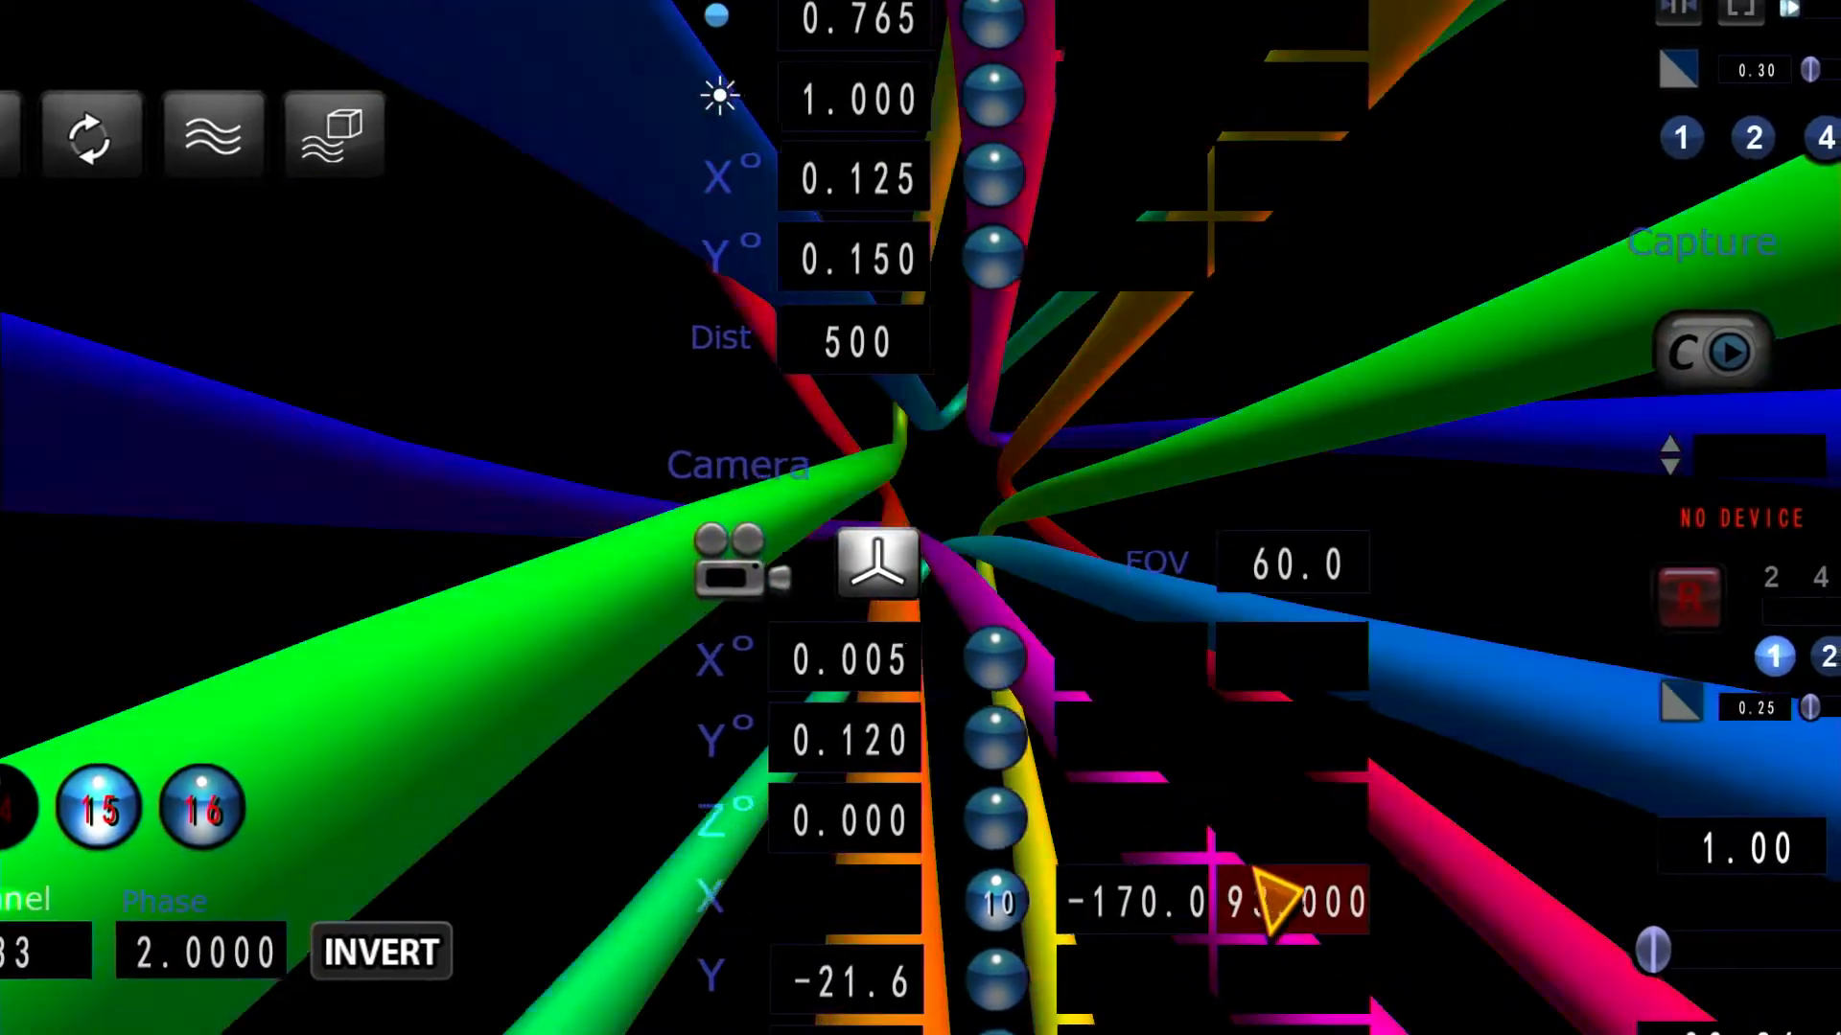
type("170")
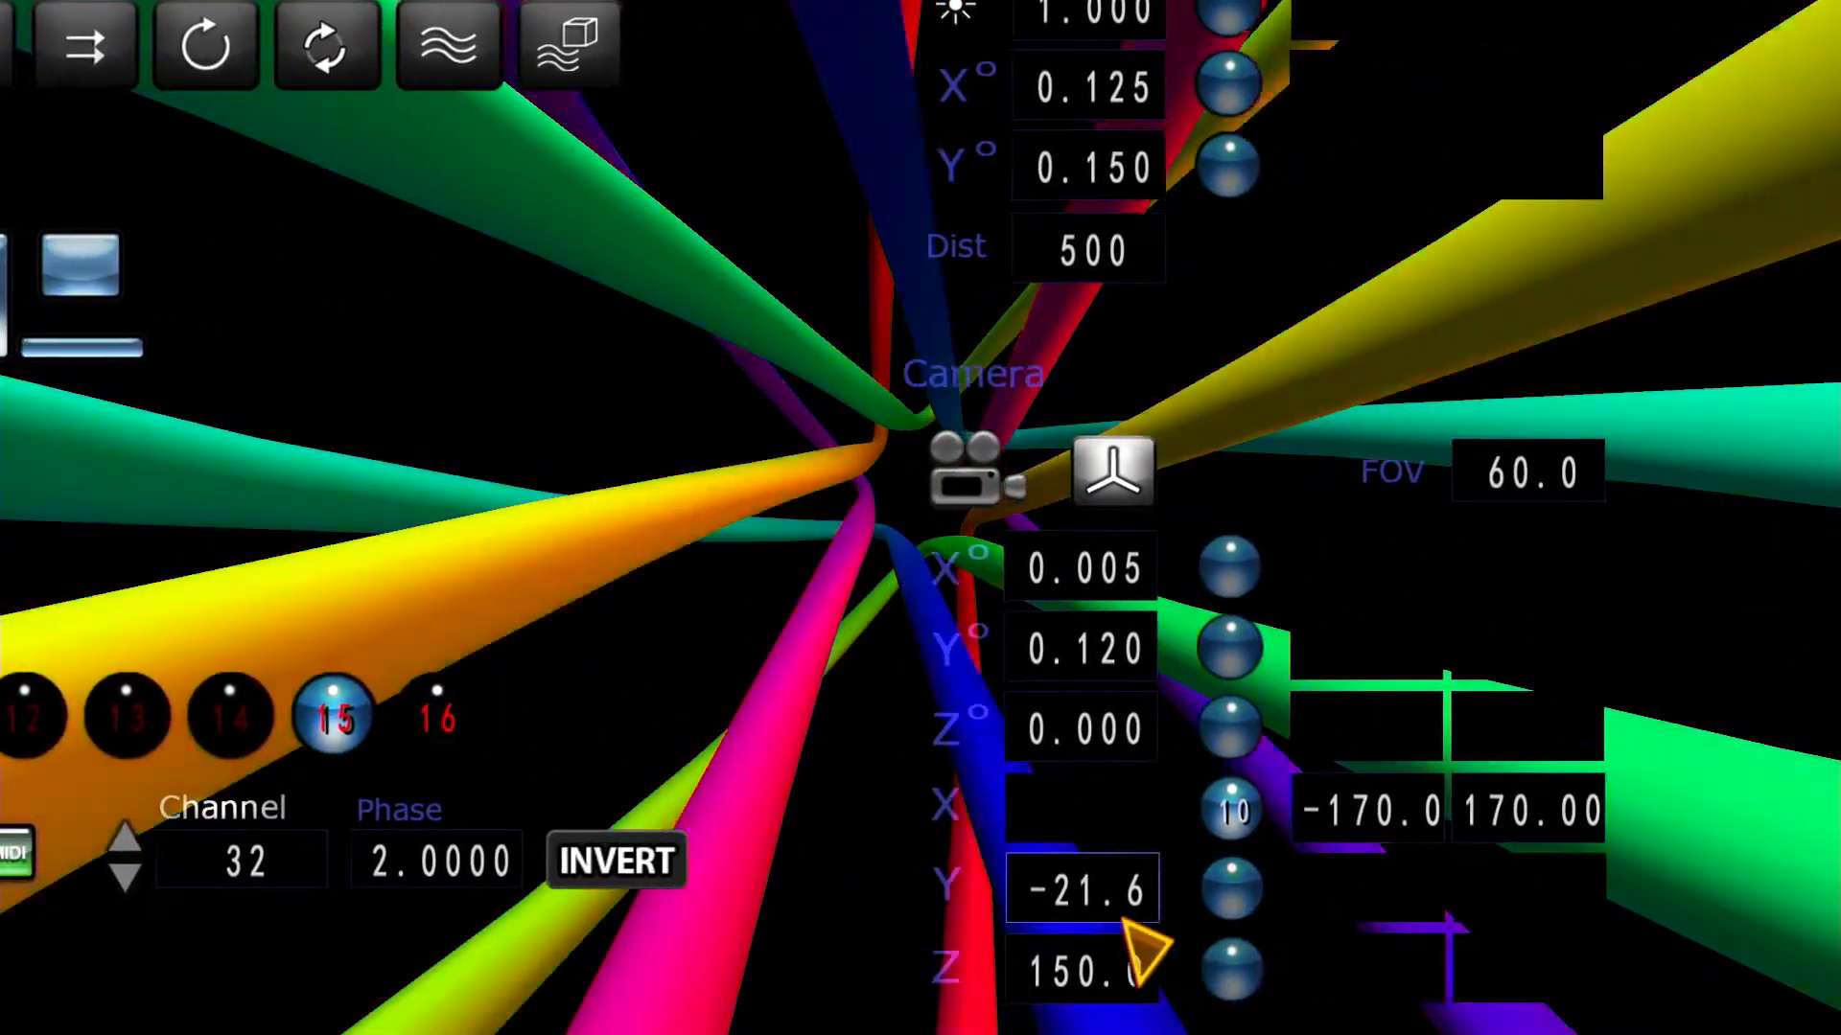
Step: Try out the camera's Y position between about 230 and -249 to find its usable limits
scroll(1119, 915, "up", 10)
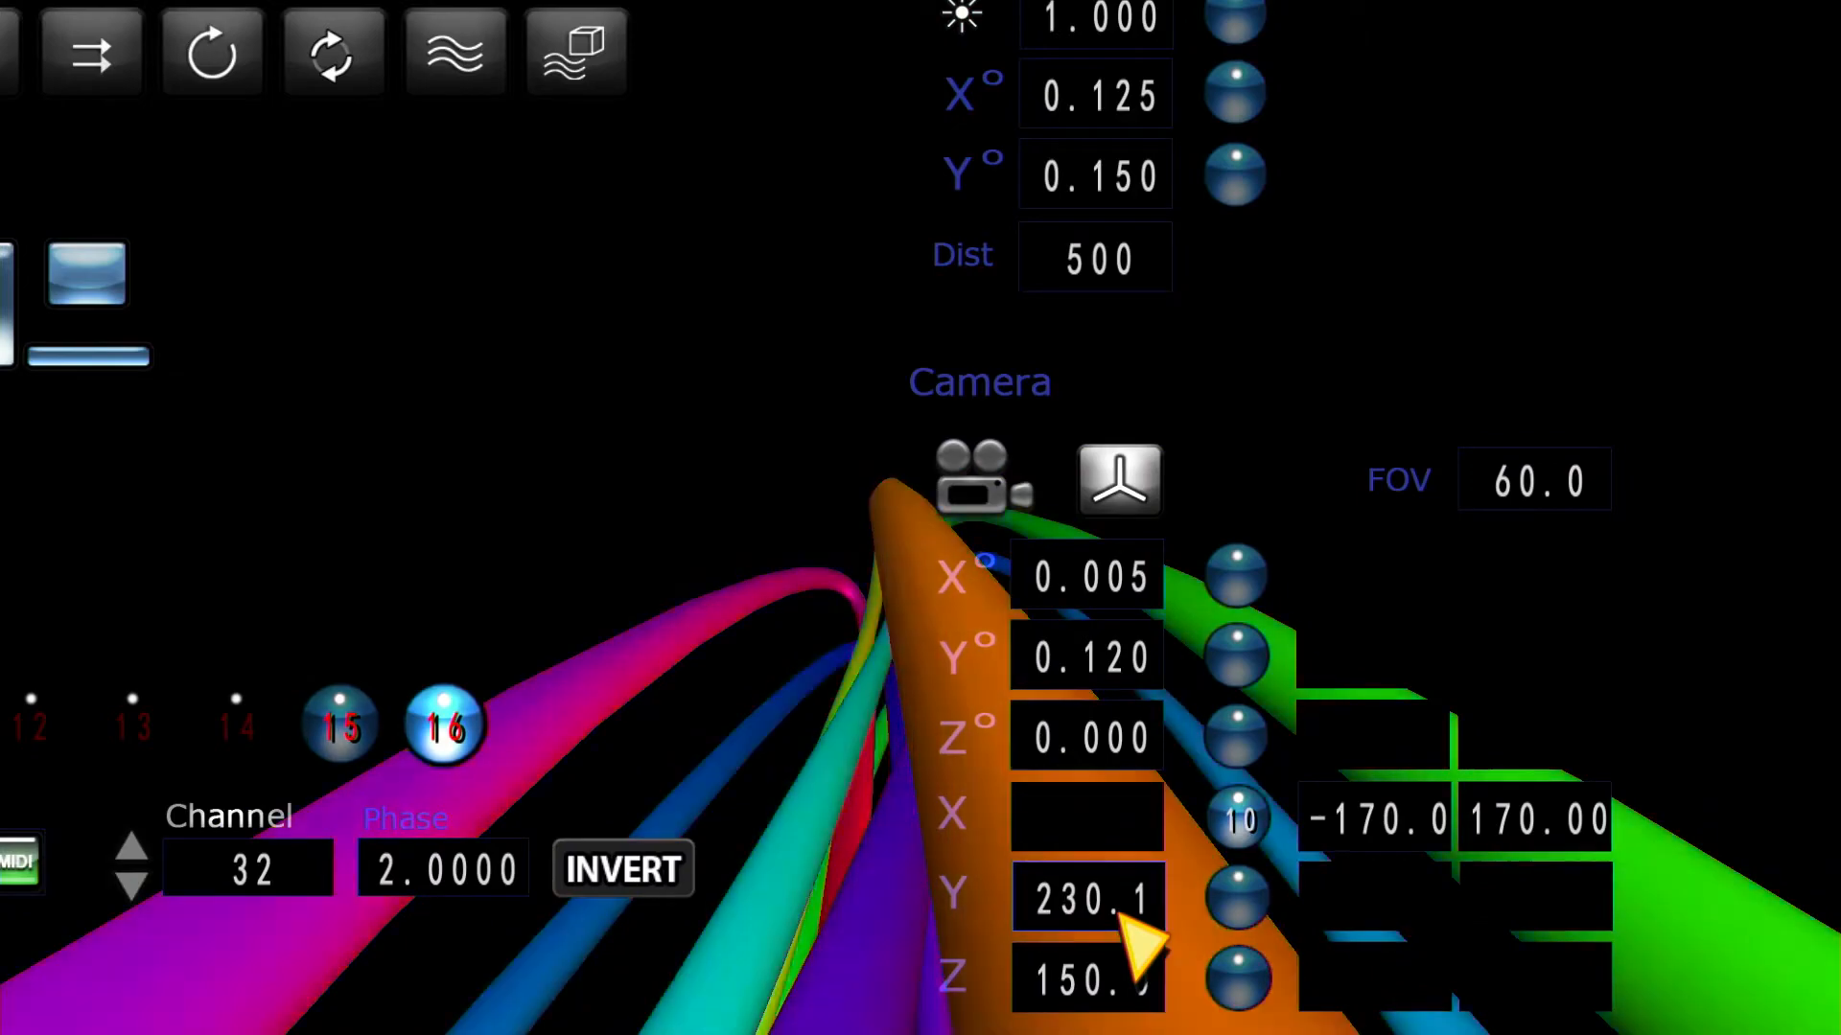
scroll(1120, 916, "down", 15)
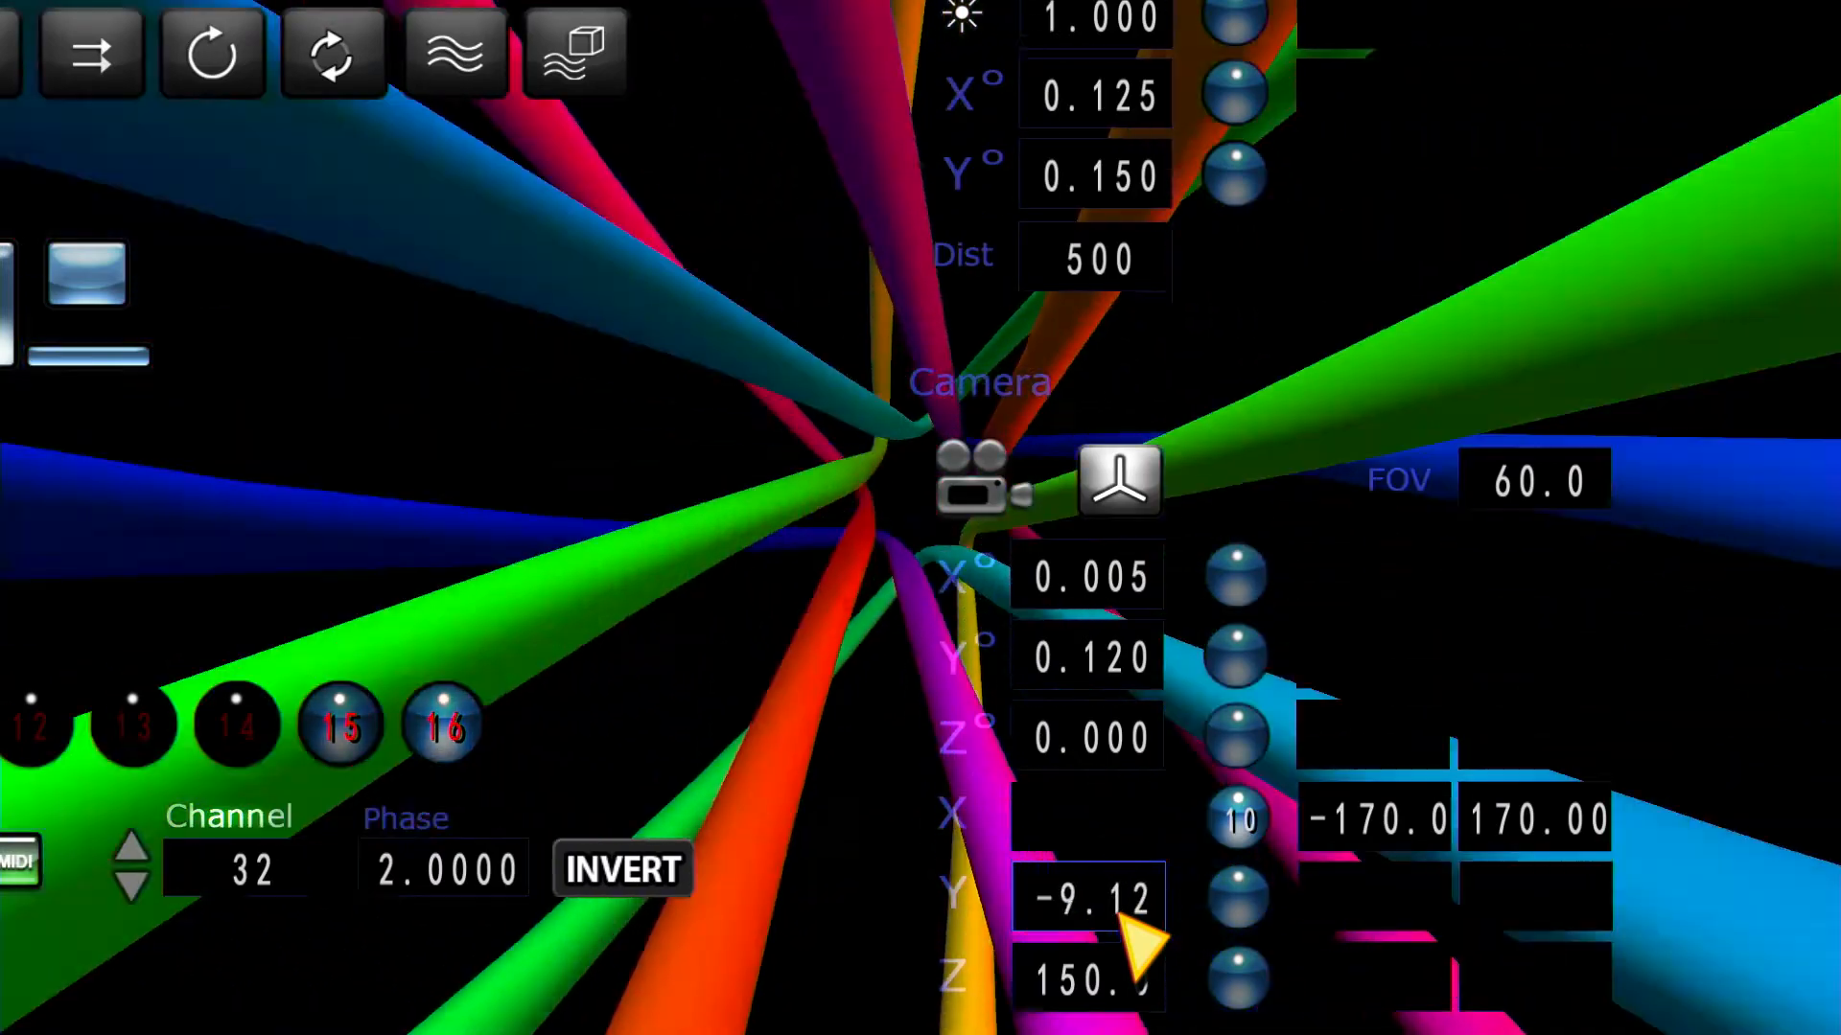
scroll(1120, 916, "down", 1)
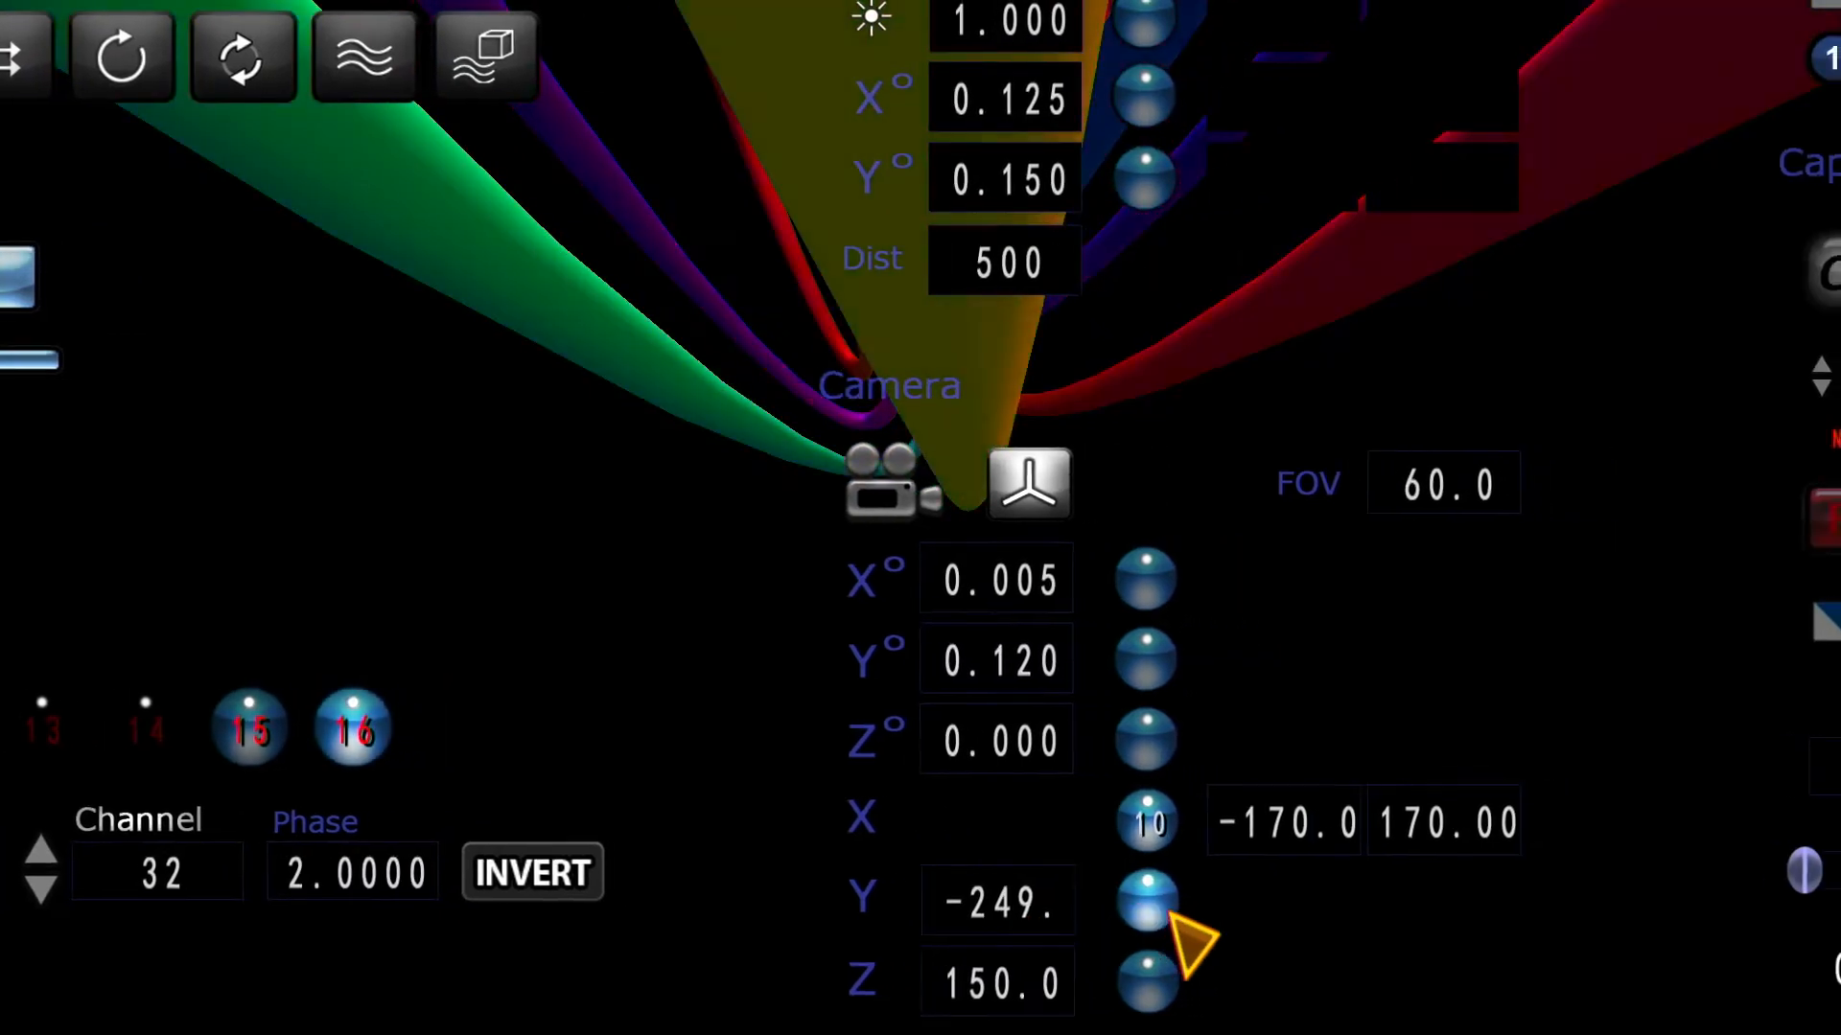
Step: Assign modulator 11 to the camera's Y position with a range from 230 to -150
left_click(1226, 901)
left_click(1220, 906)
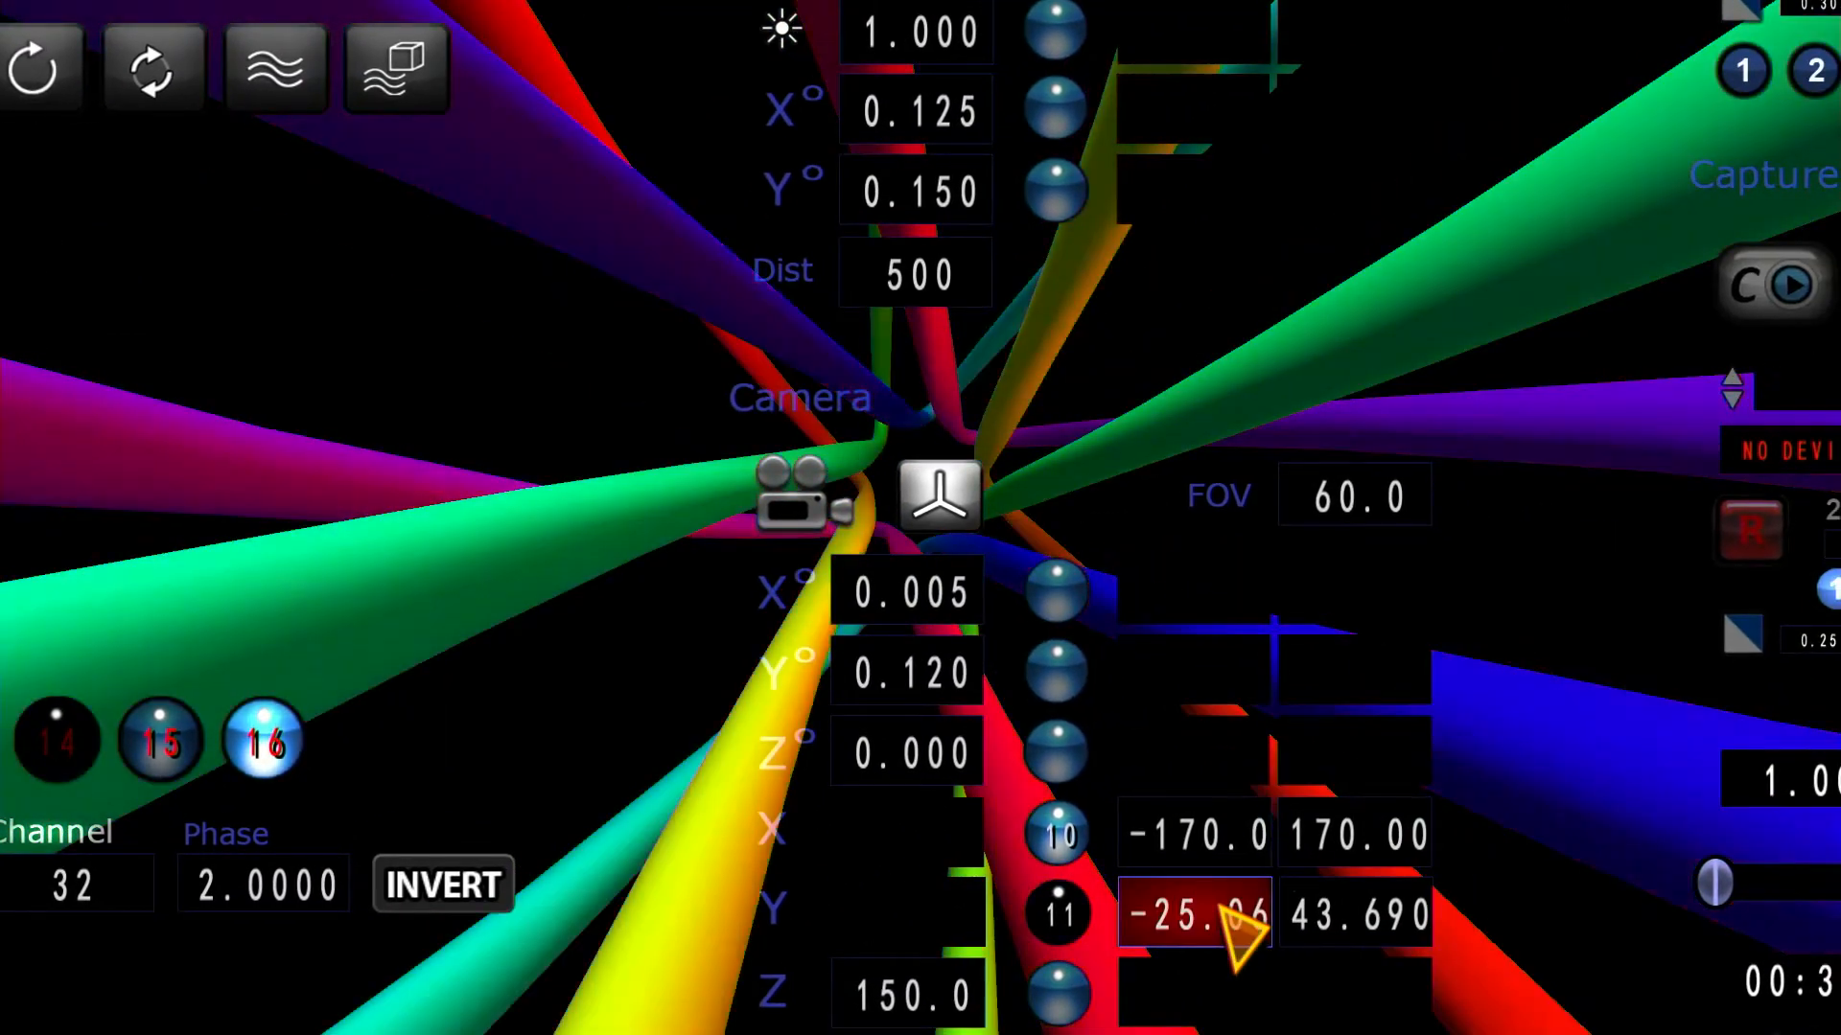
type("230")
key("Return")
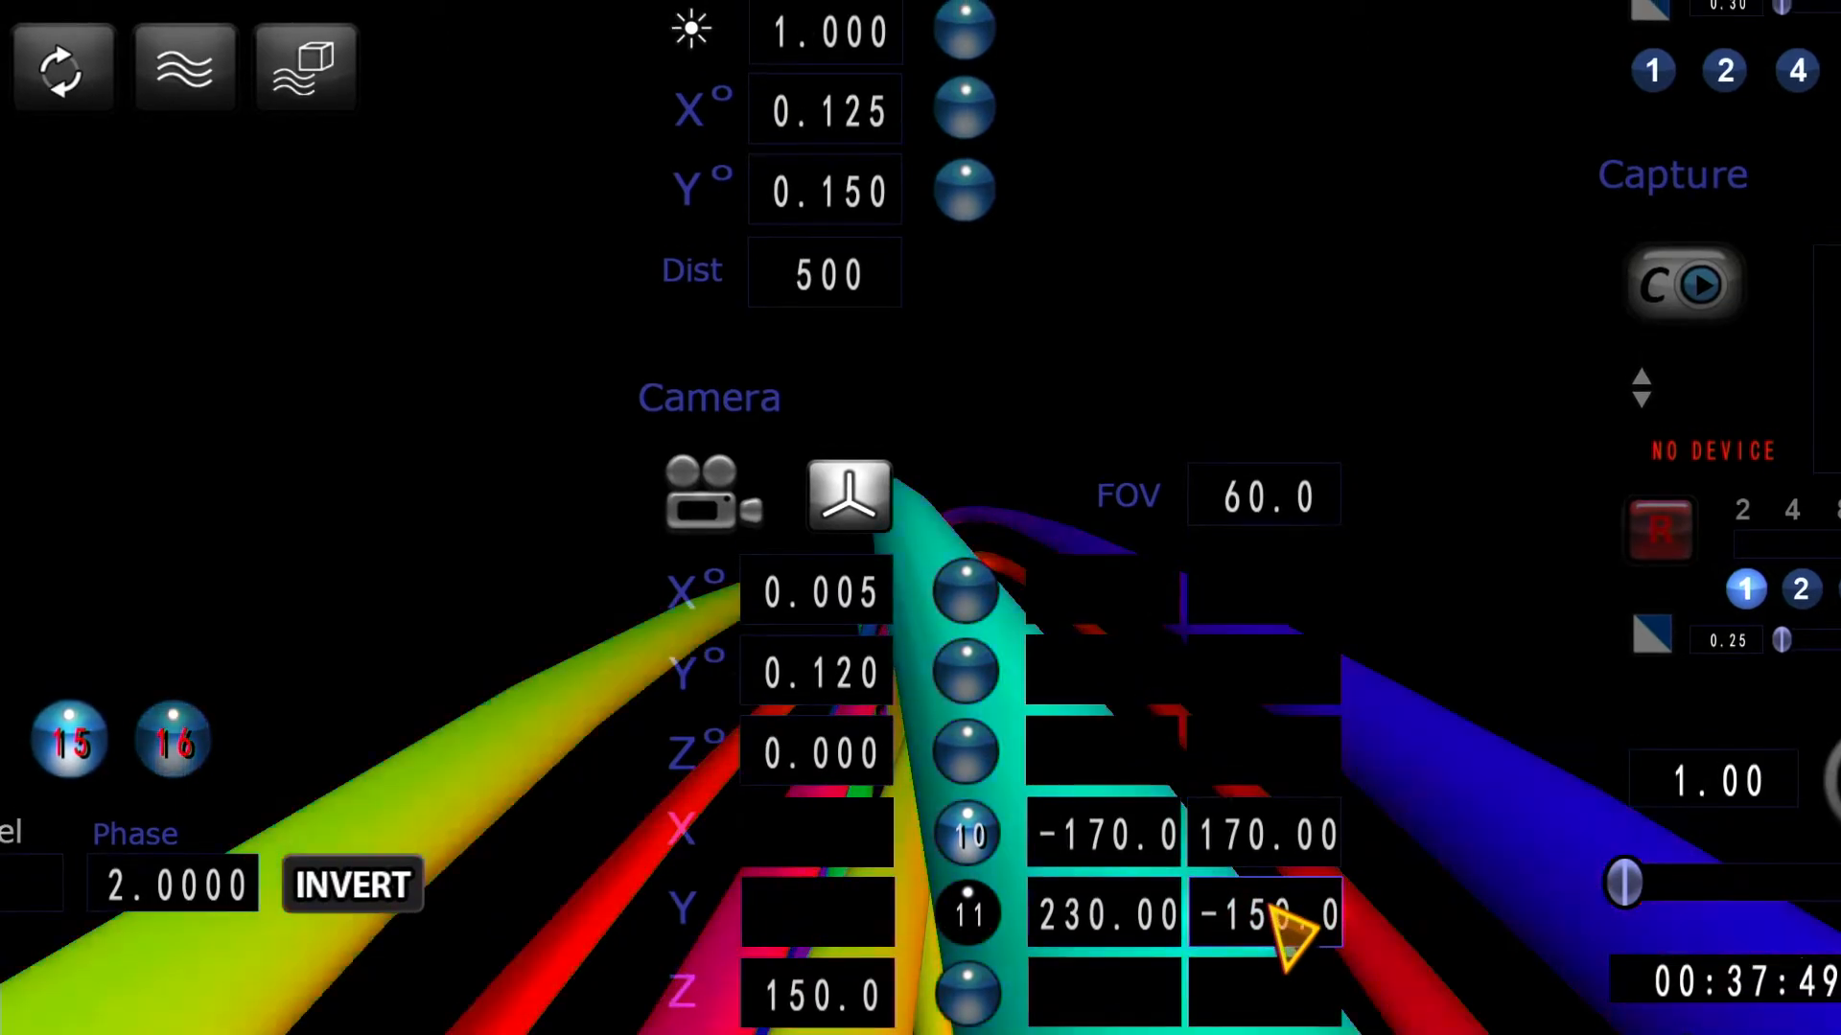
Step: Change the camera Y position's modulation range to start at about -229.2 and end at about 211.43
left_click(1112, 902)
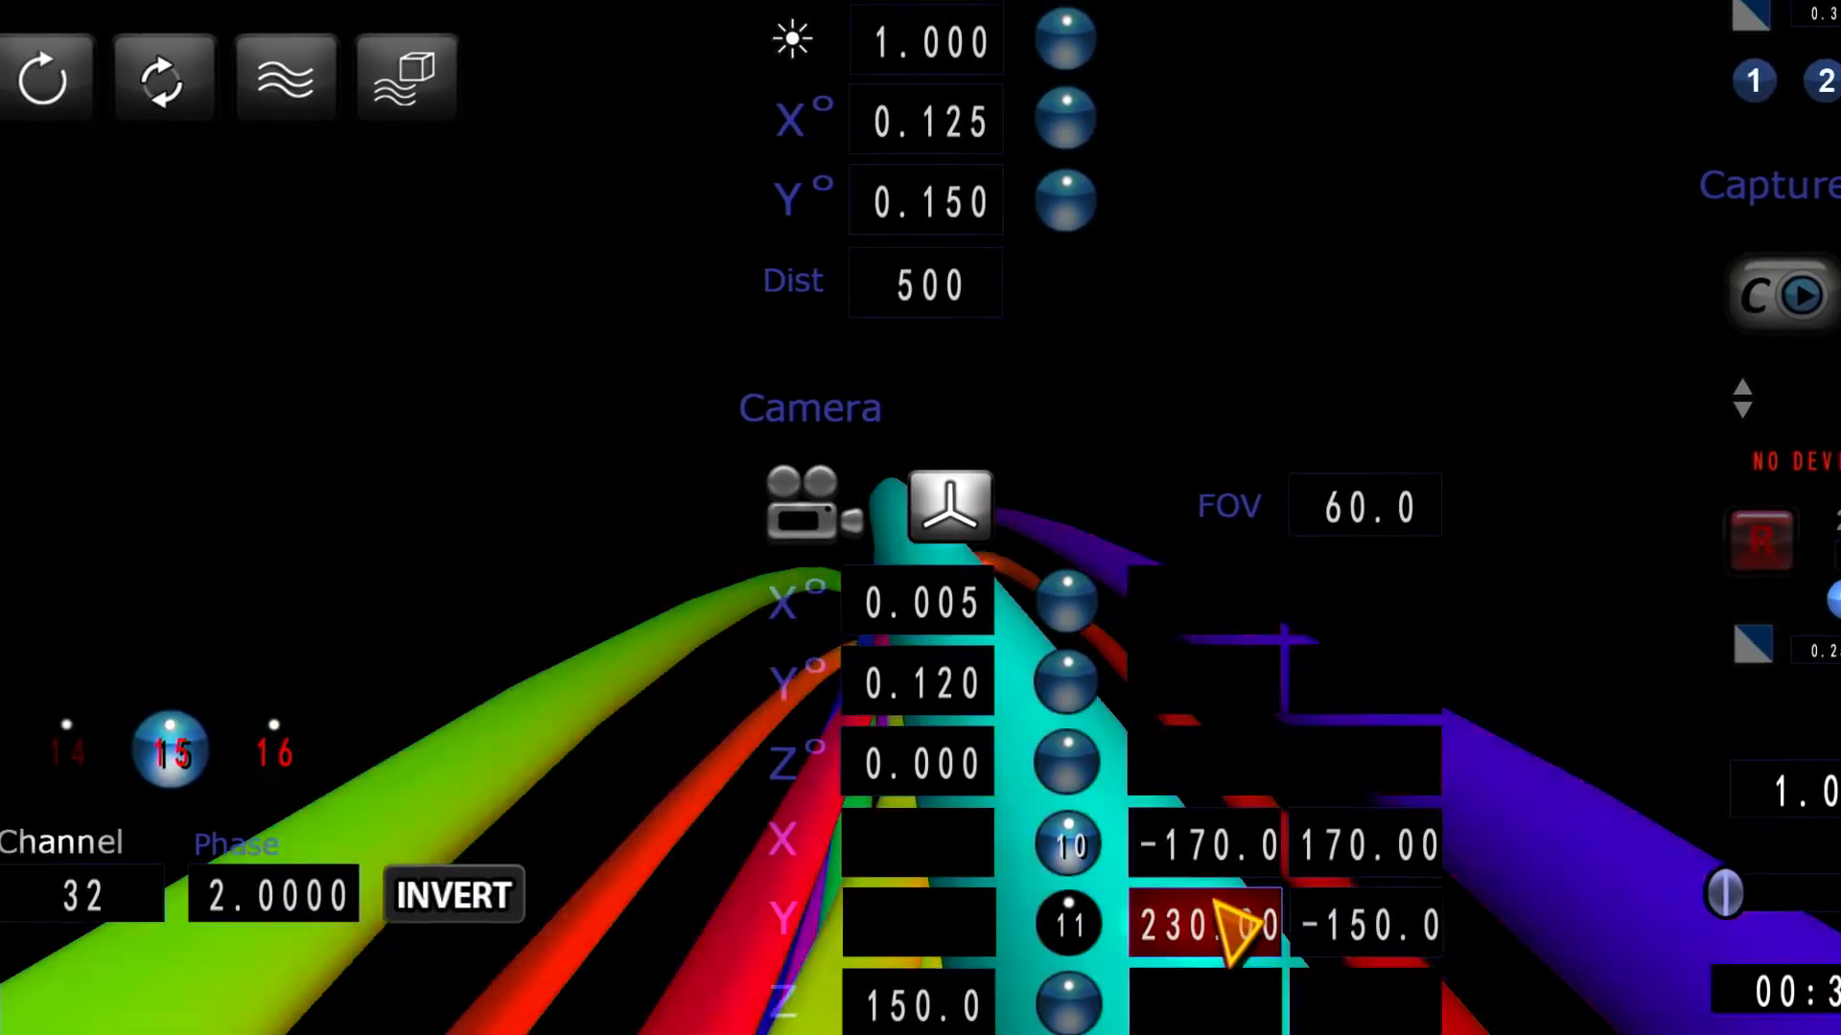
type("-150")
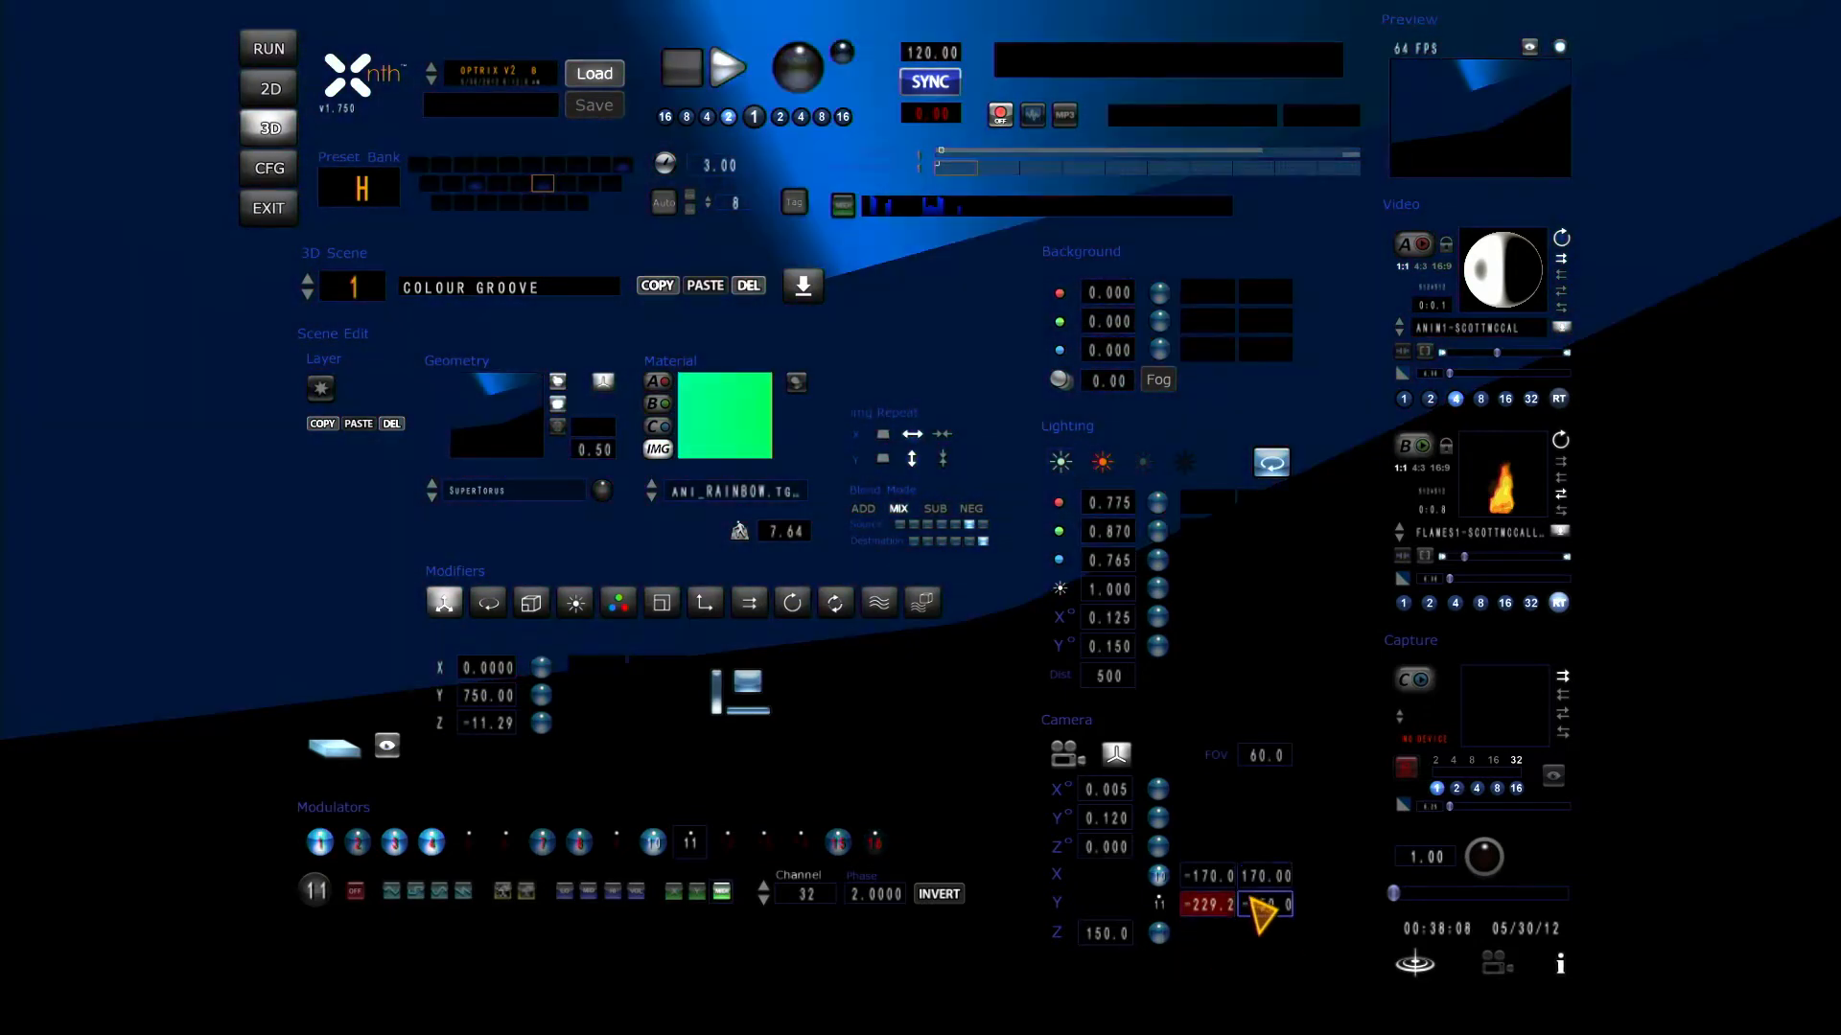
left_click(1264, 904)
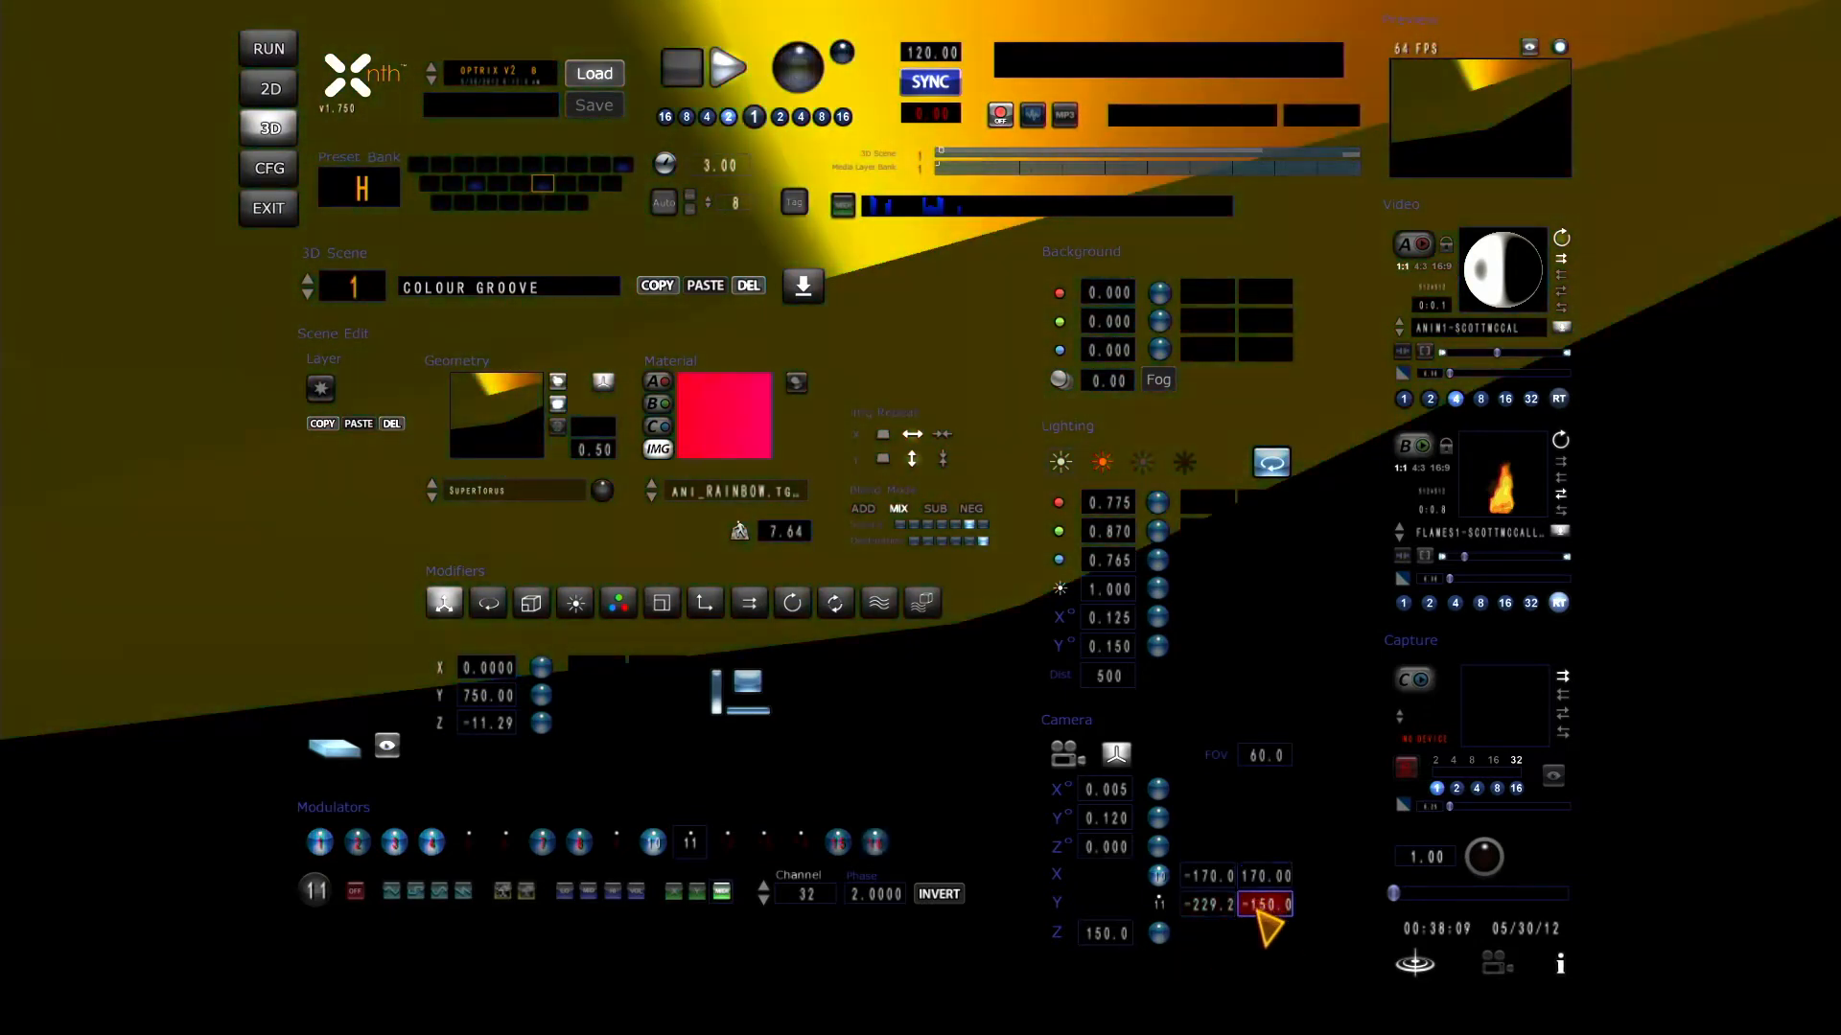
type("150")
key("Return")
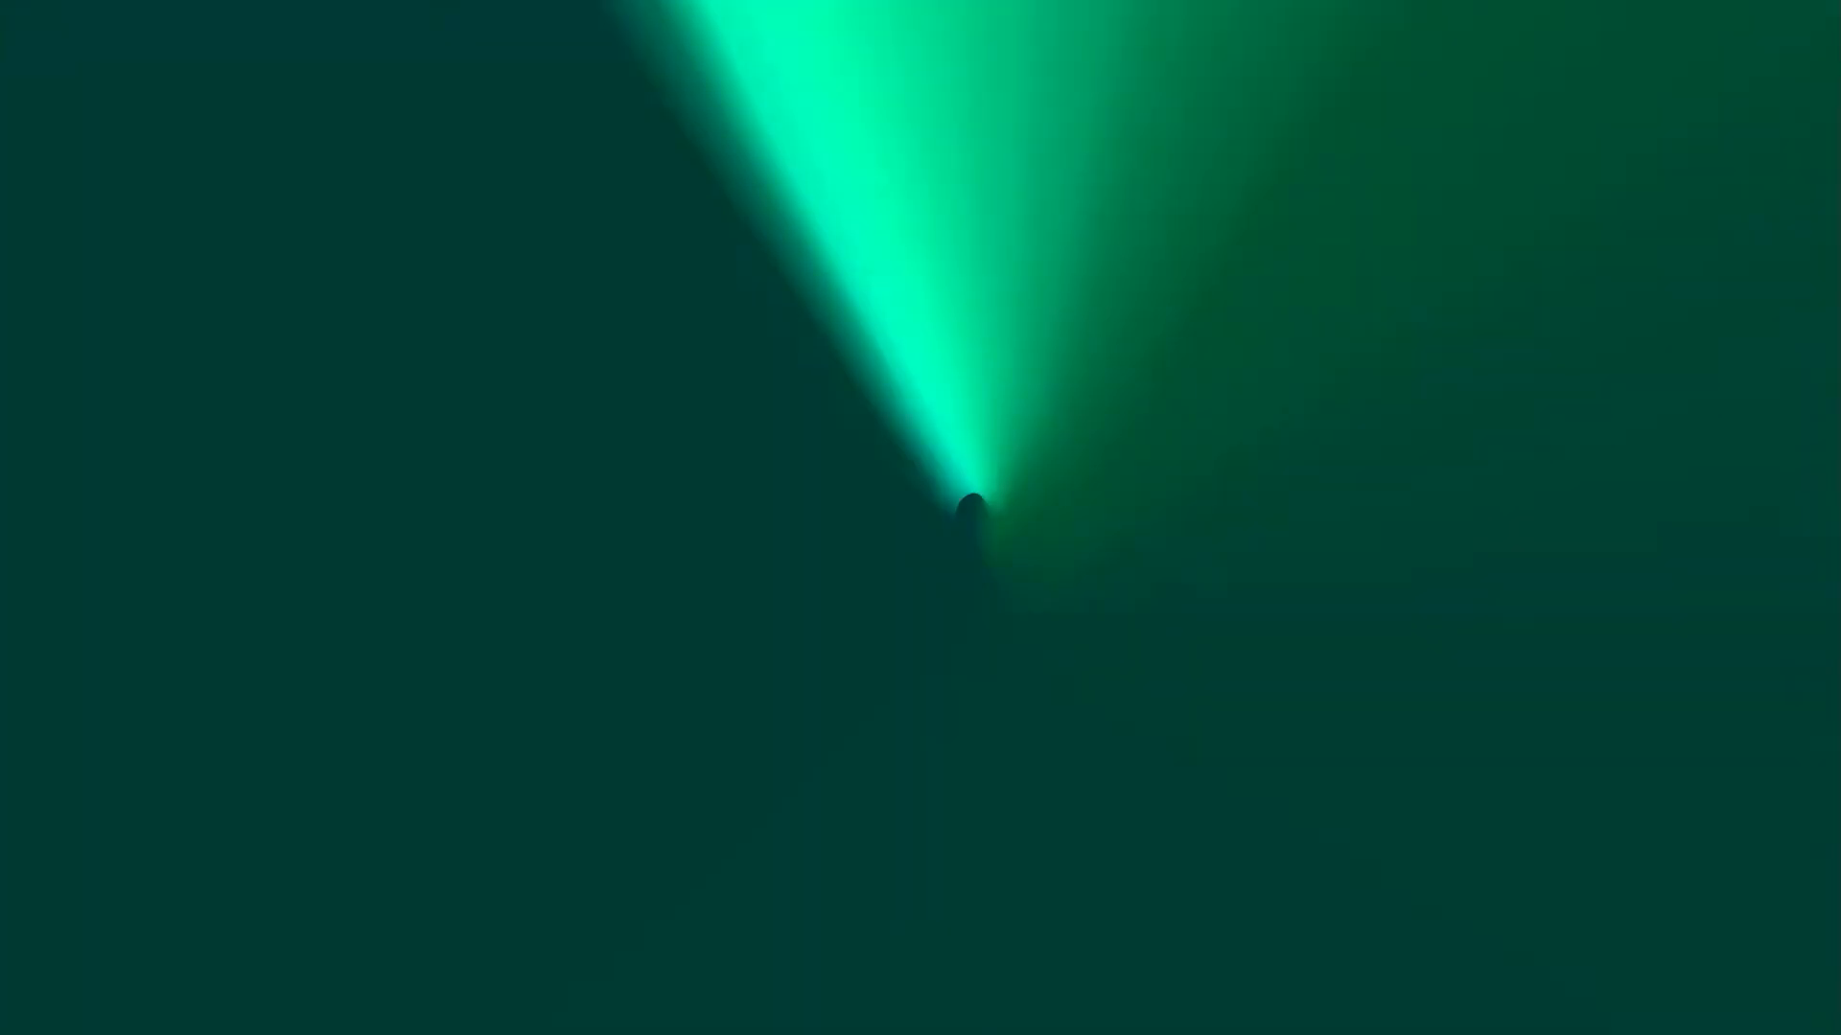
Step: Remove modulator 11 from the camera's Y position and reset the camera's X and Y positions to 0
key("Escape")
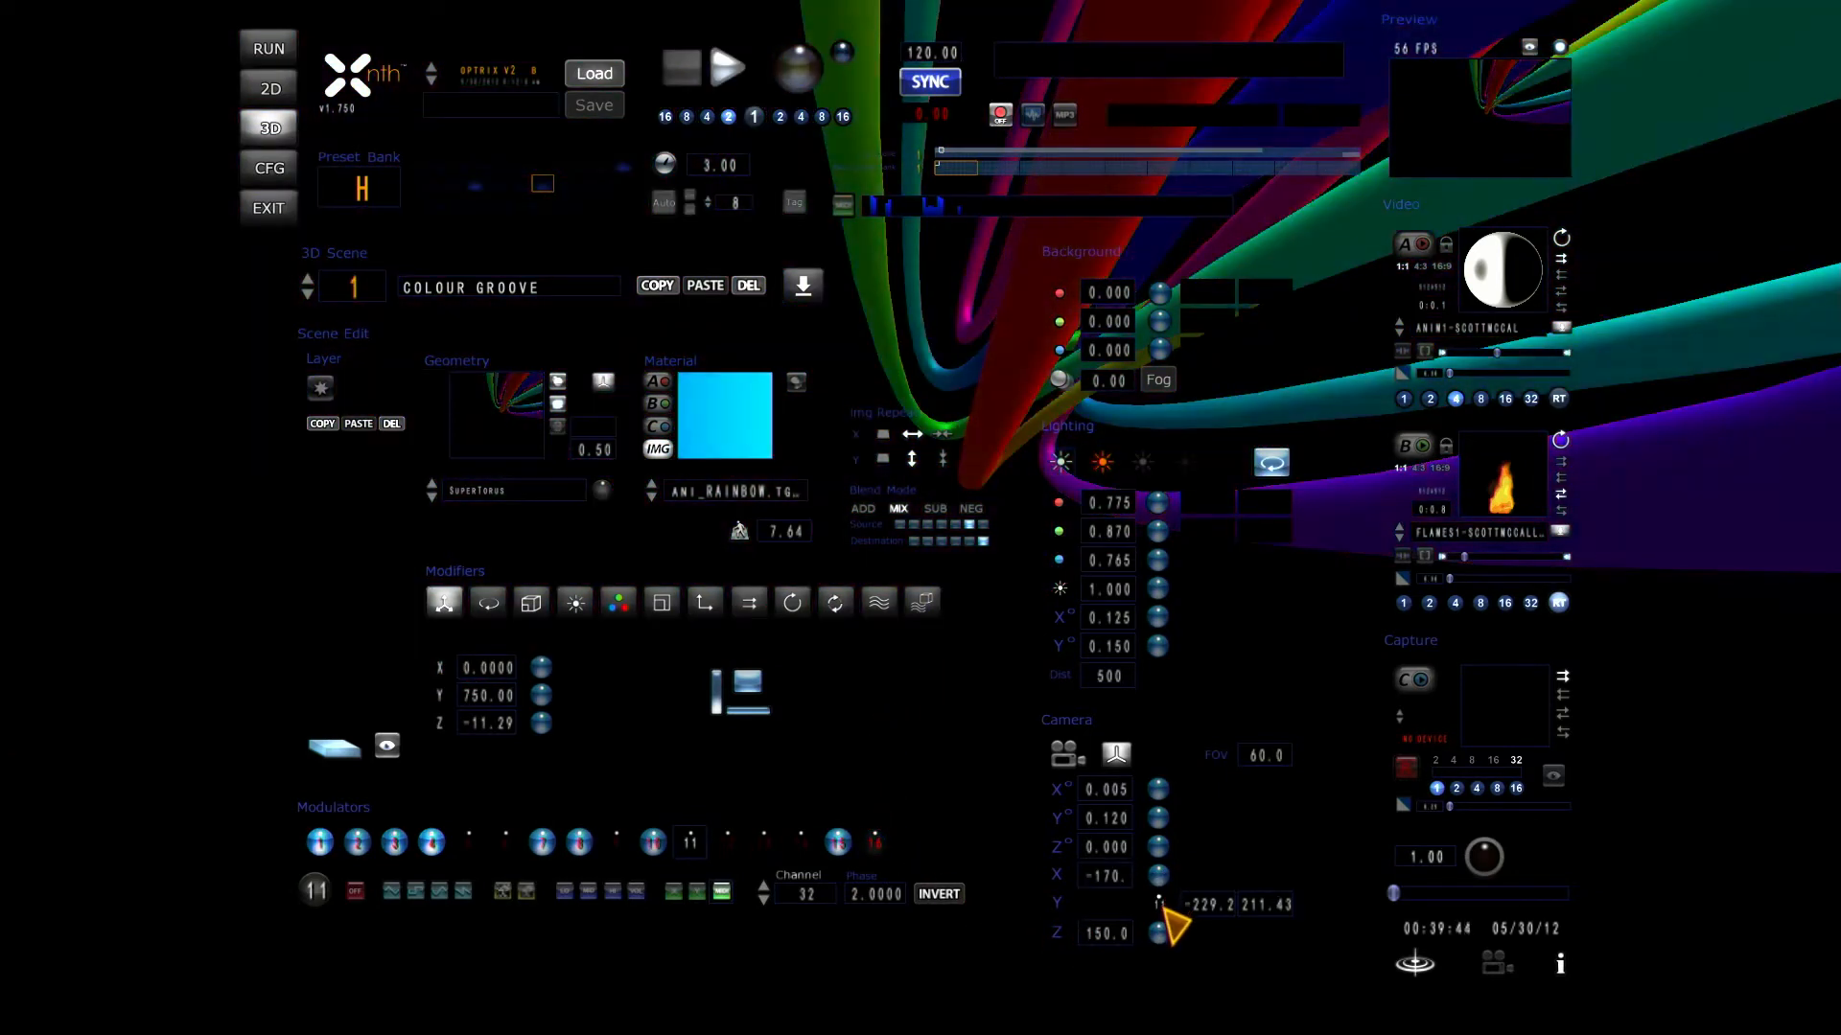
left_click(1163, 910)
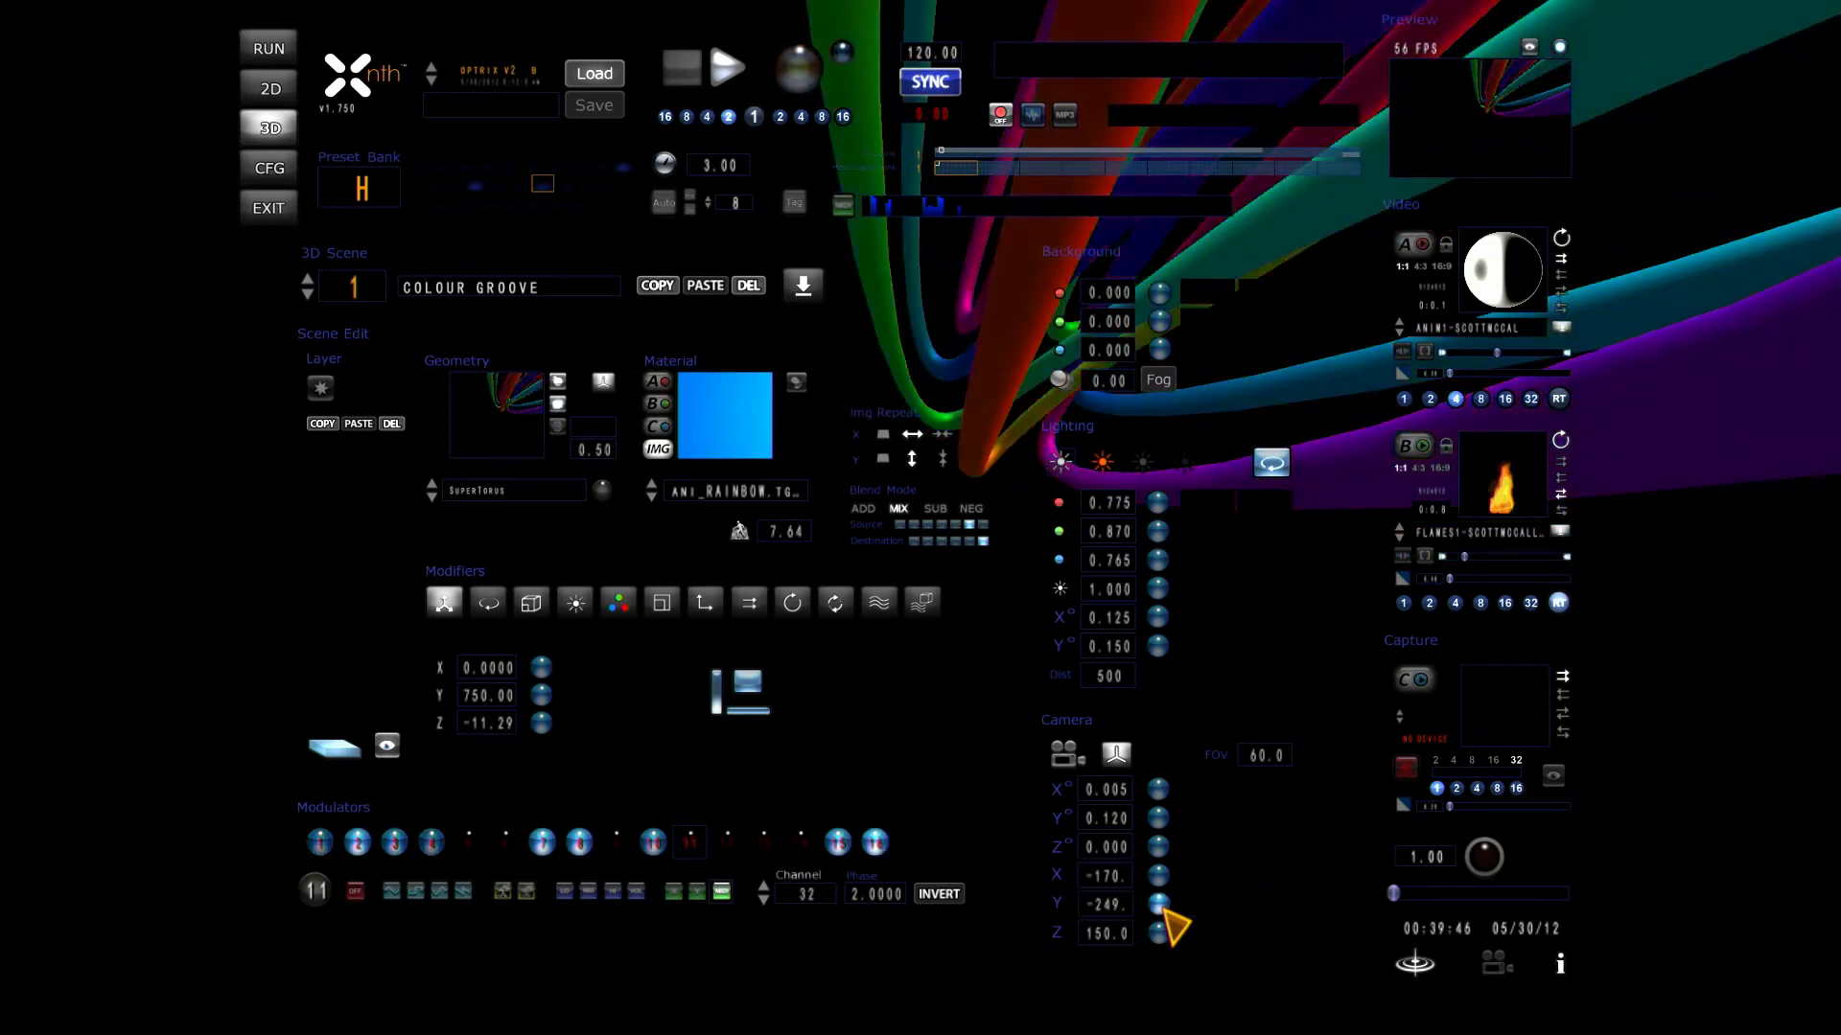
left_click(1126, 905)
type("0.")
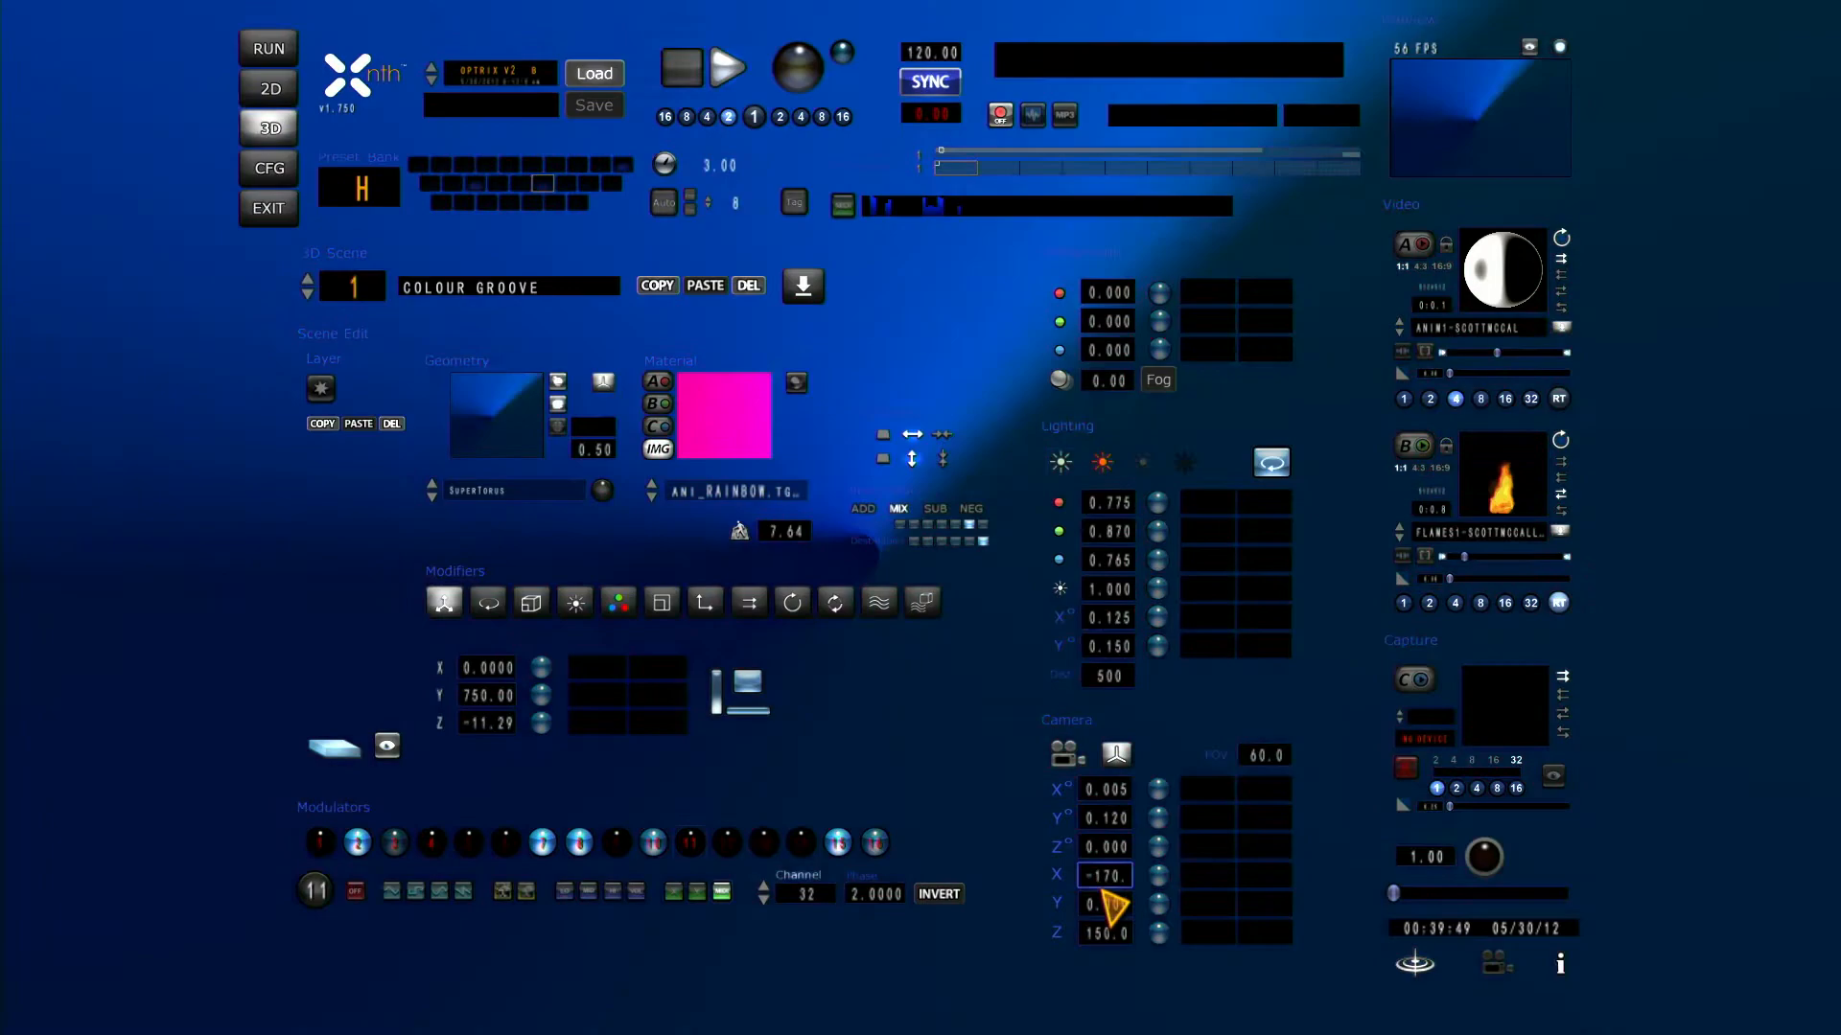
left_click(1096, 876)
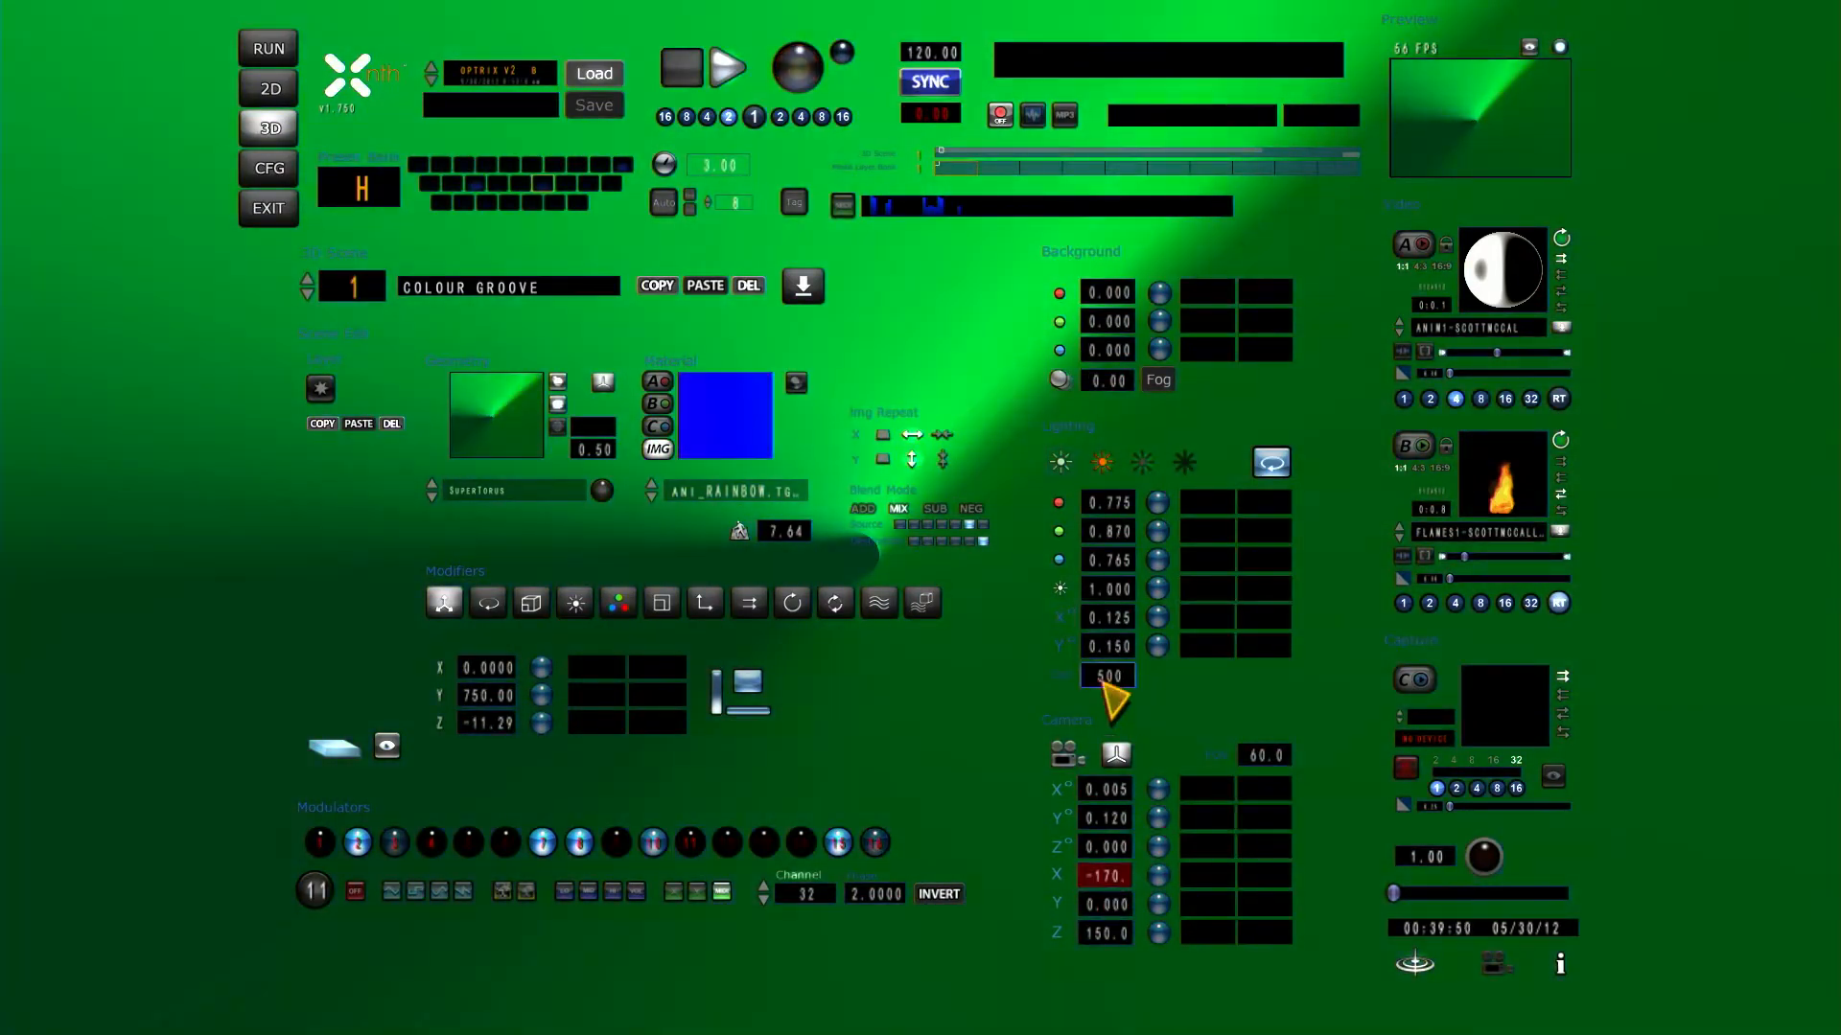
type("0")
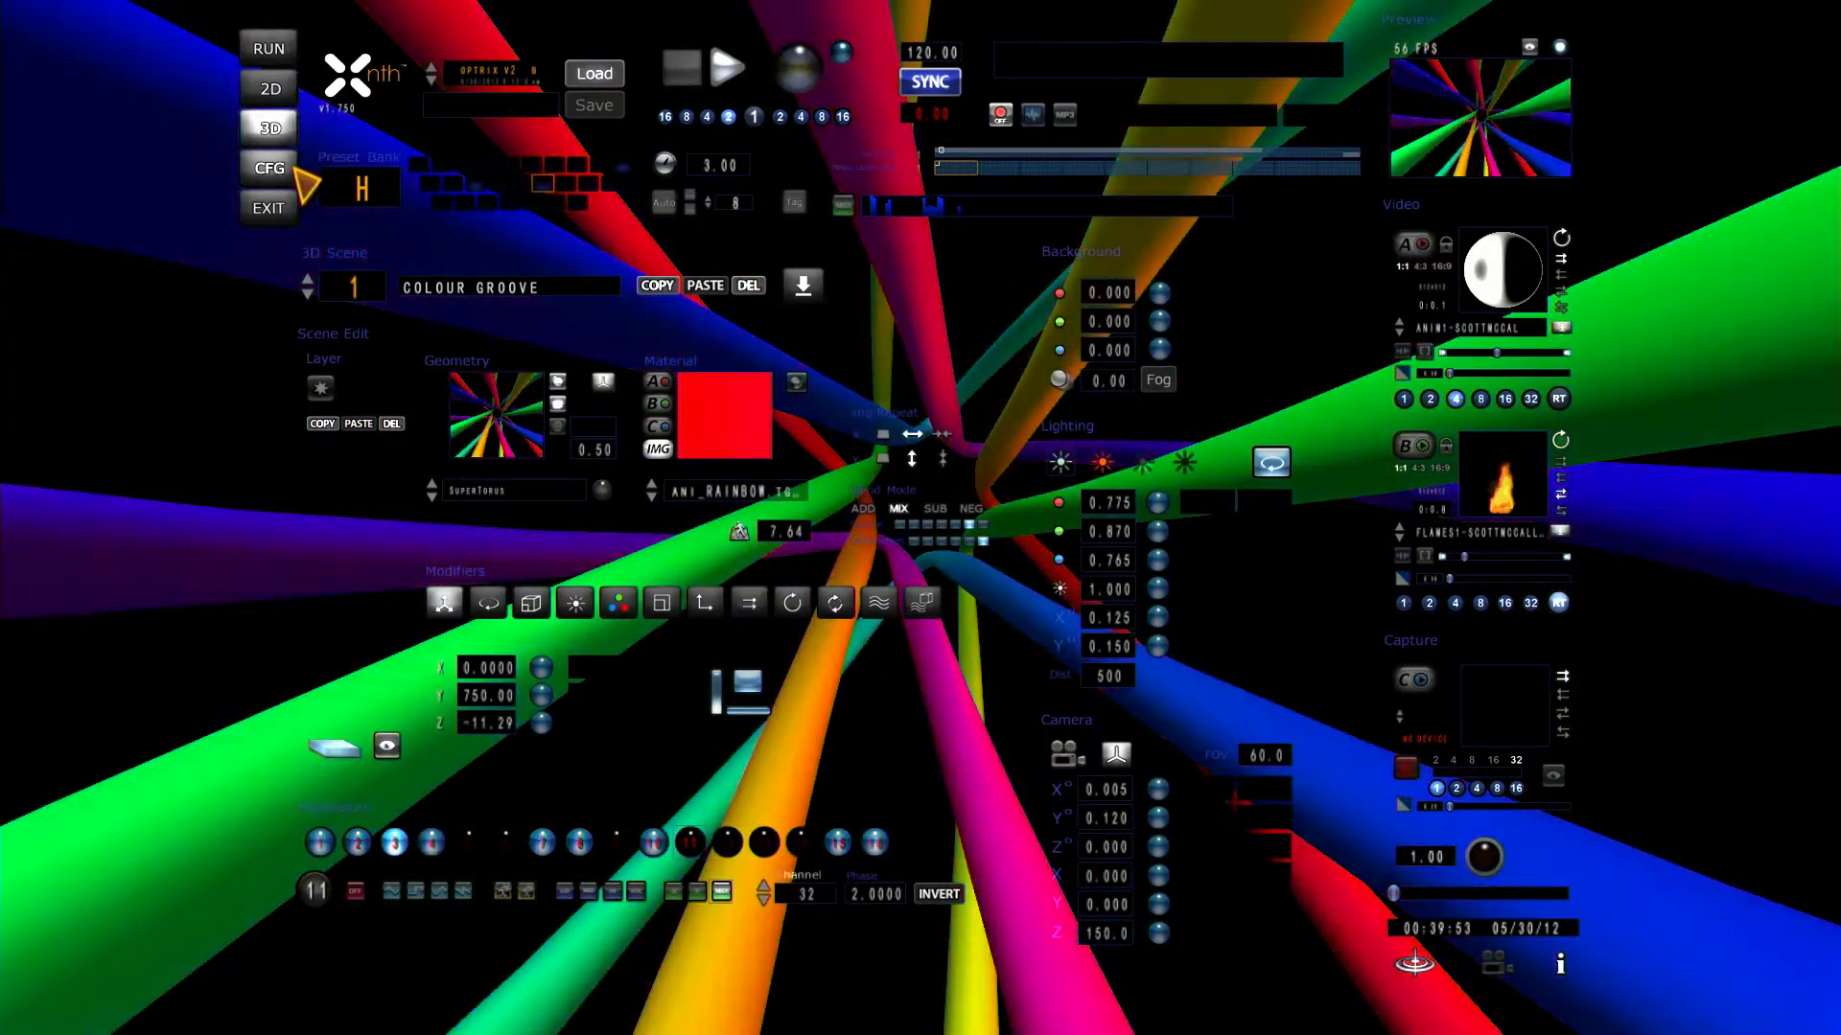
Step: Set the GUI color's opacity value to 75 in the configuration and return to the 3D scene settings
left_click(272, 169)
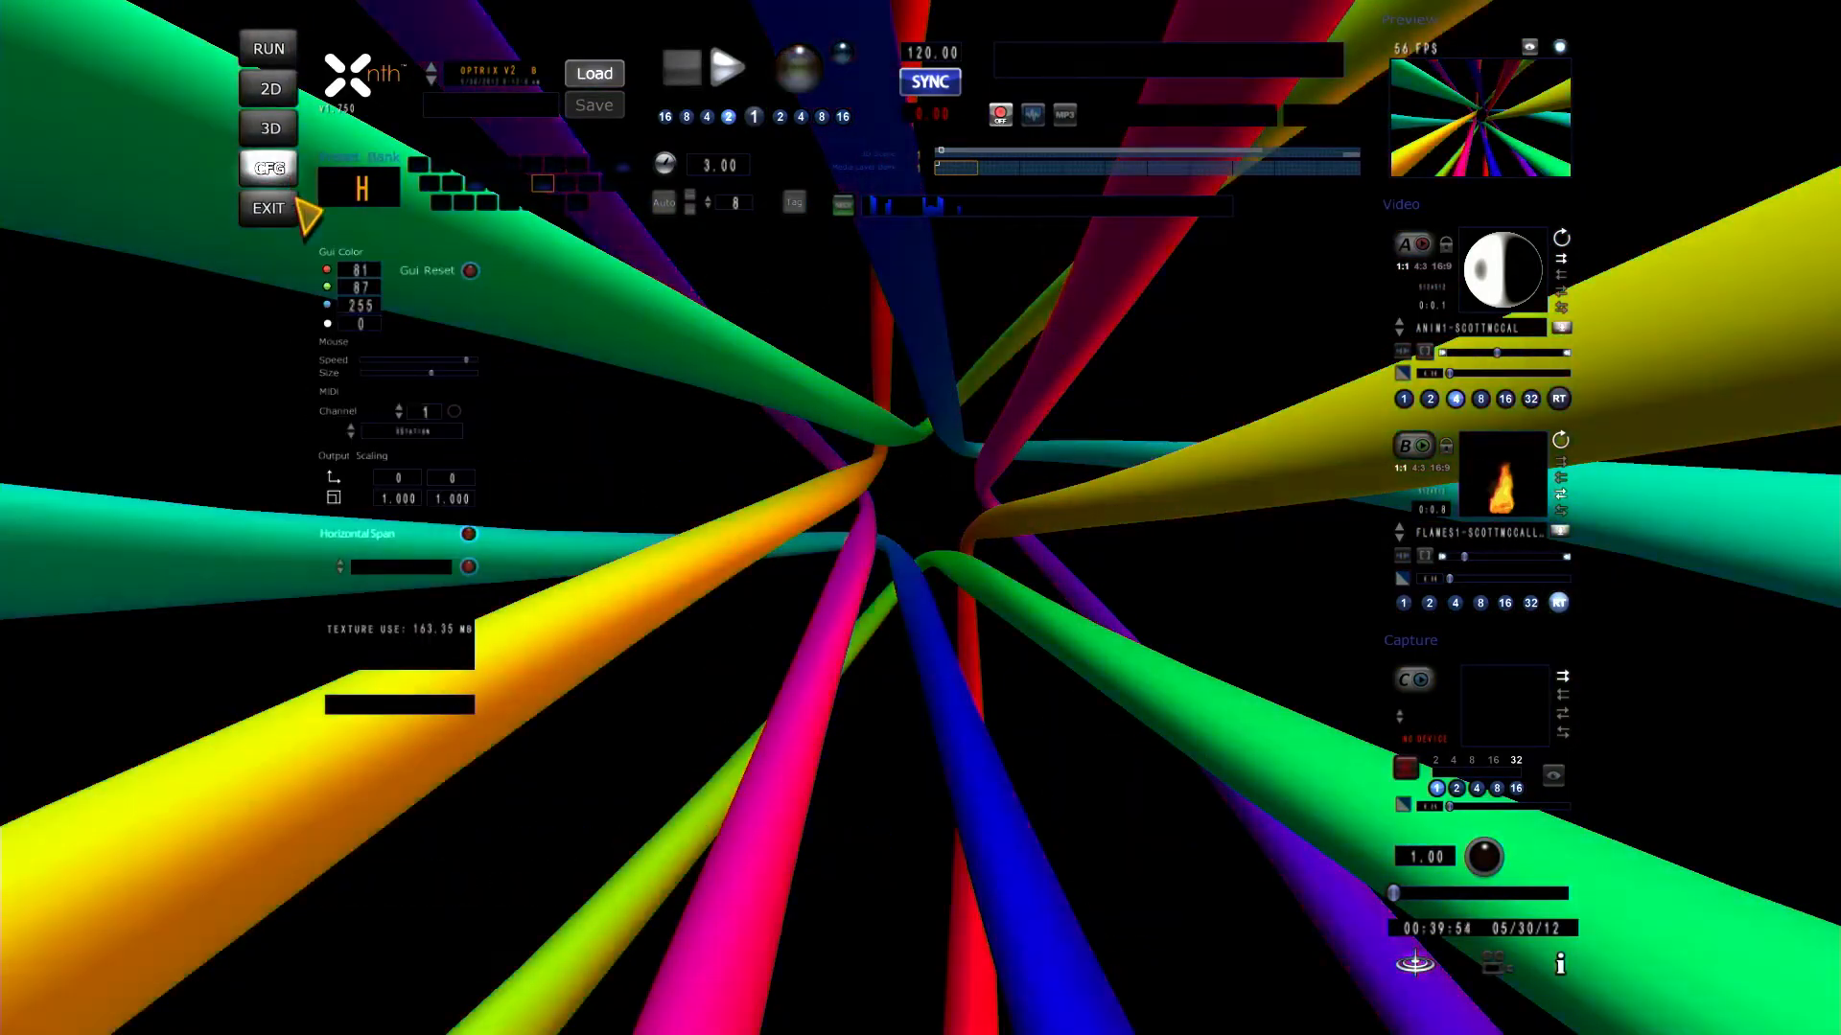
left_click_drag(354, 325, 354, 325)
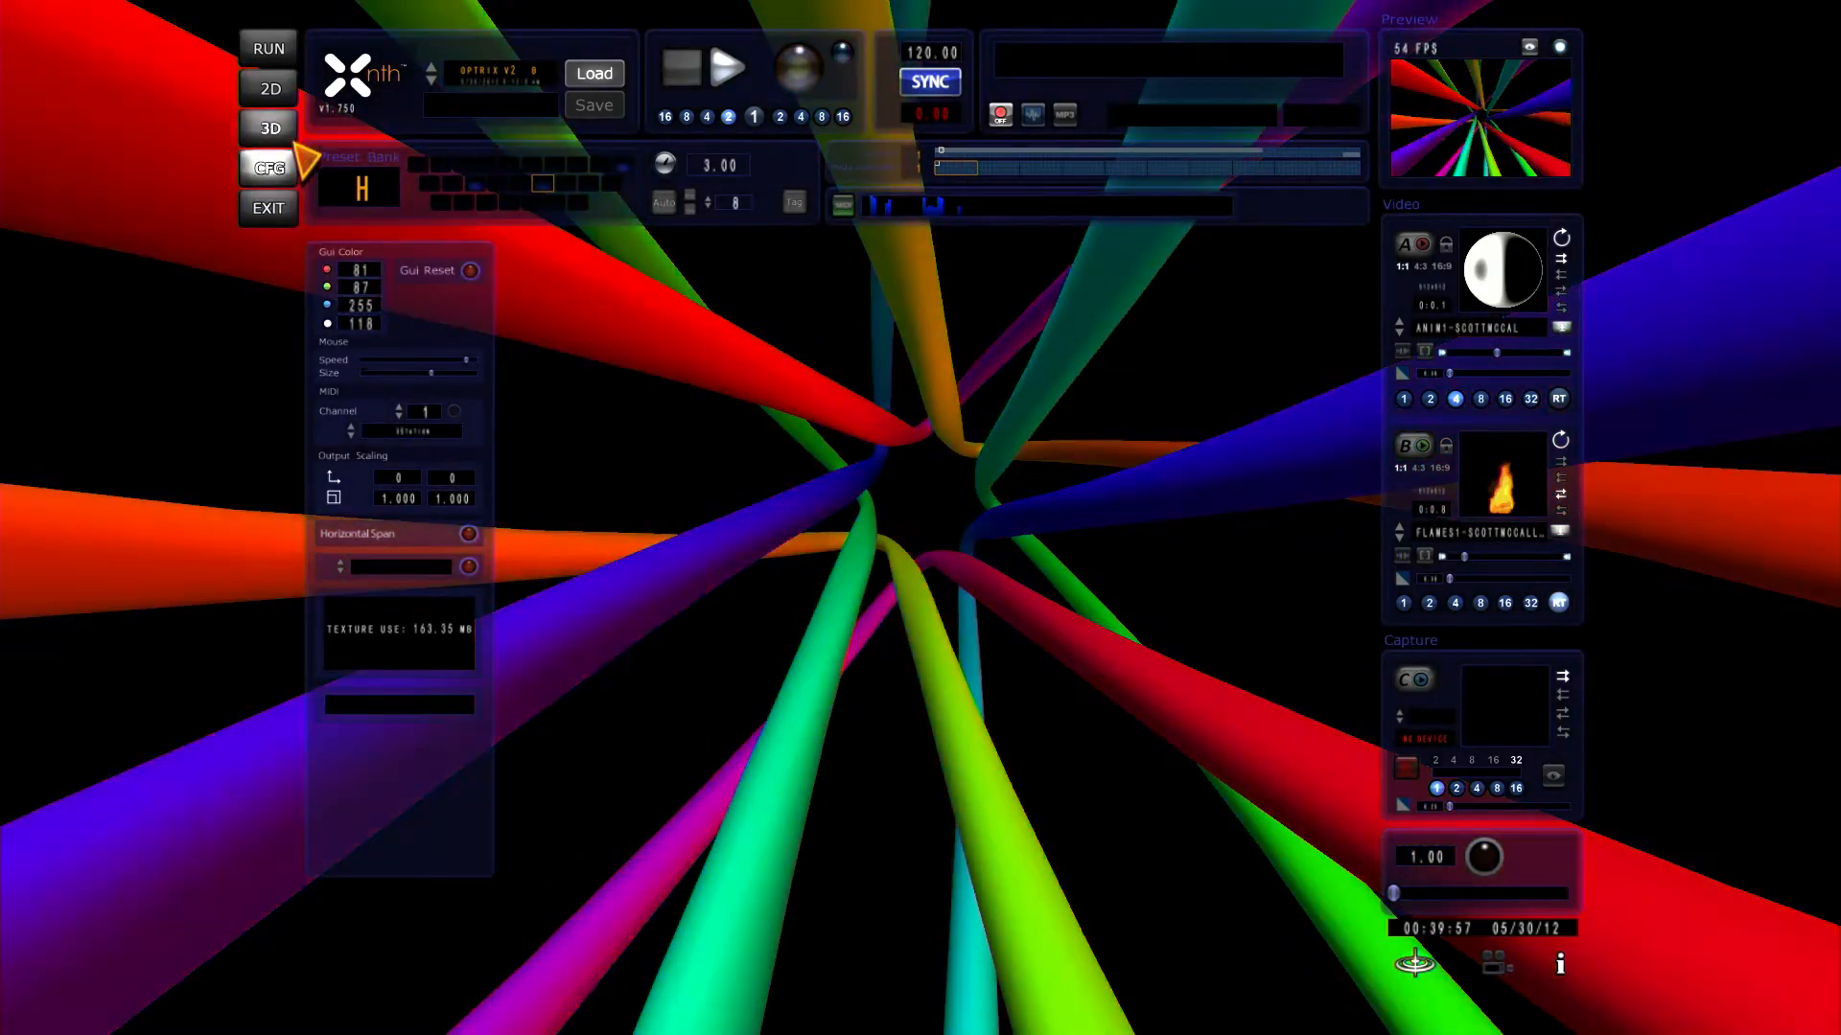
left_click(270, 128)
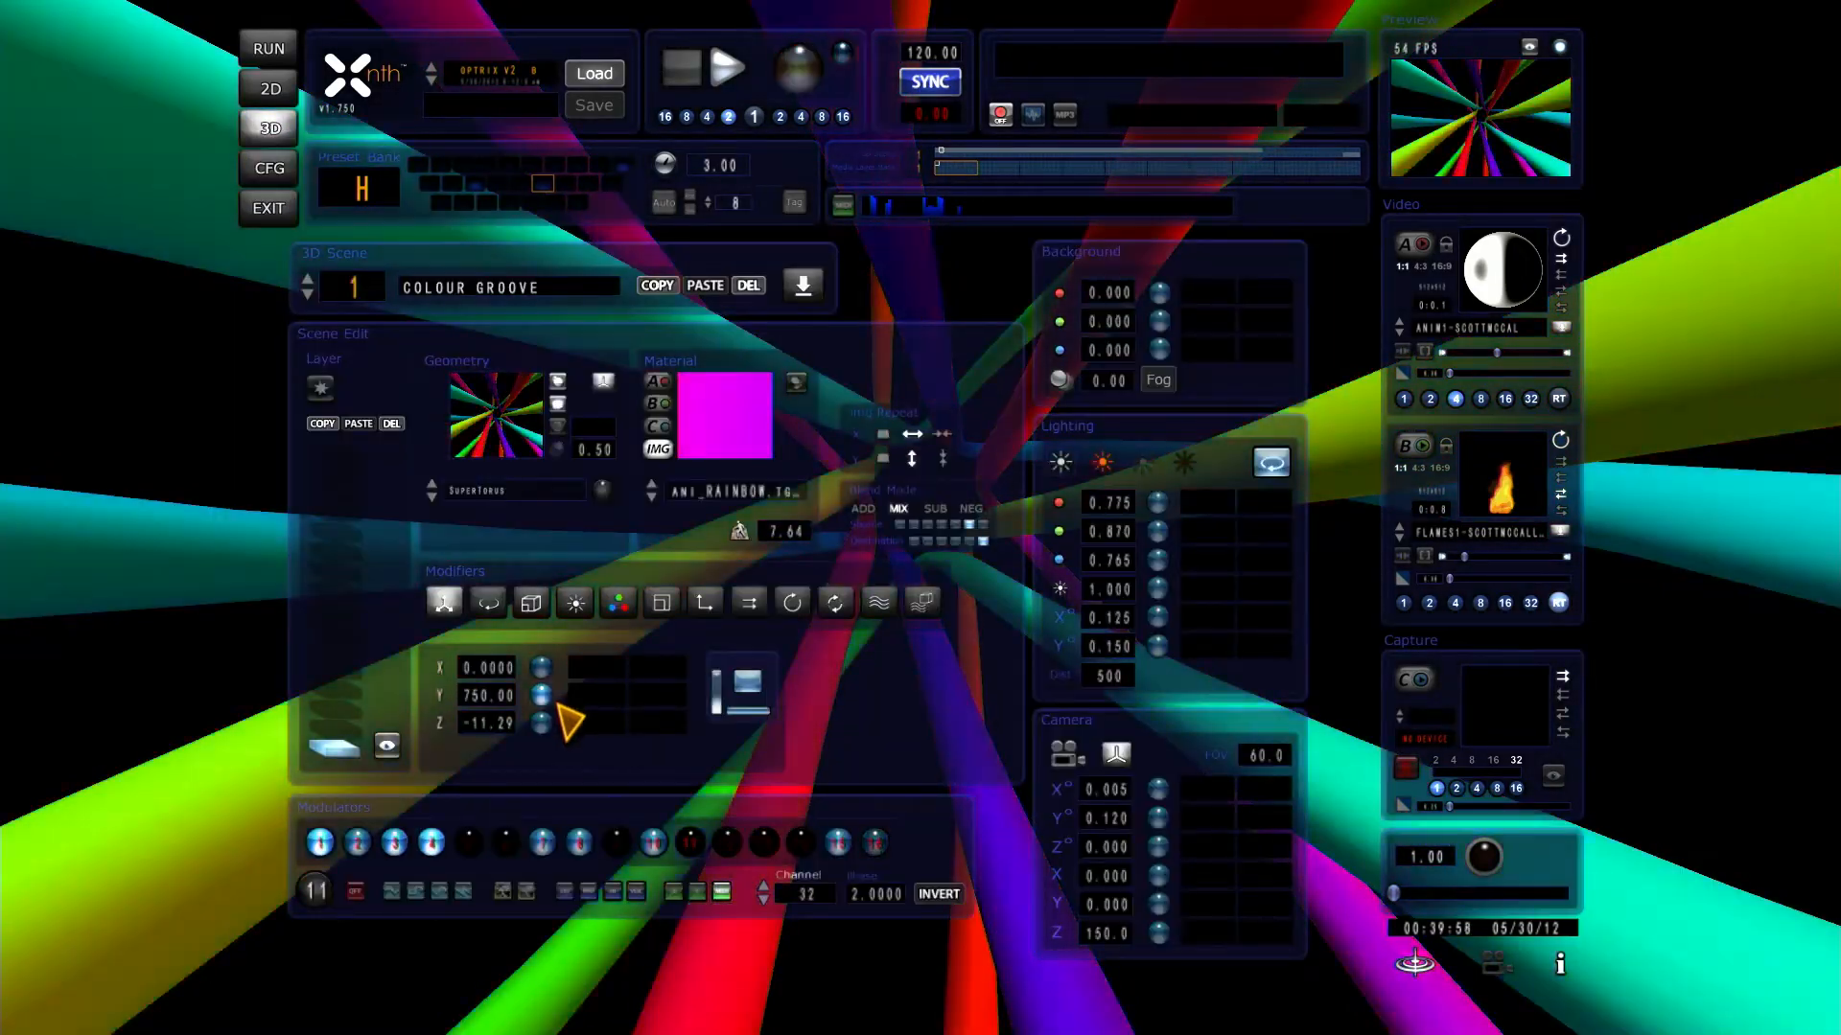
Step: Set the Z value of the layer's rotation modifier to 0.9150
left_click(488, 602)
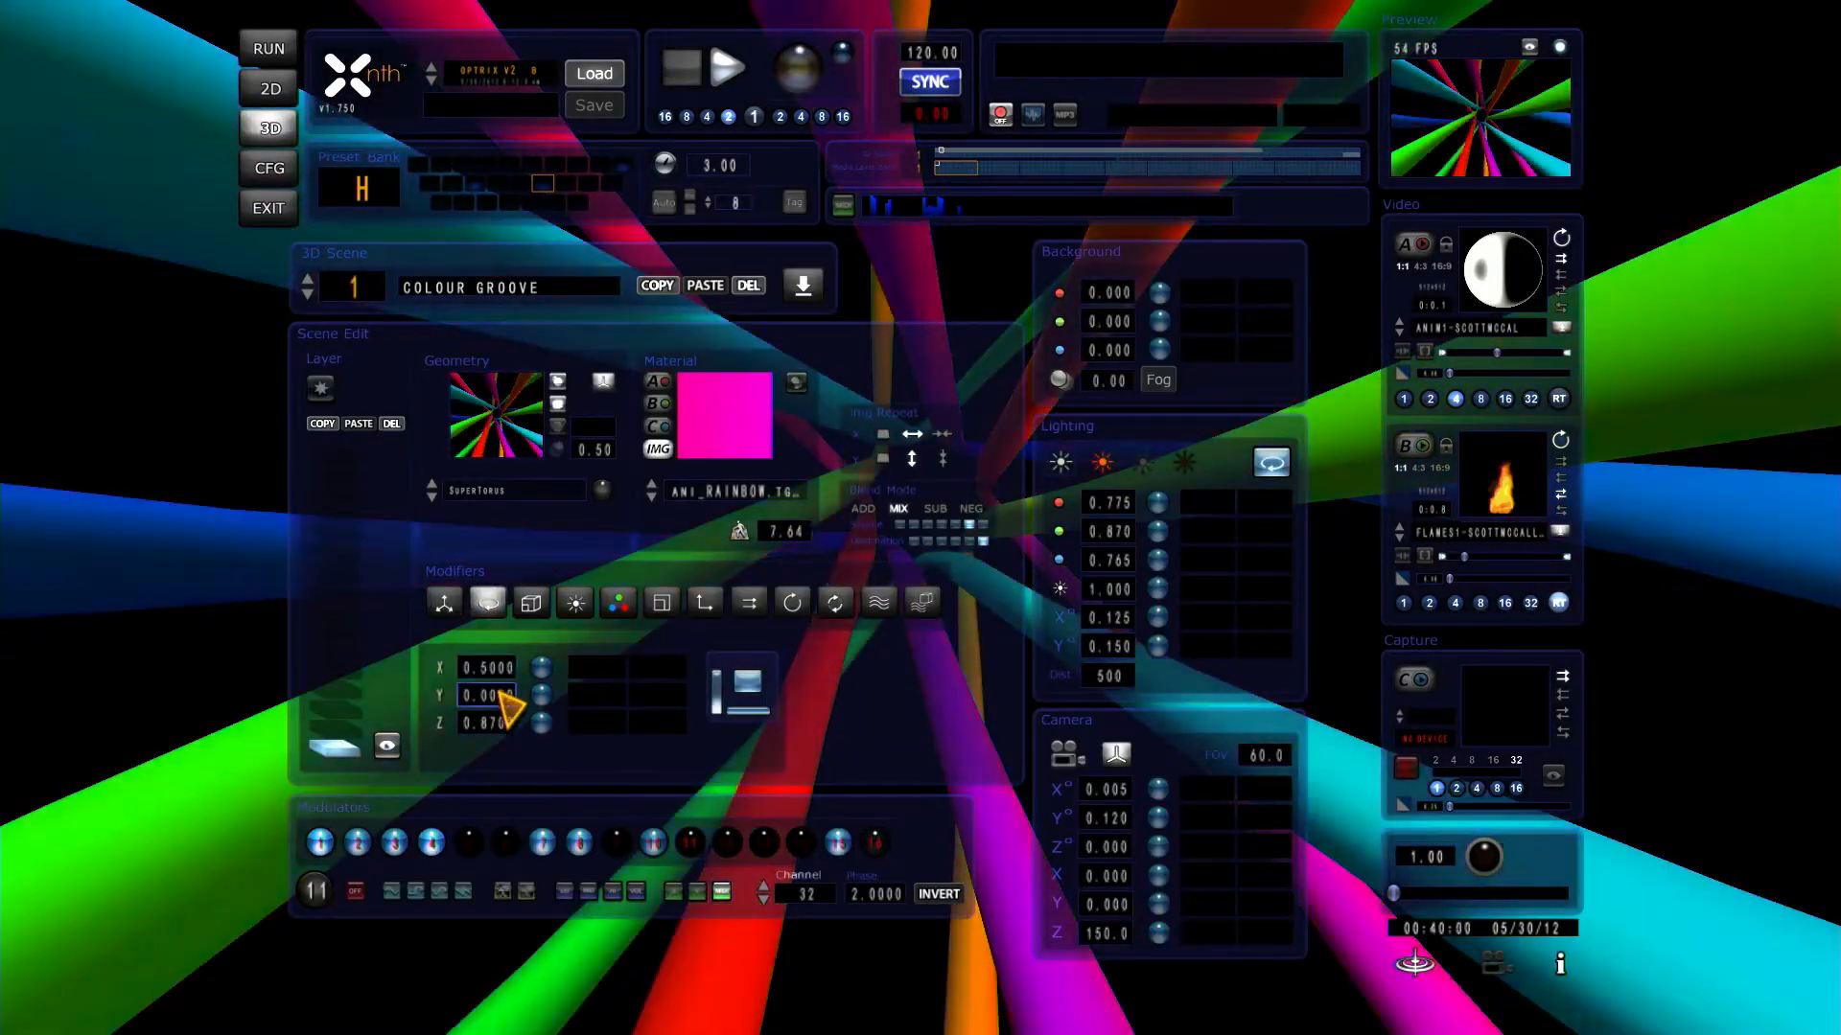
left_click_drag(499, 697, 505, 726)
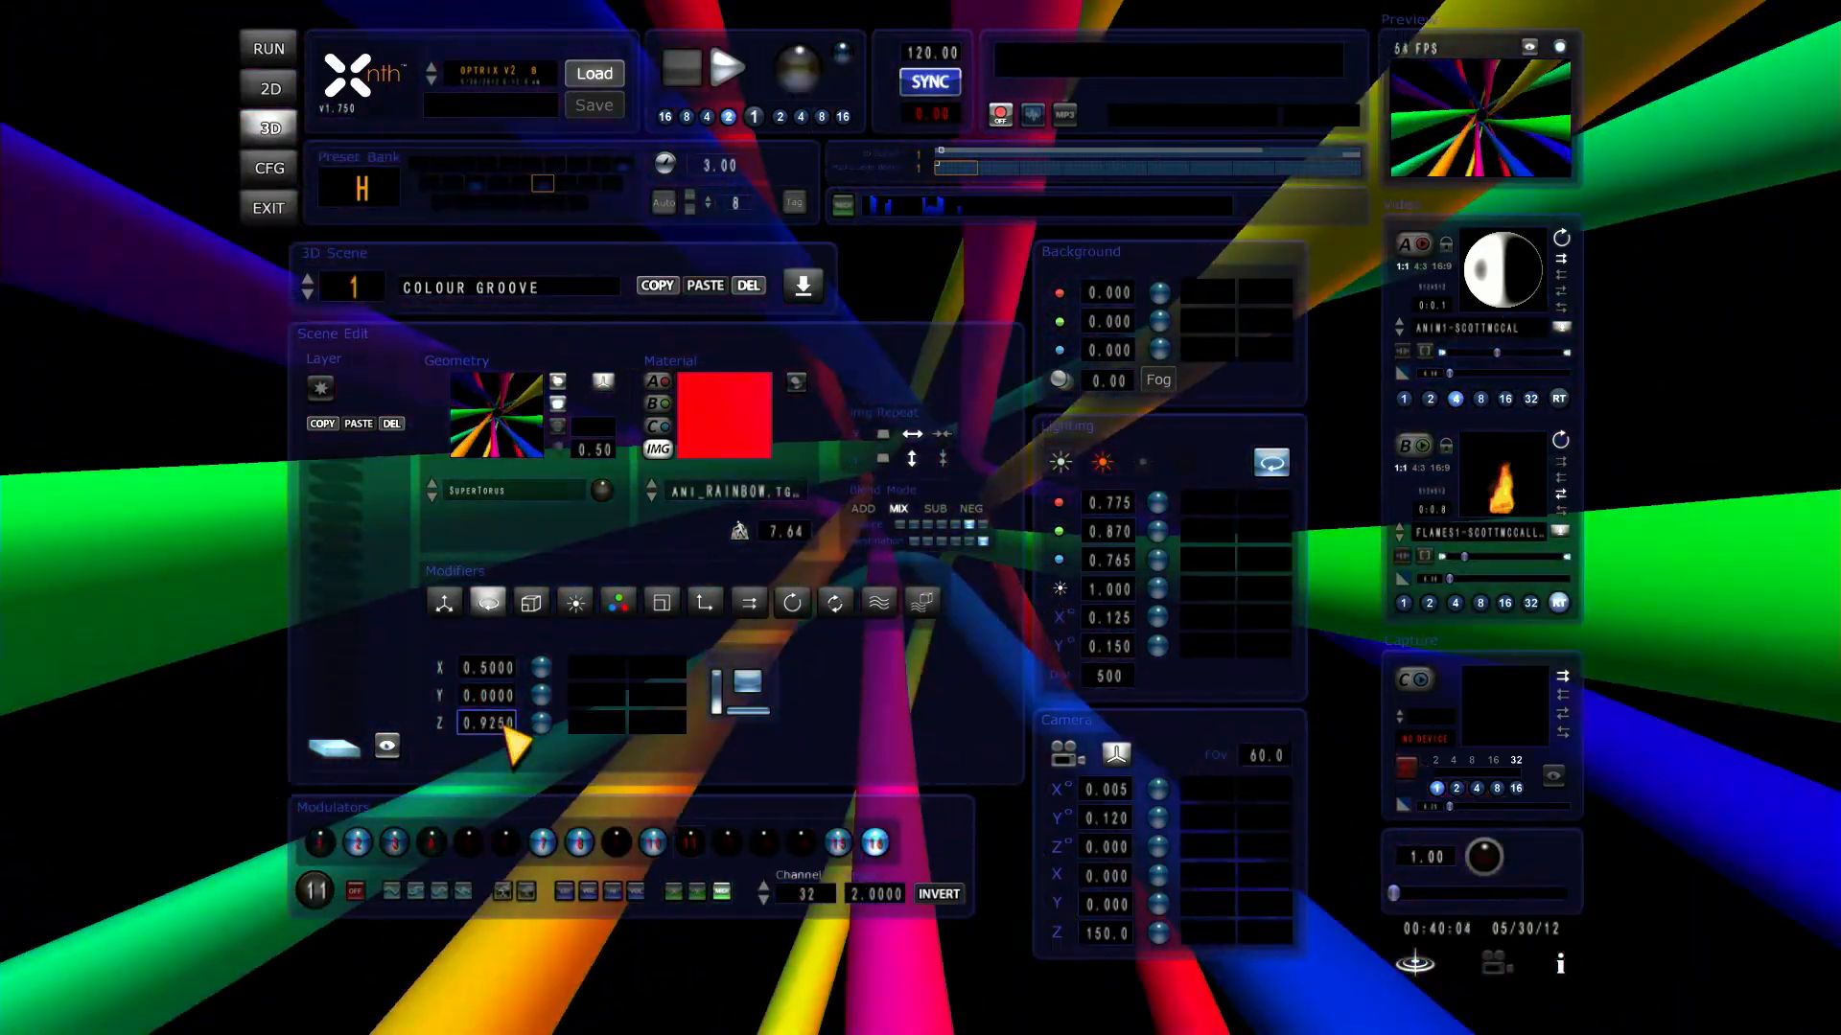
scroll(505, 728, "down", 2)
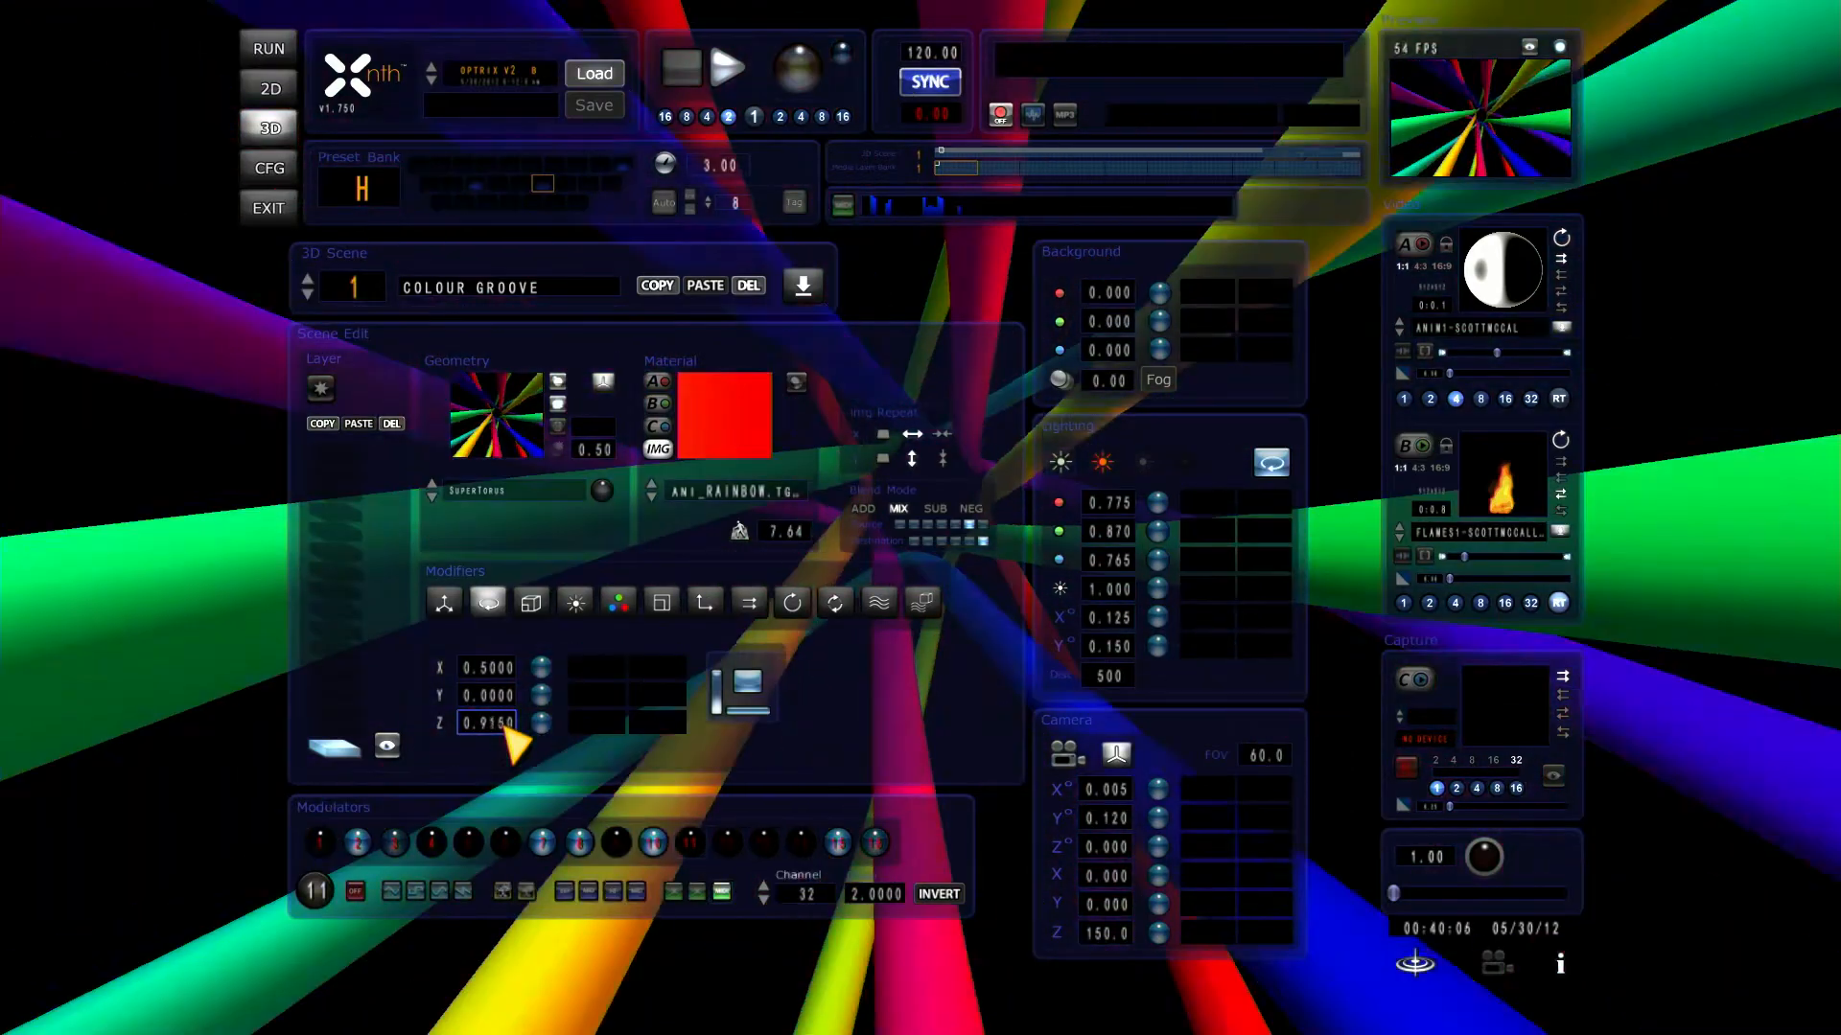
Step: Set modulator 12 to take MIDI input on channel 2
left_click(727, 843)
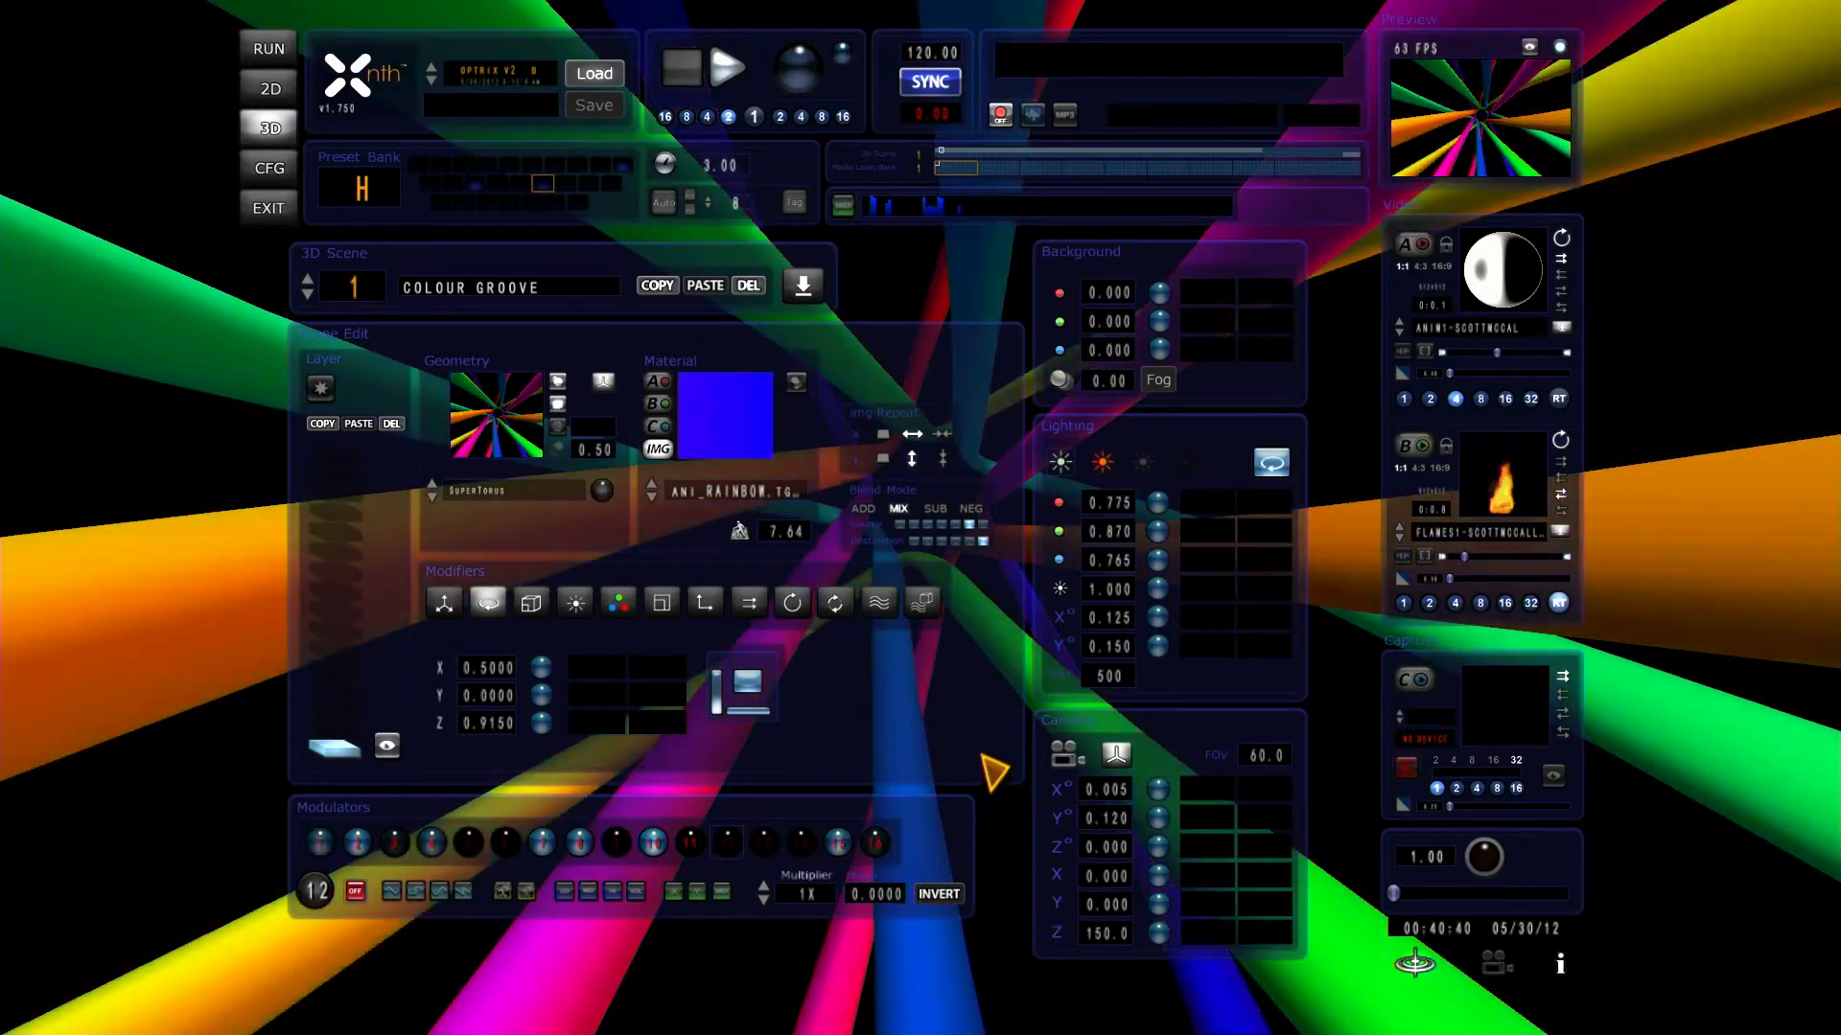
left_click(721, 891)
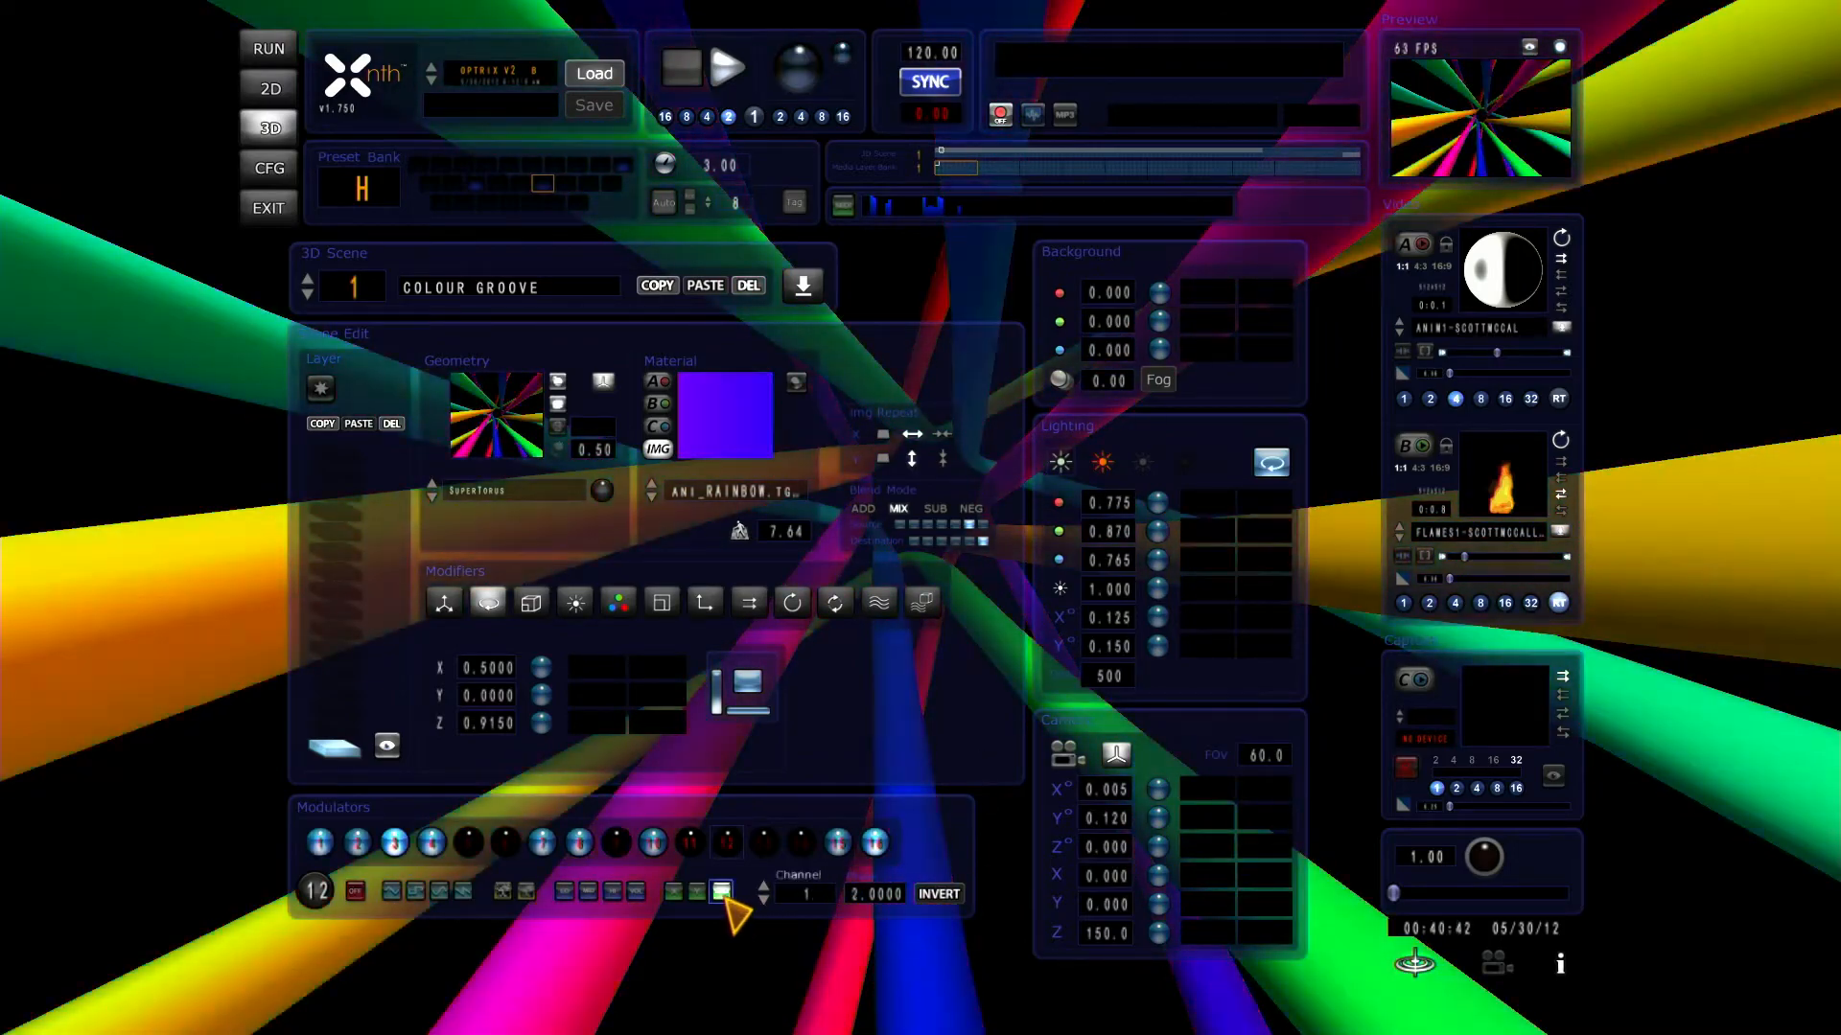
left_click(801, 896)
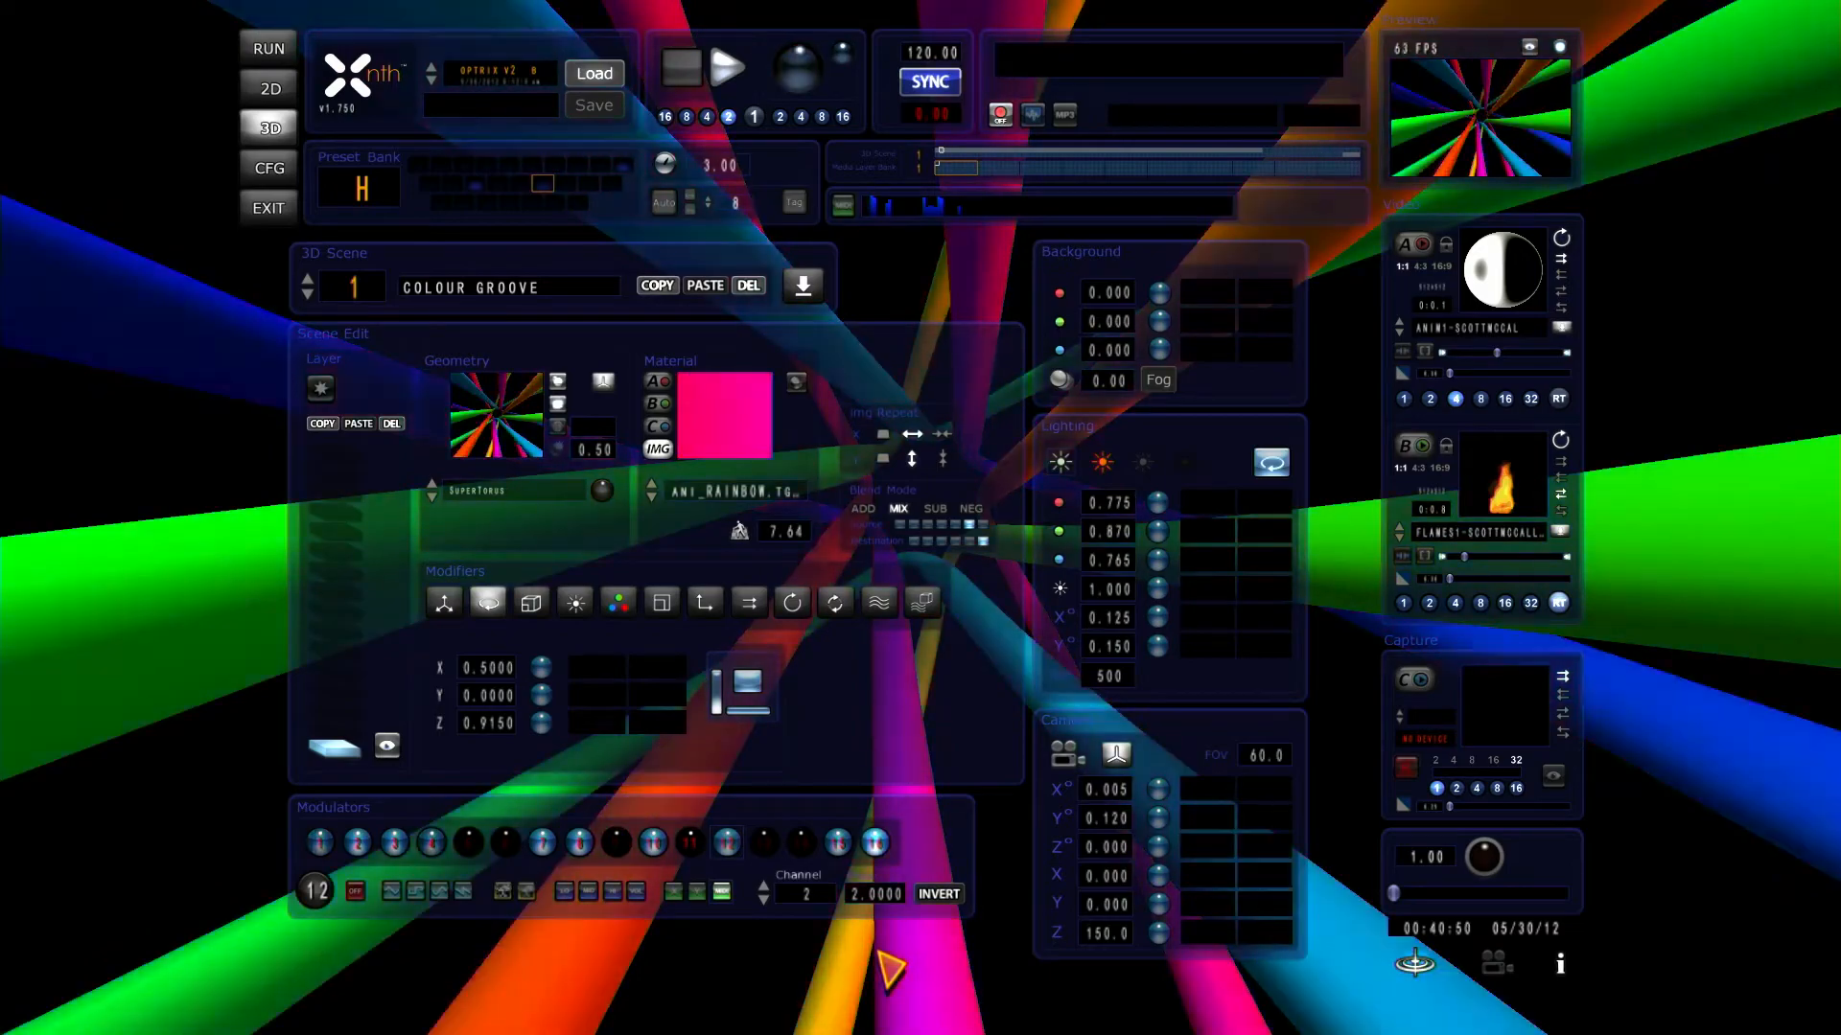
Step: Assign modulator 12 to the layer's Z rotation with a range from 0 to 5.66 and a phase of 0.7164
left_click(549, 733)
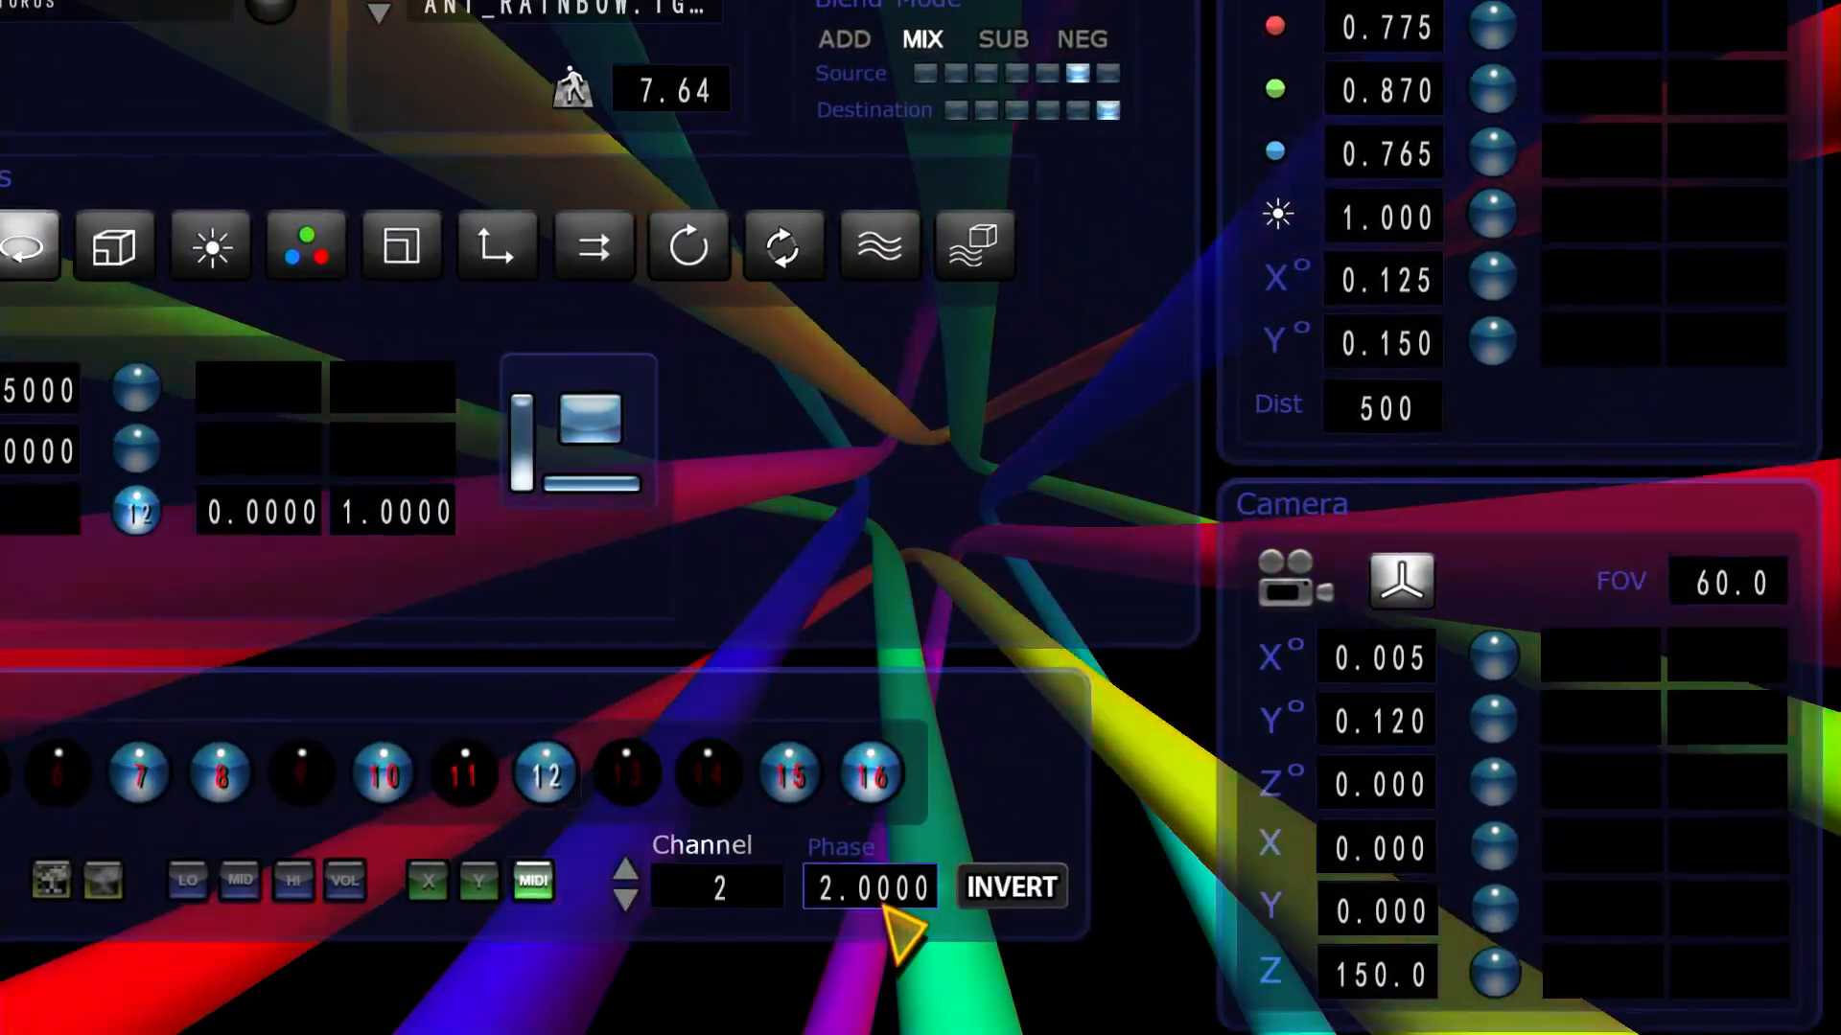
left_click_drag(883, 905, 883, 905)
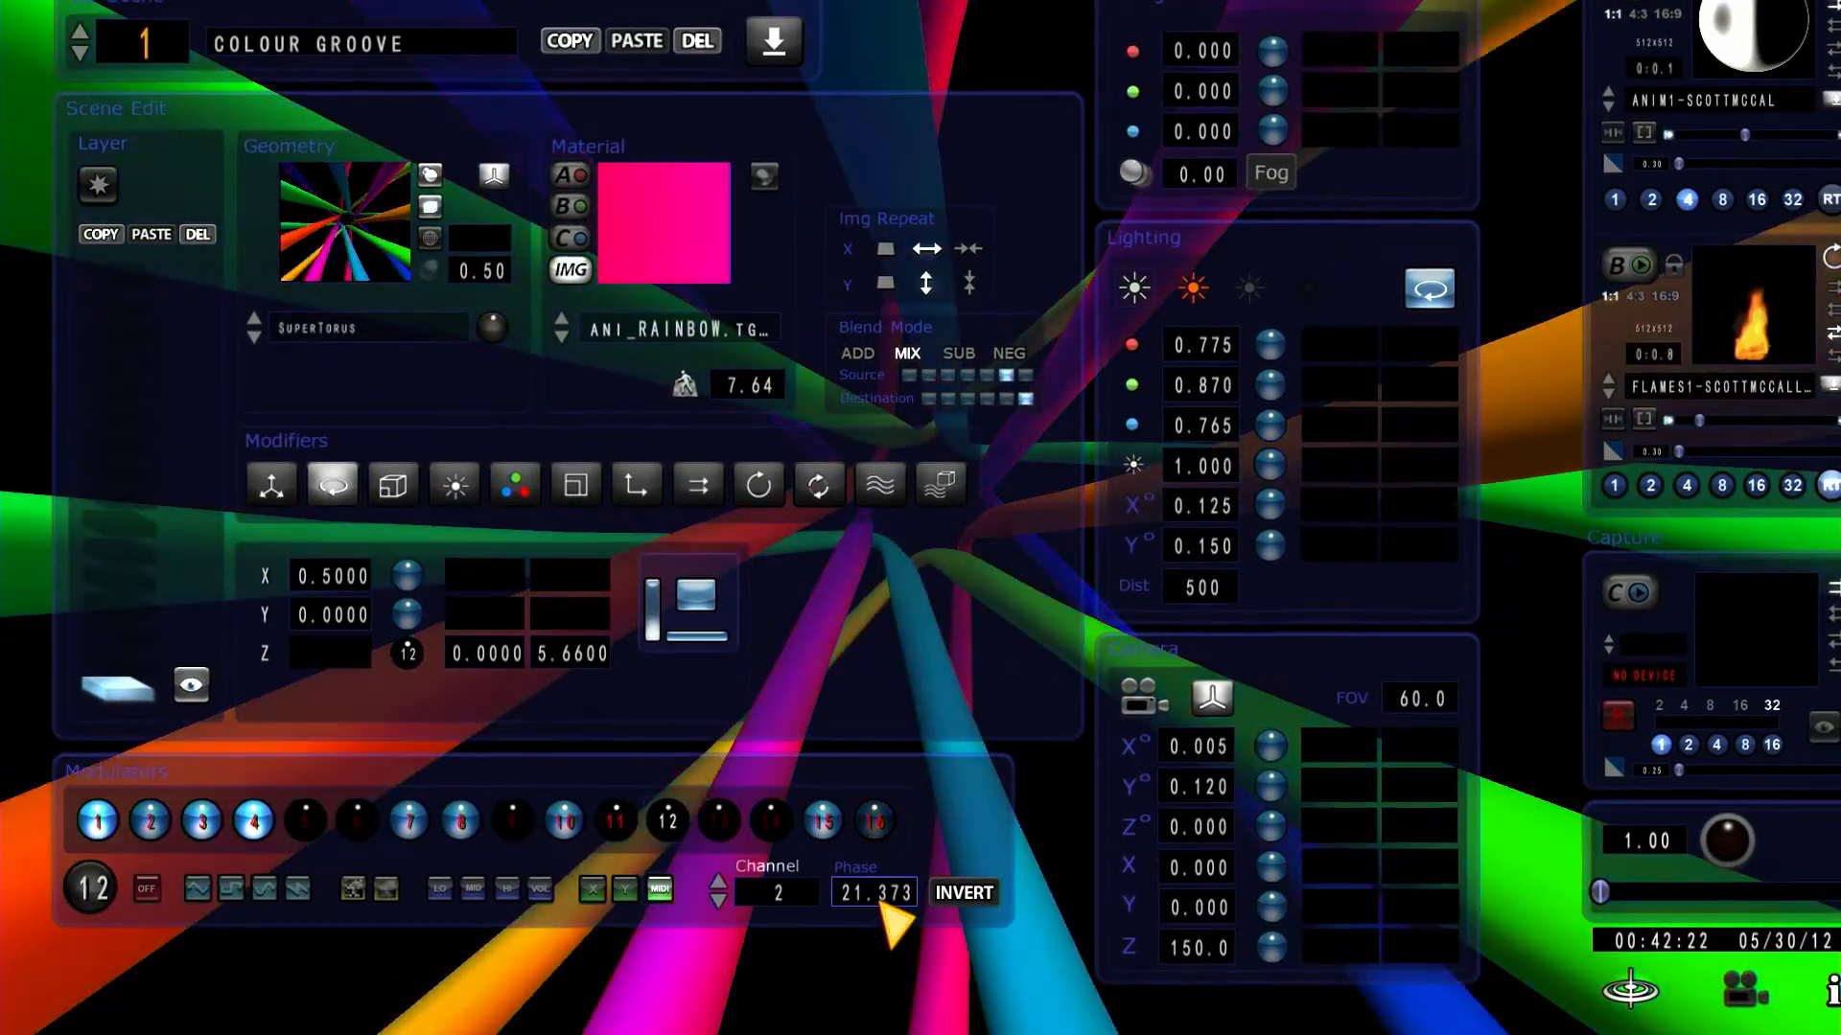
left_click_drag(880, 907, 880, 902)
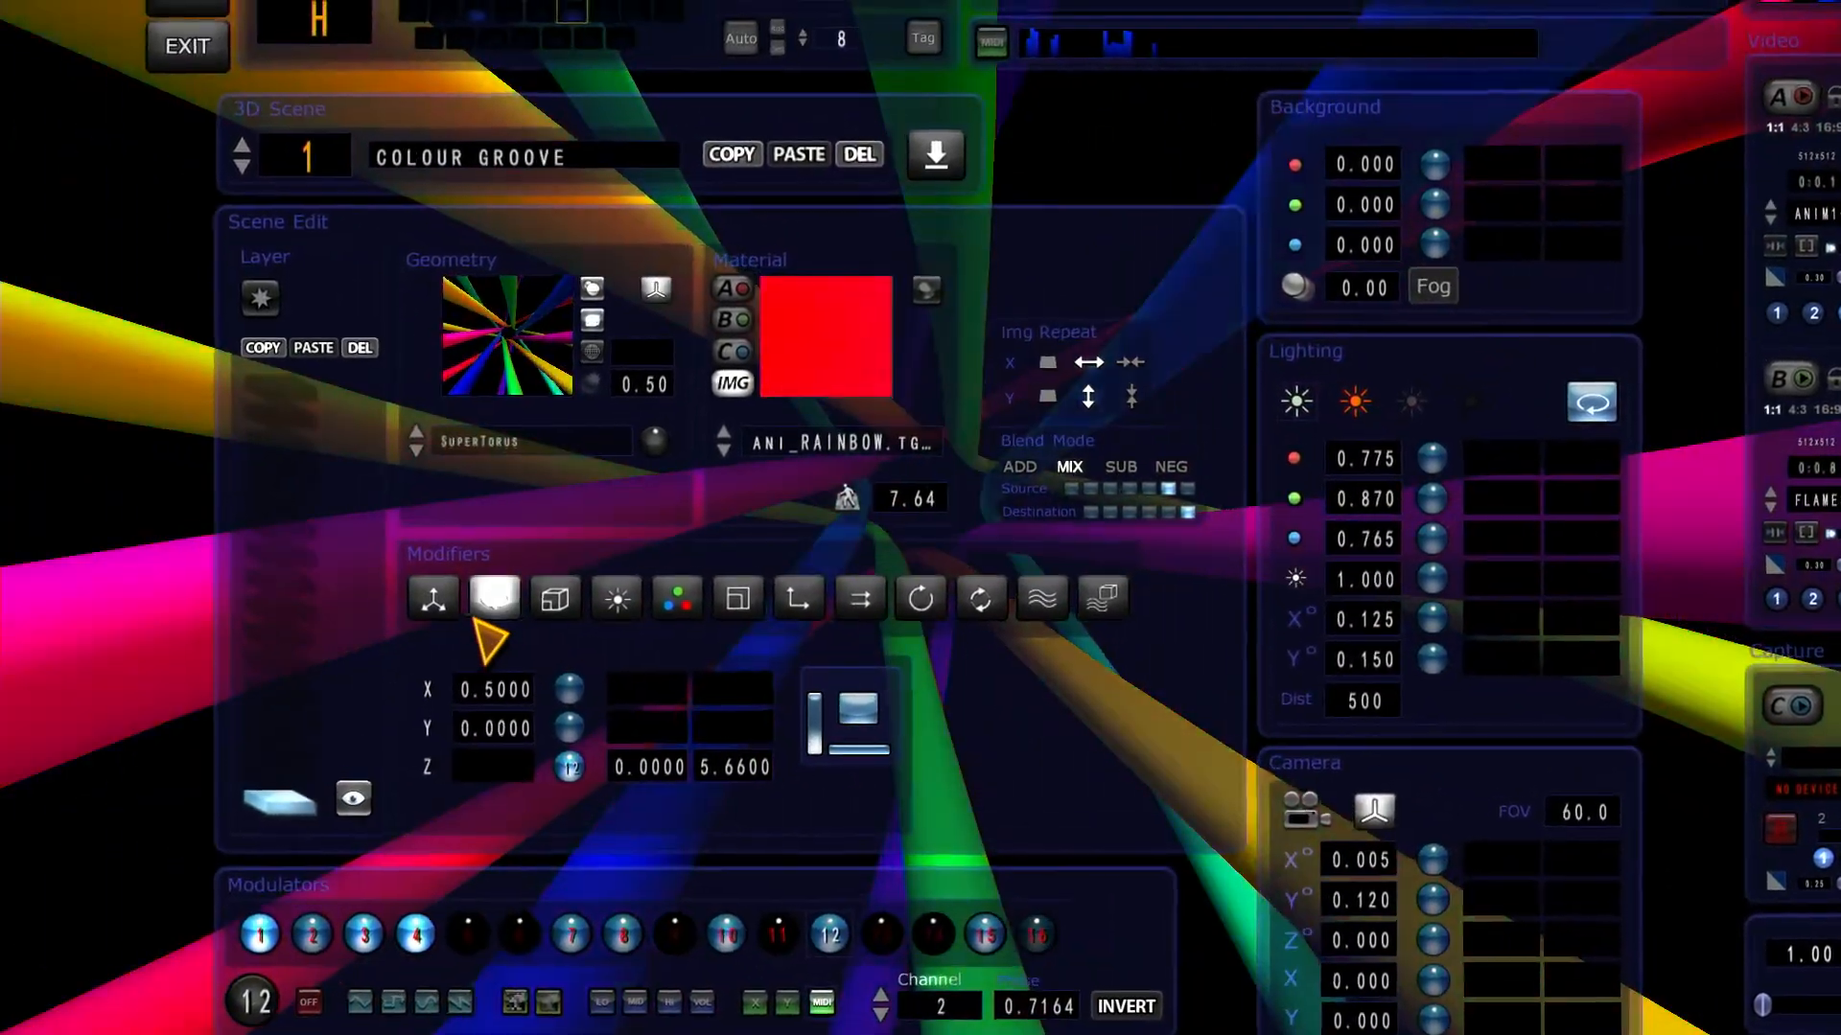
left_click(172, 501)
left_click(501, 606)
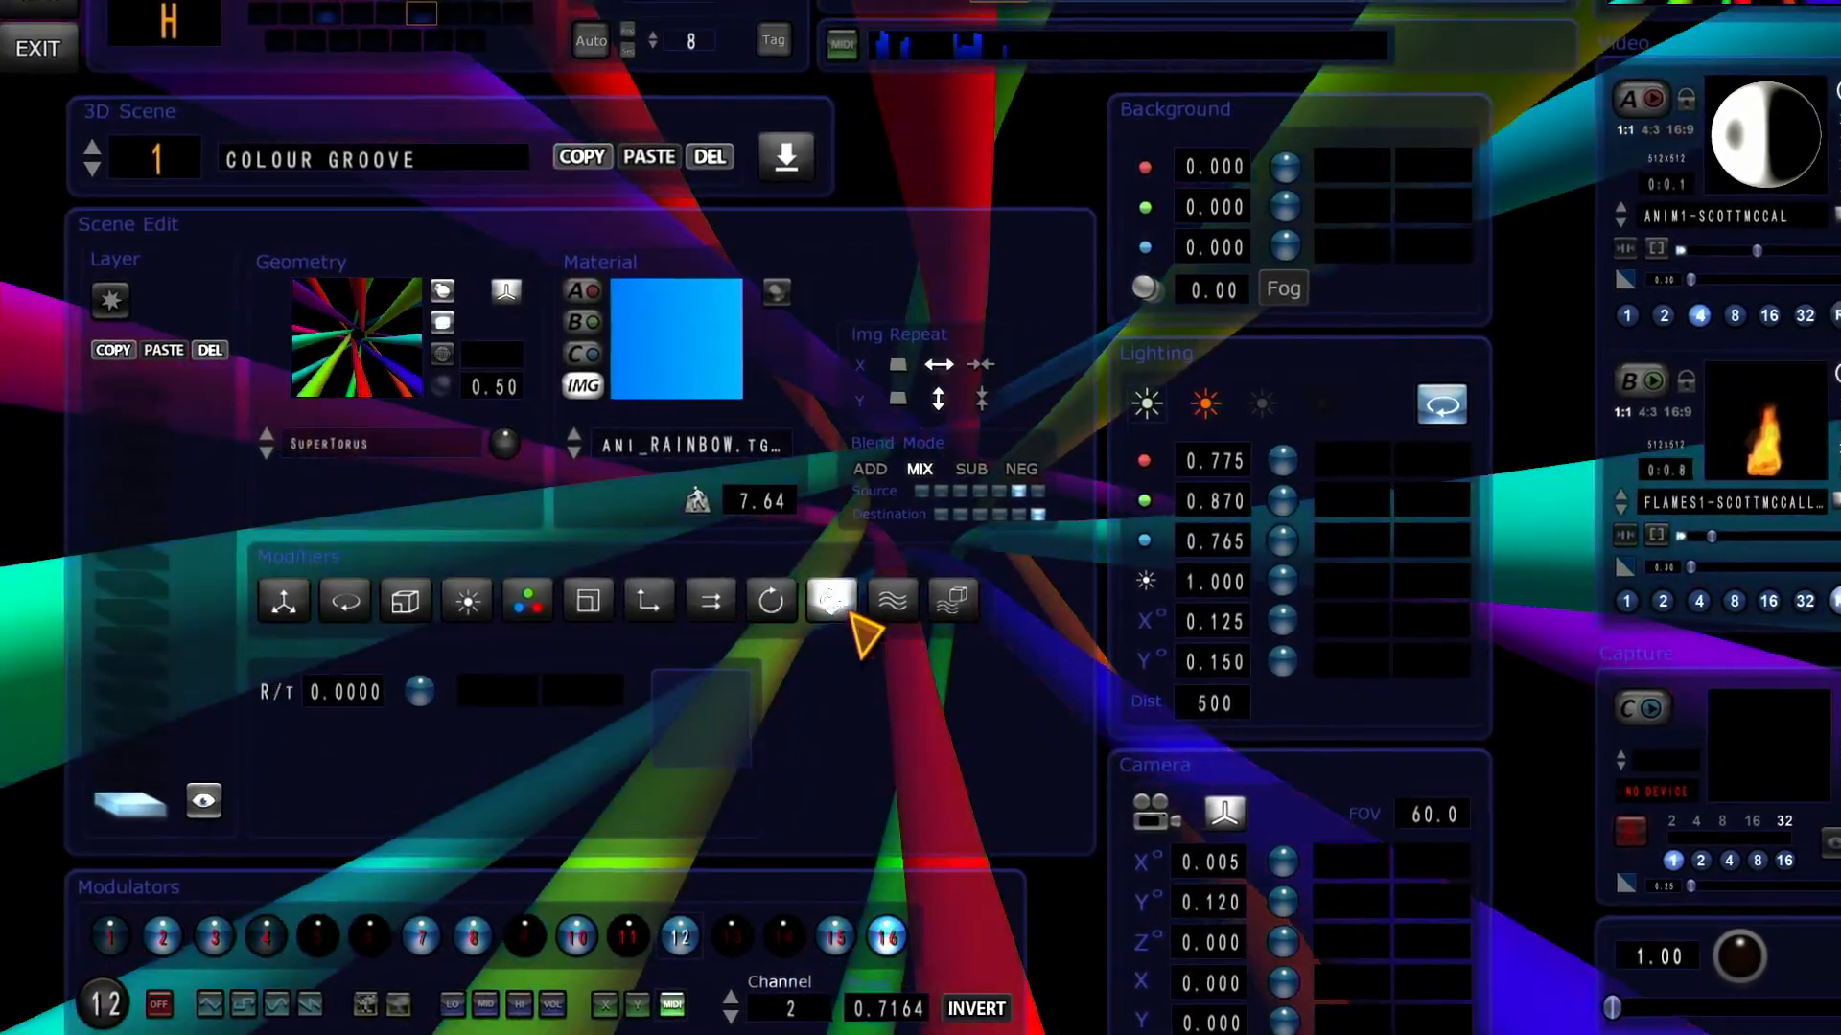
left_click(959, 602)
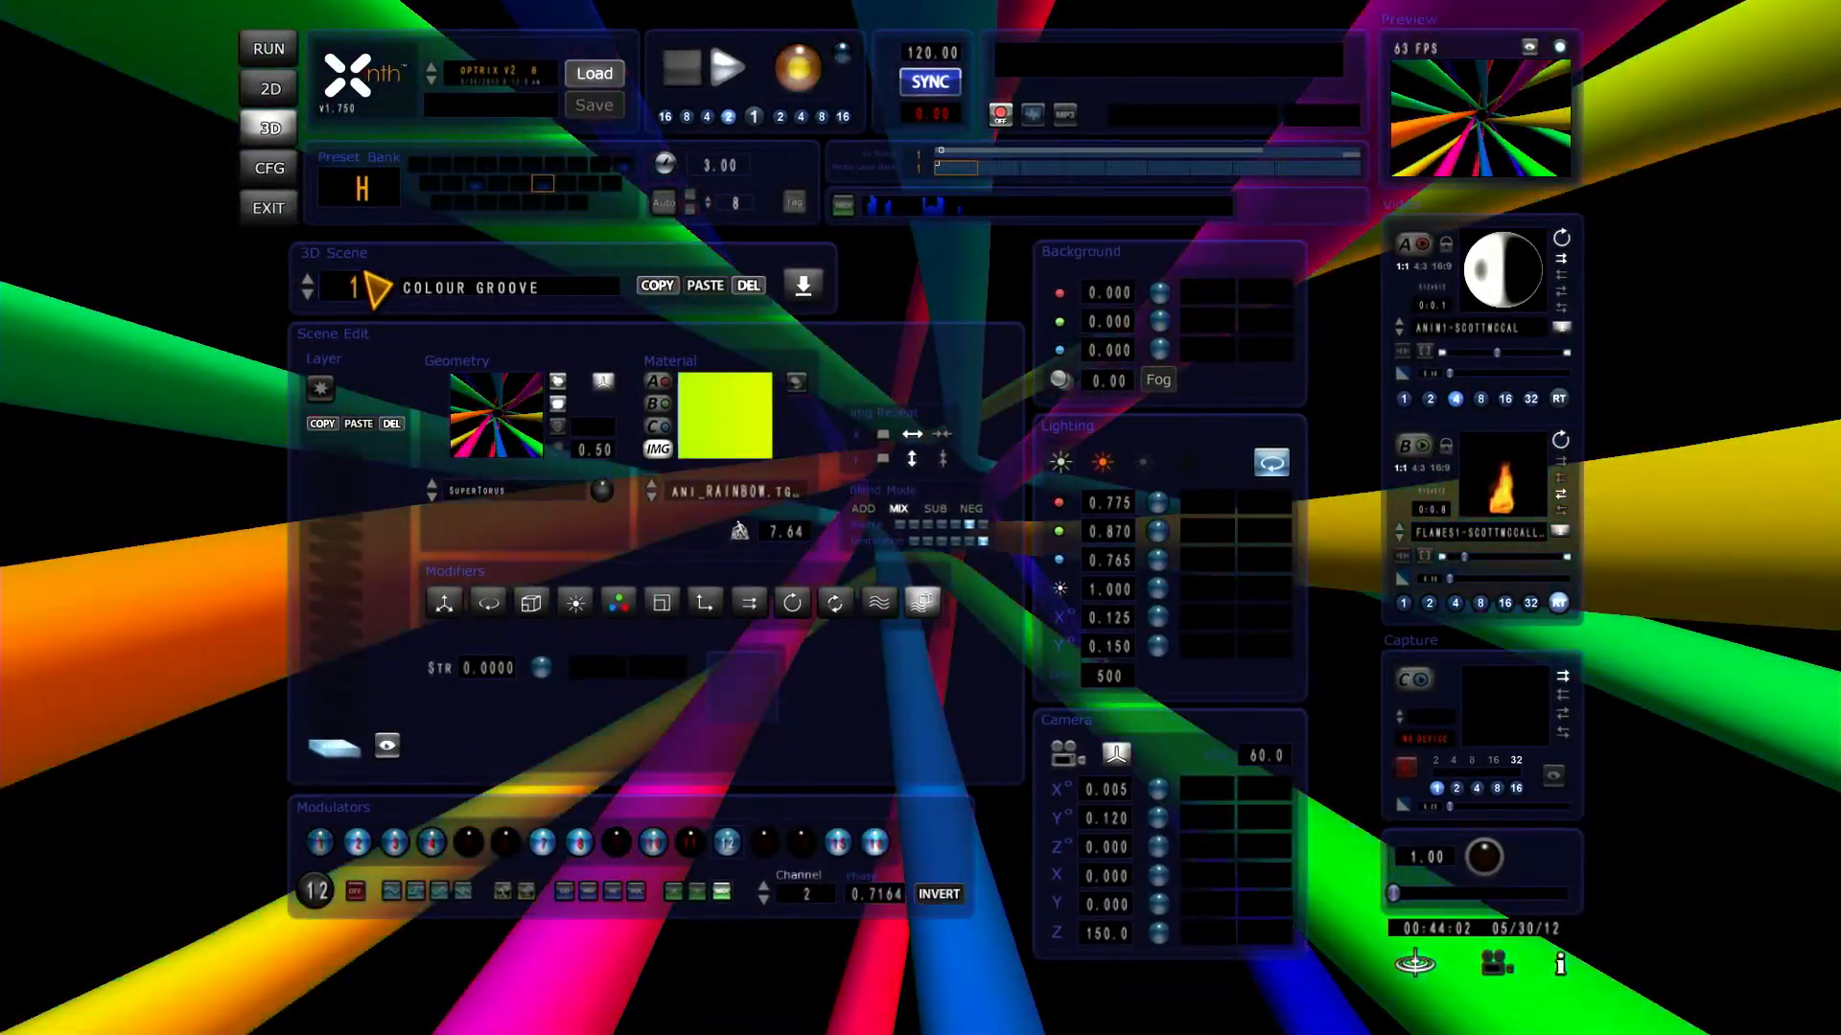
Step: Save the project as OPTRIX V2 MIDI and load the saved version
left_click(272, 60)
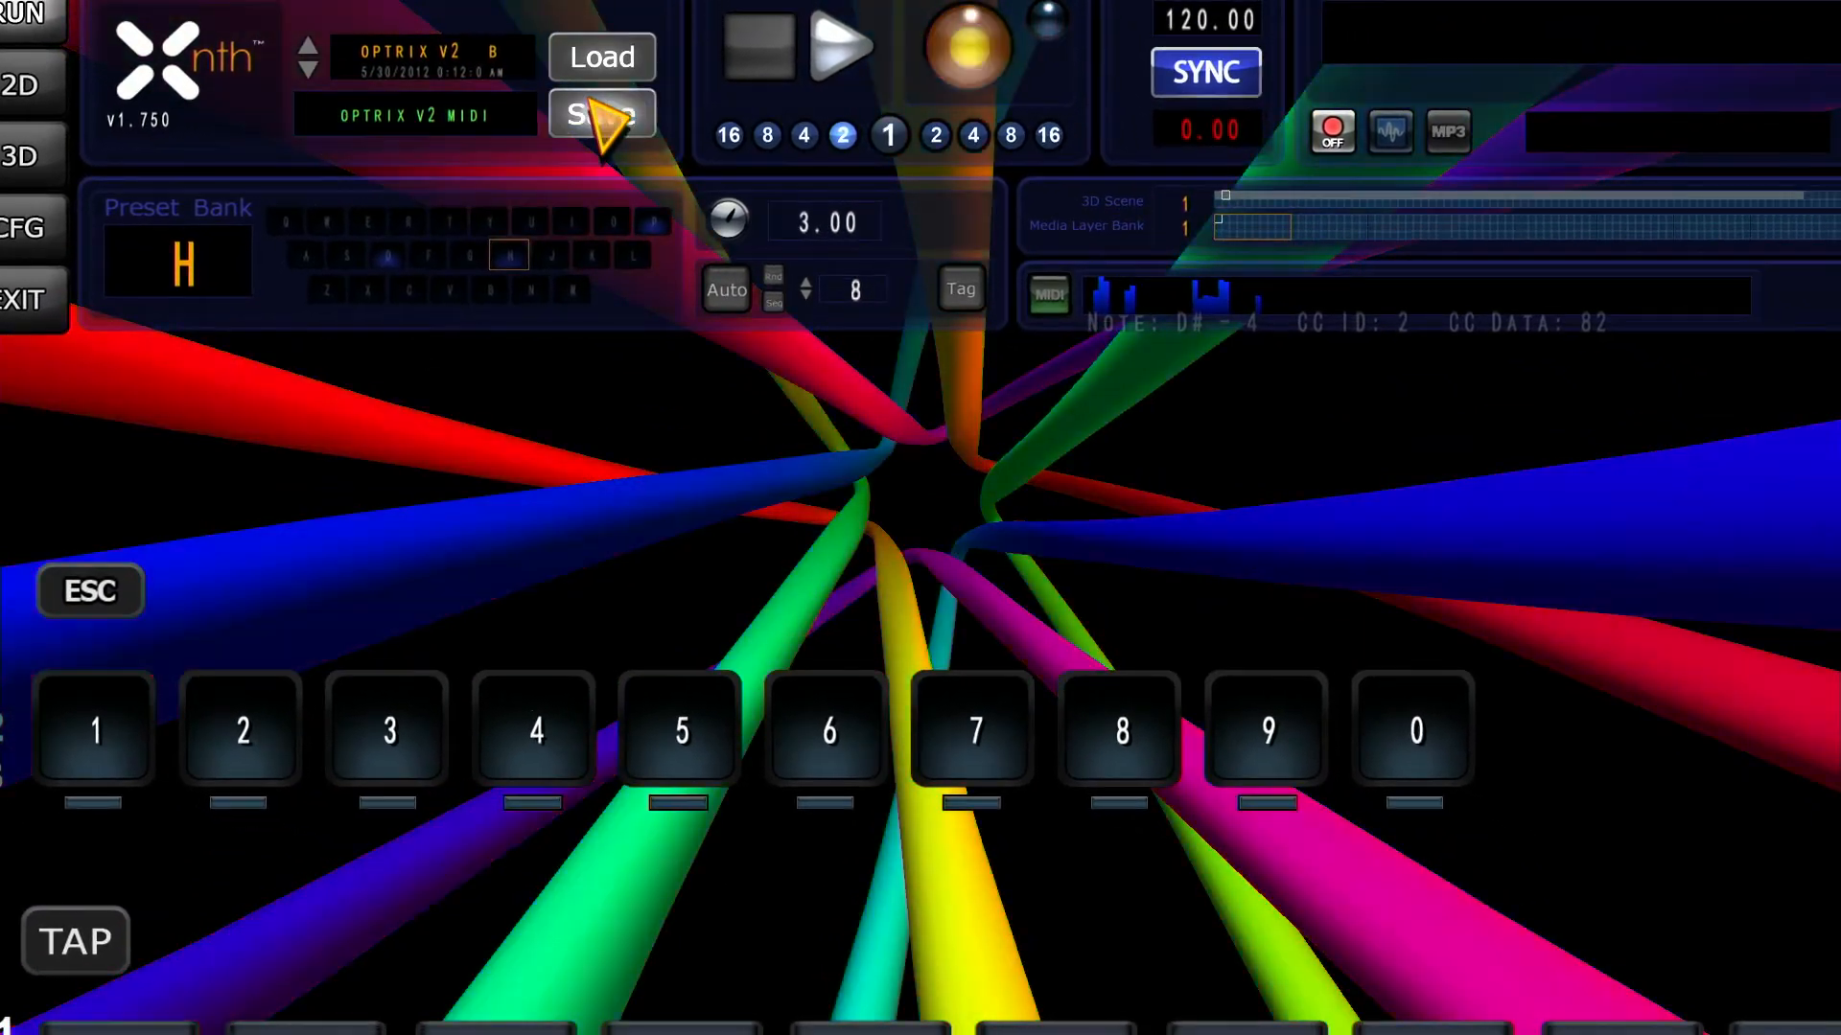
left_click(589, 101)
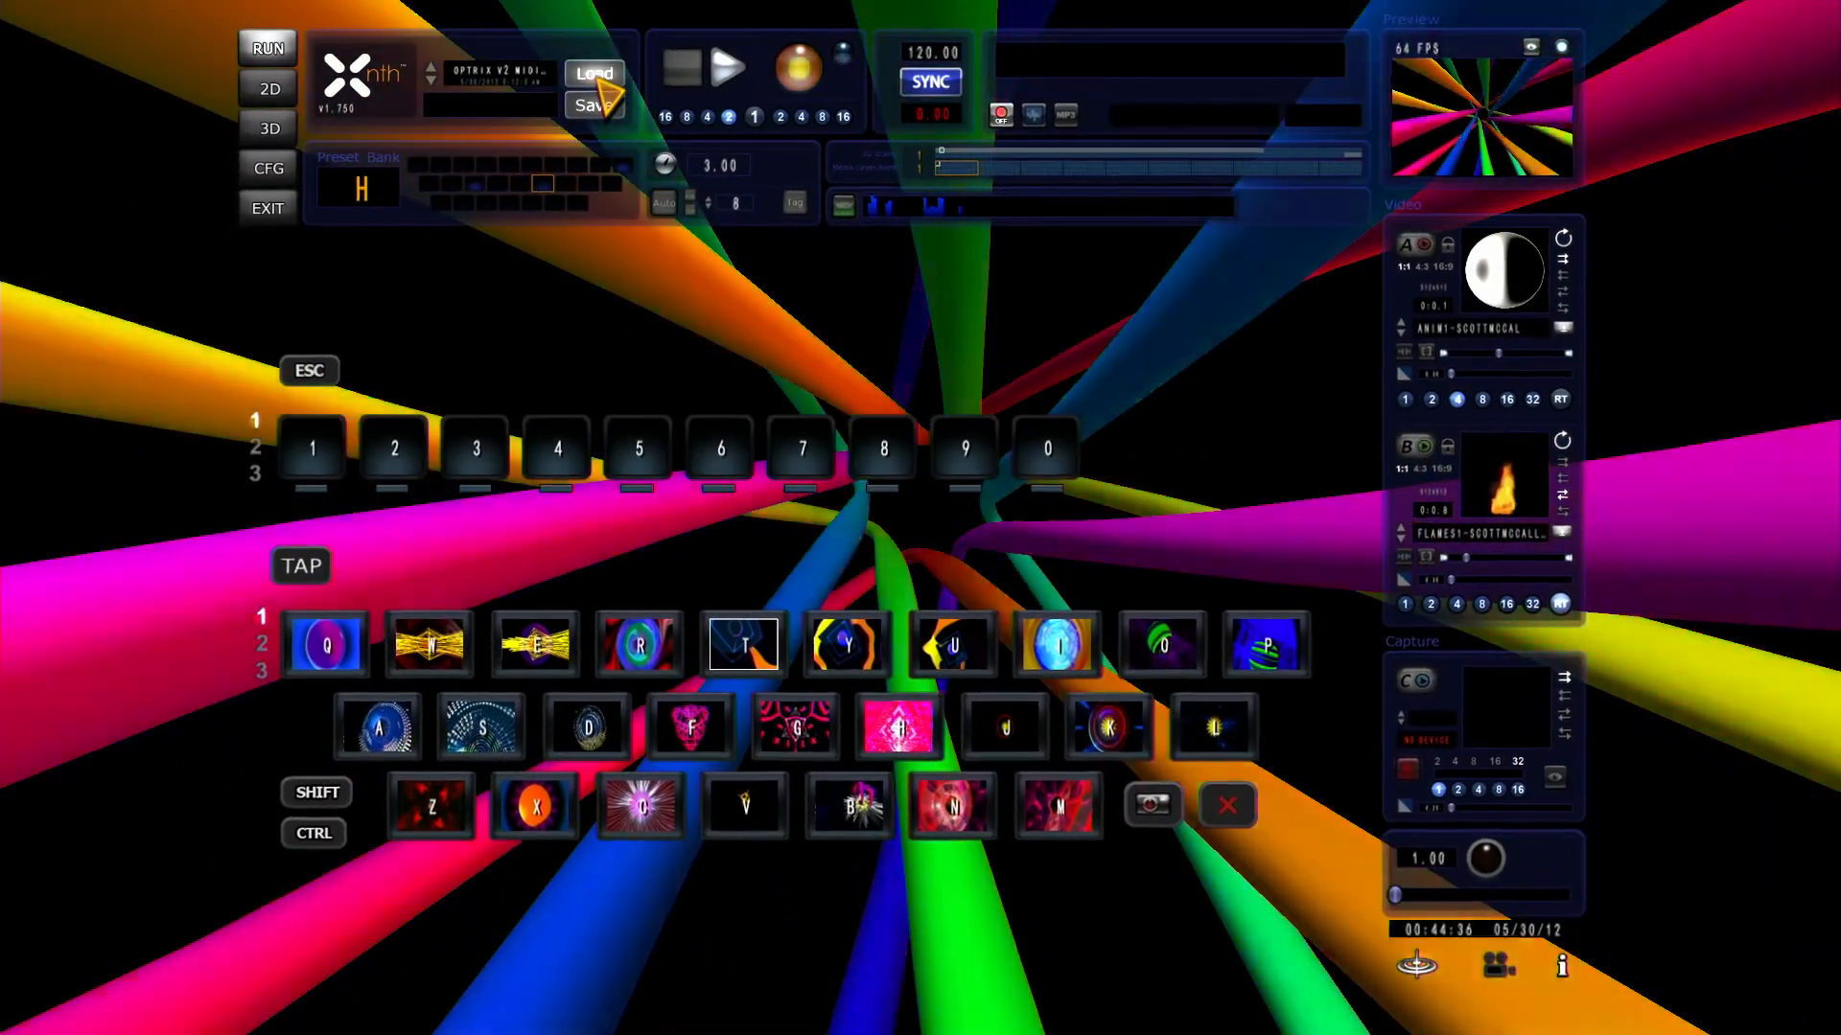
left_click(600, 39)
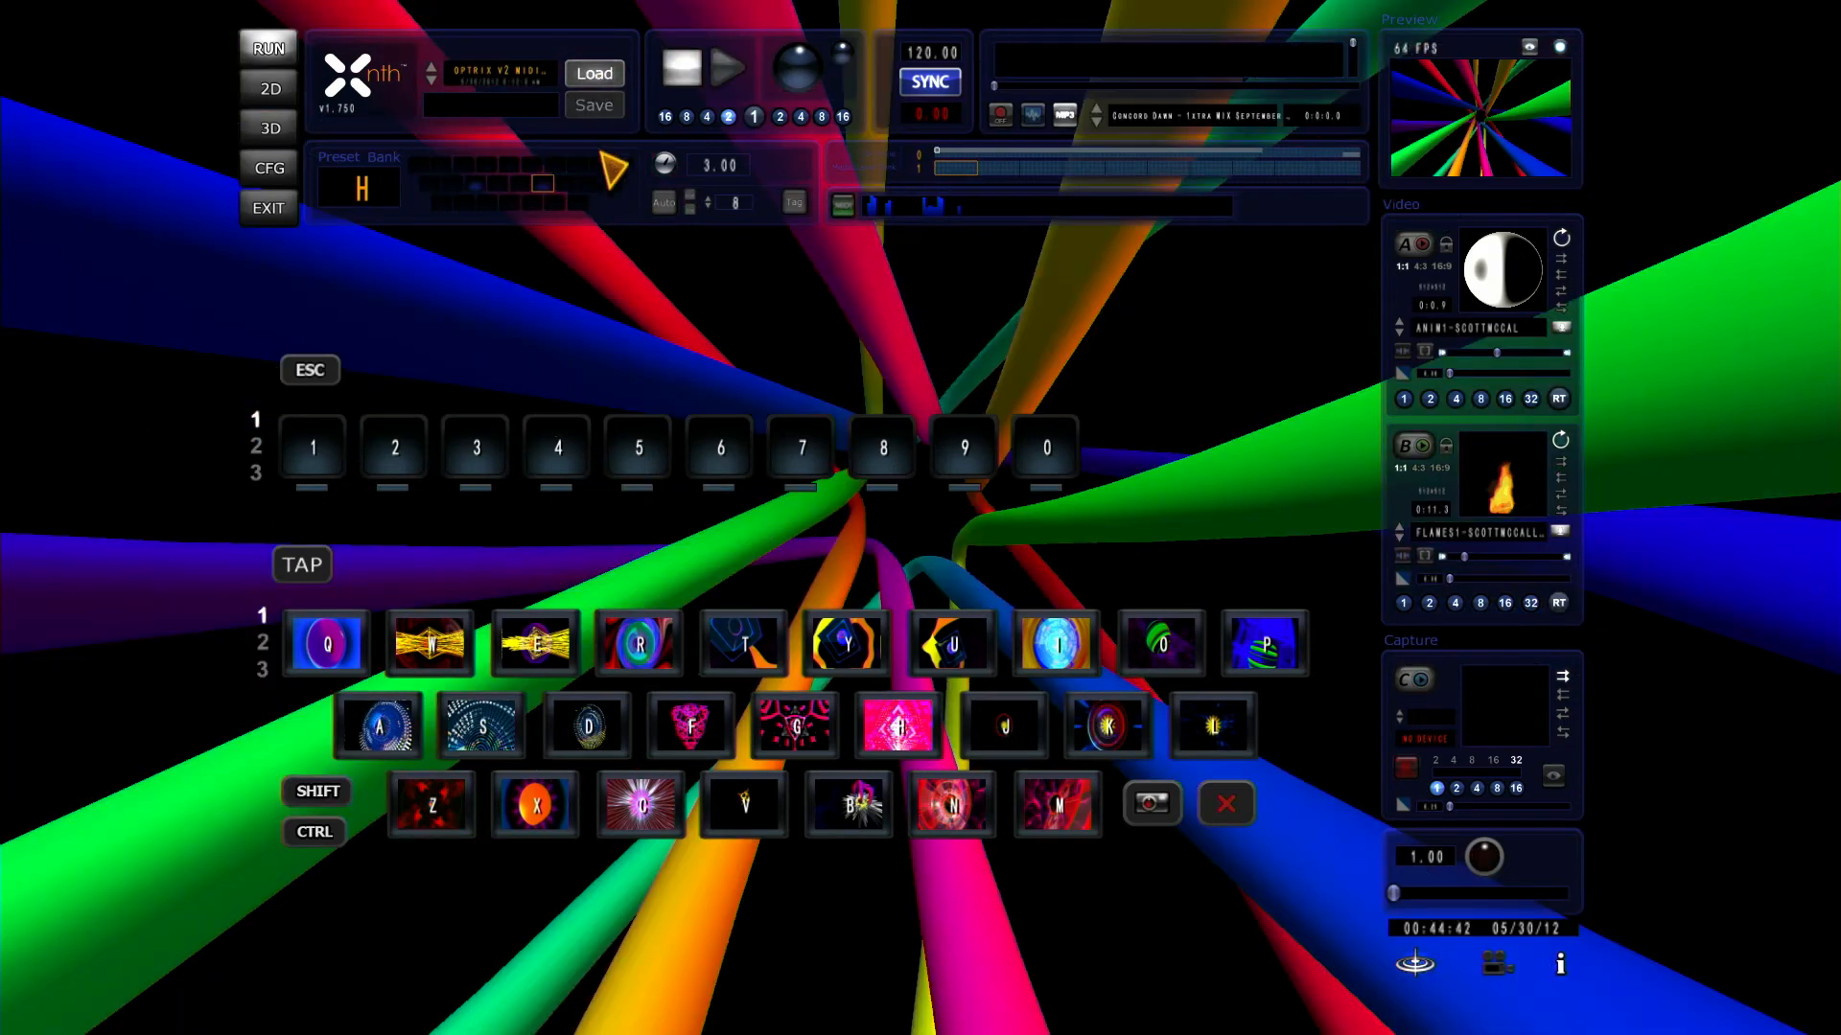
Step: Turn on MIDI mapping mode, examine the 3D scene's modulators 10 to 13, and return to the run view with mapping off
left_click(841, 205)
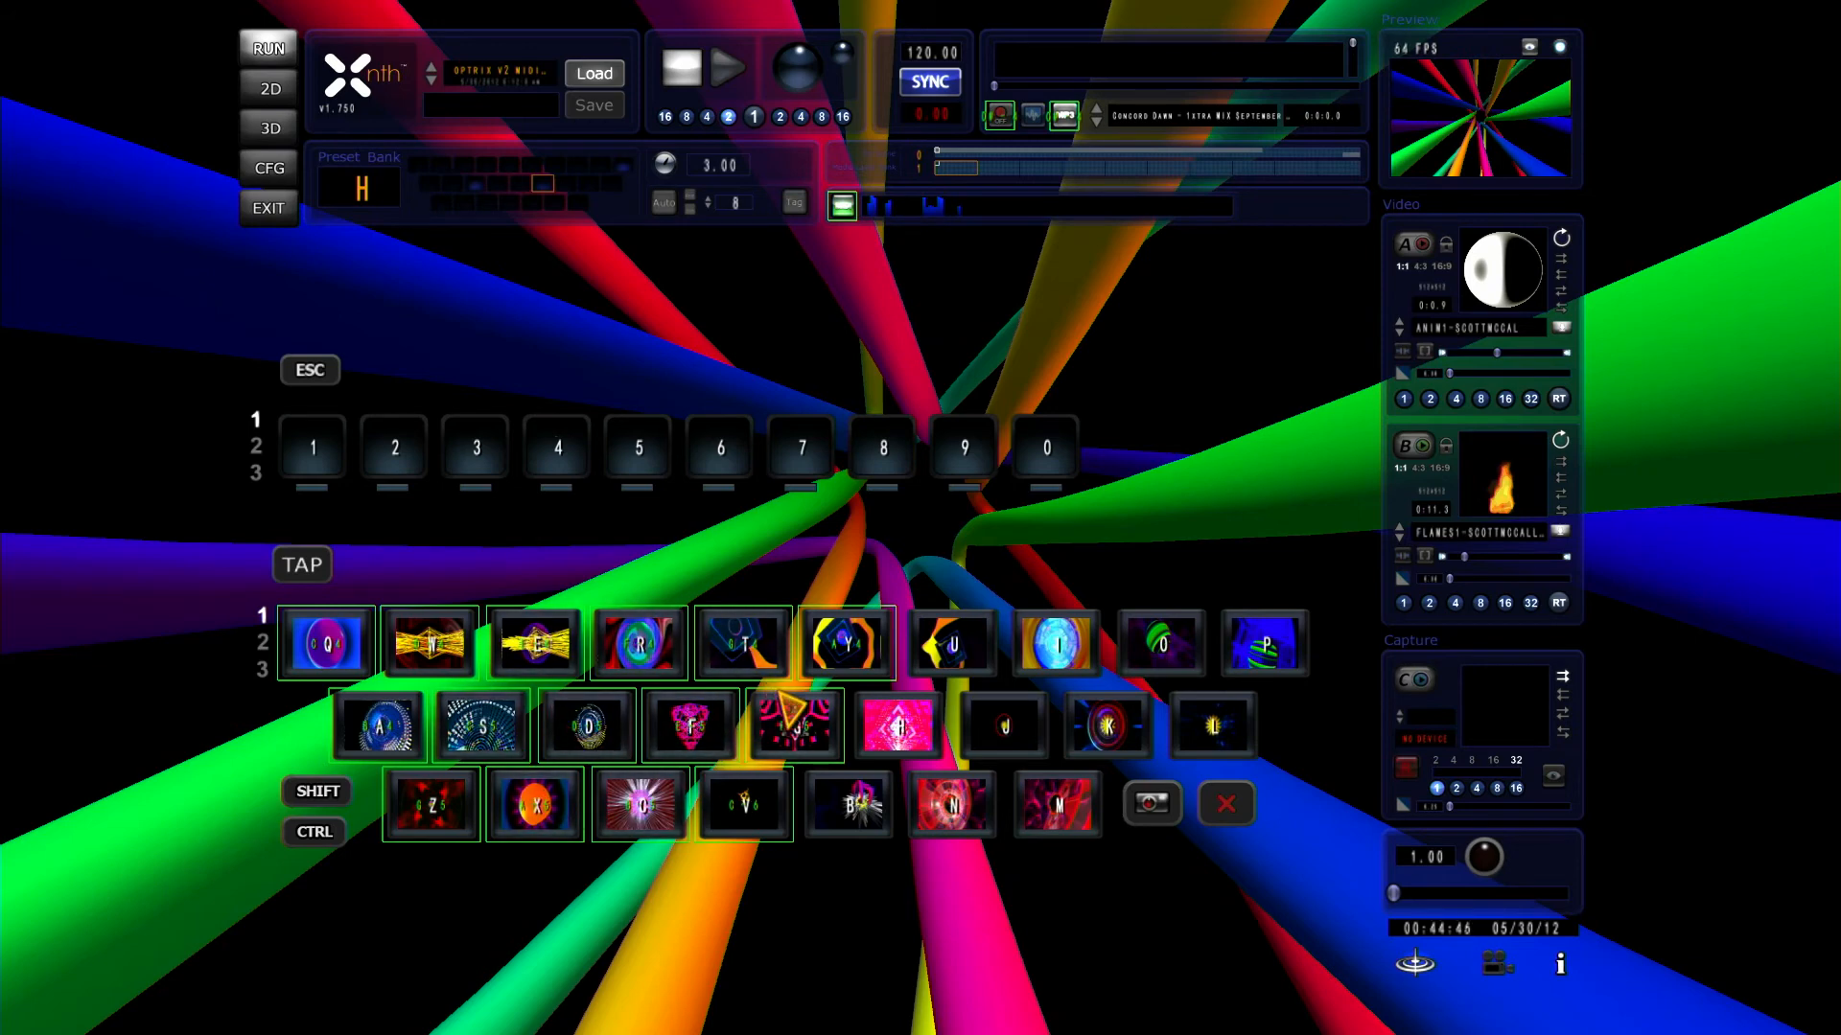
left_click(270, 135)
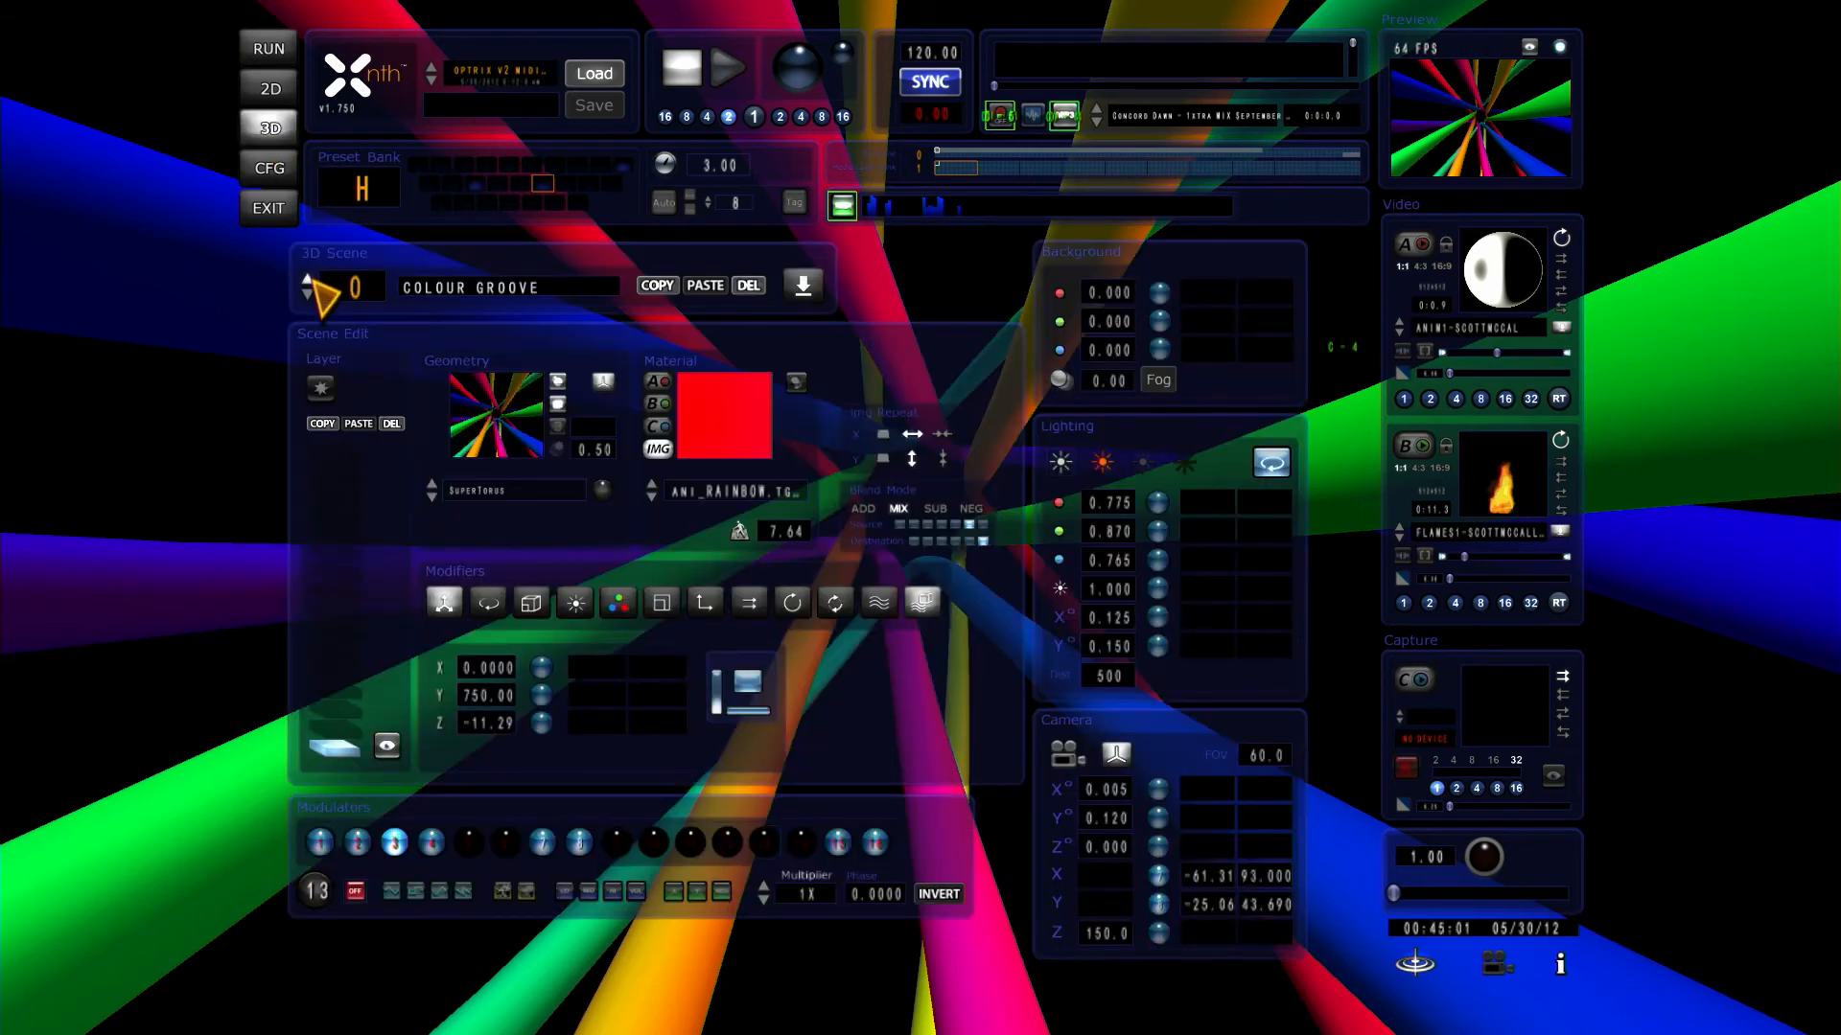
left_click(727, 842)
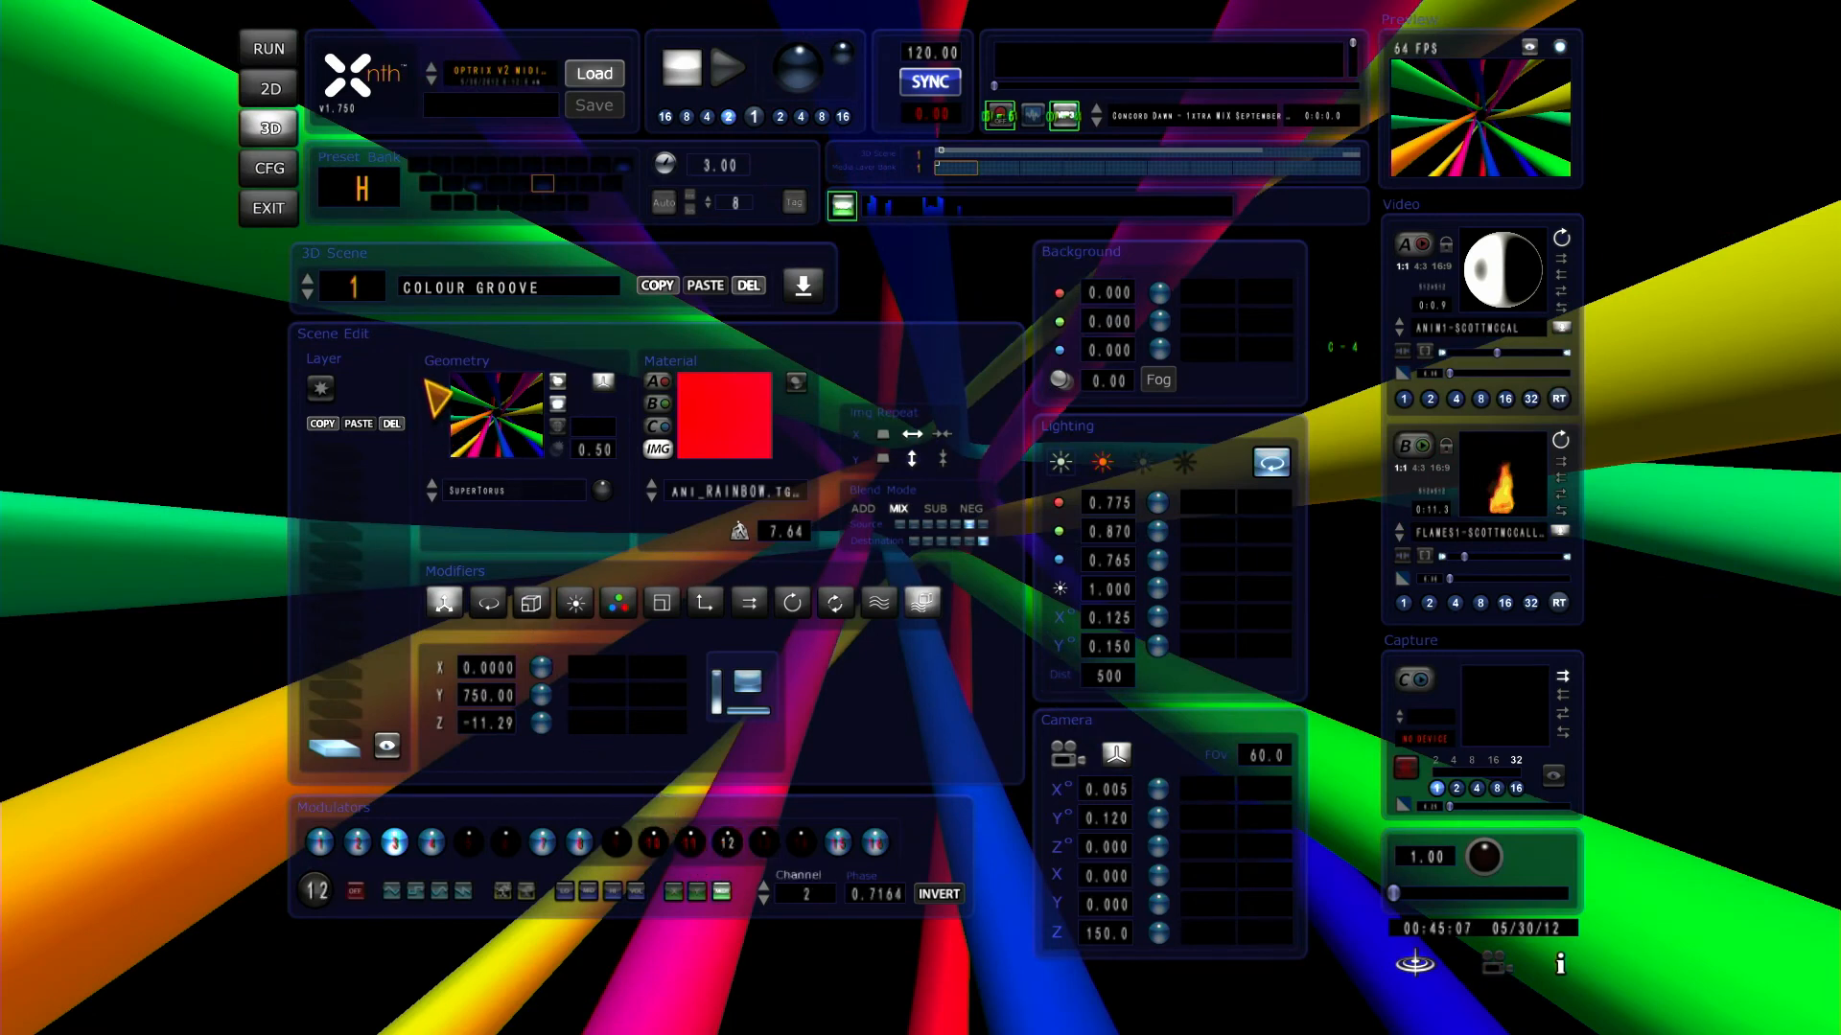
left_click(690, 842)
left_click(764, 842)
left_click(653, 842)
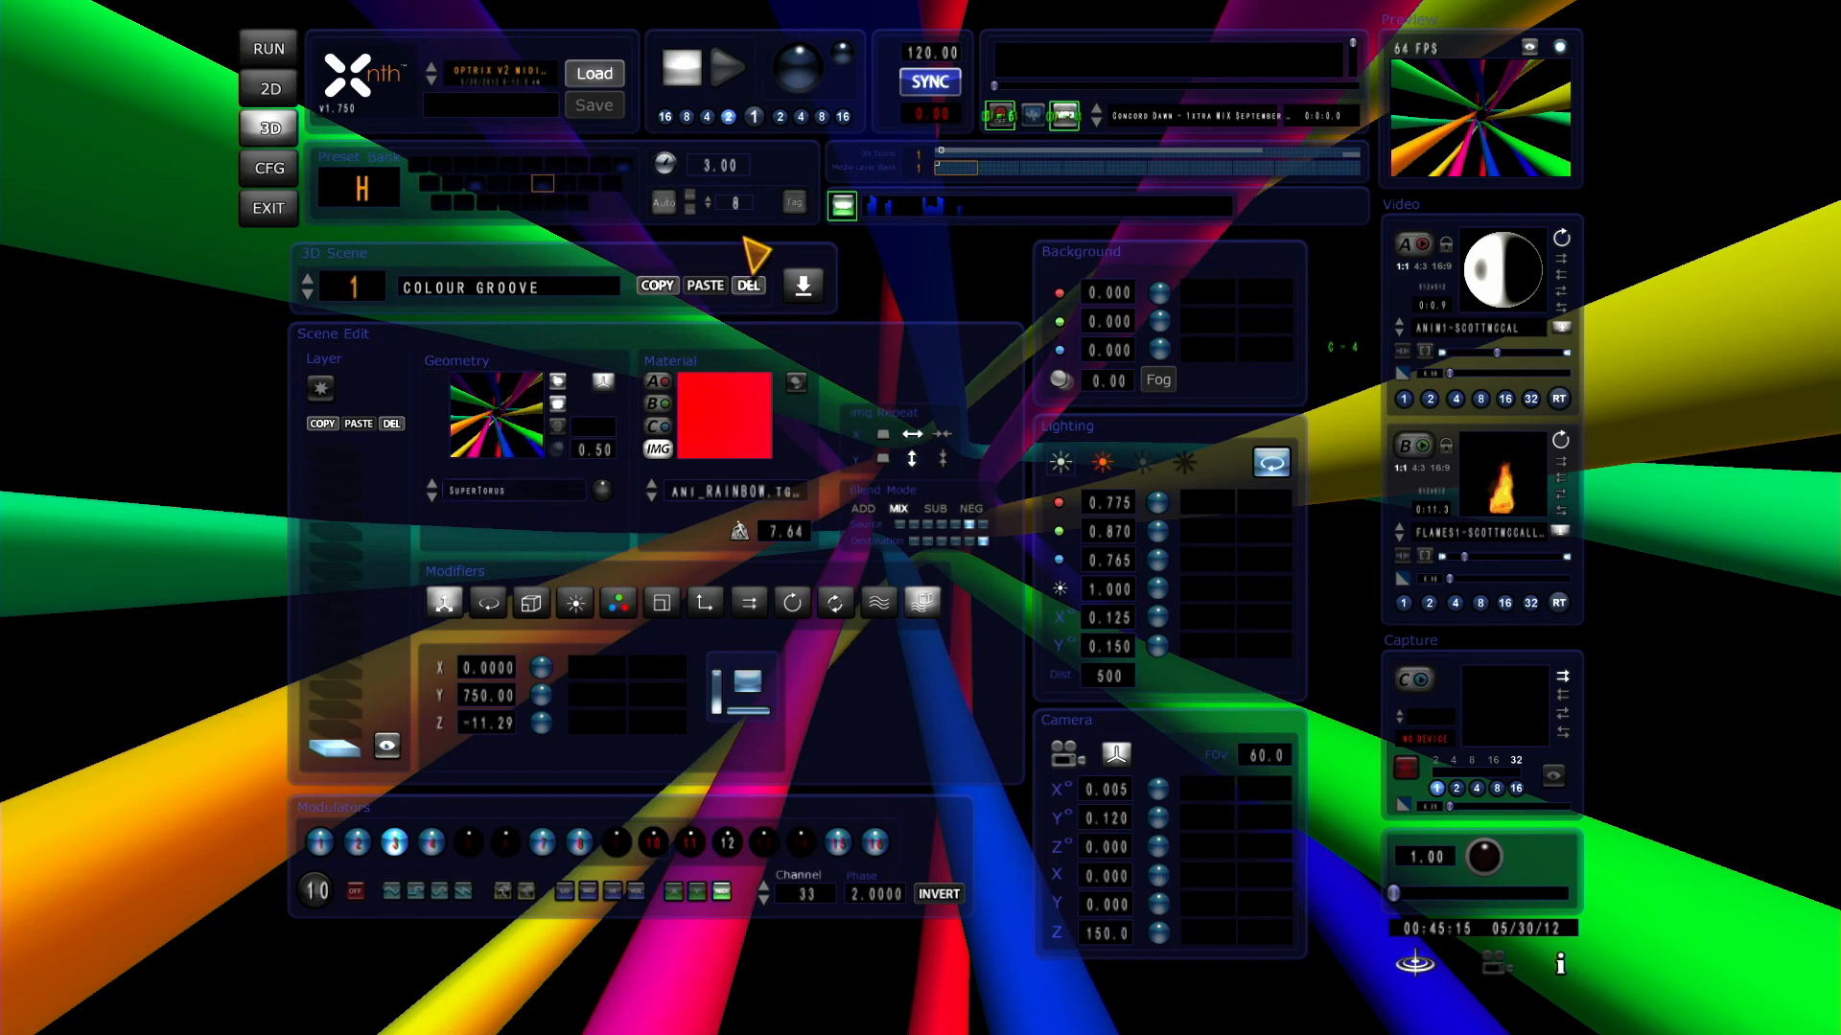
left_click(844, 207)
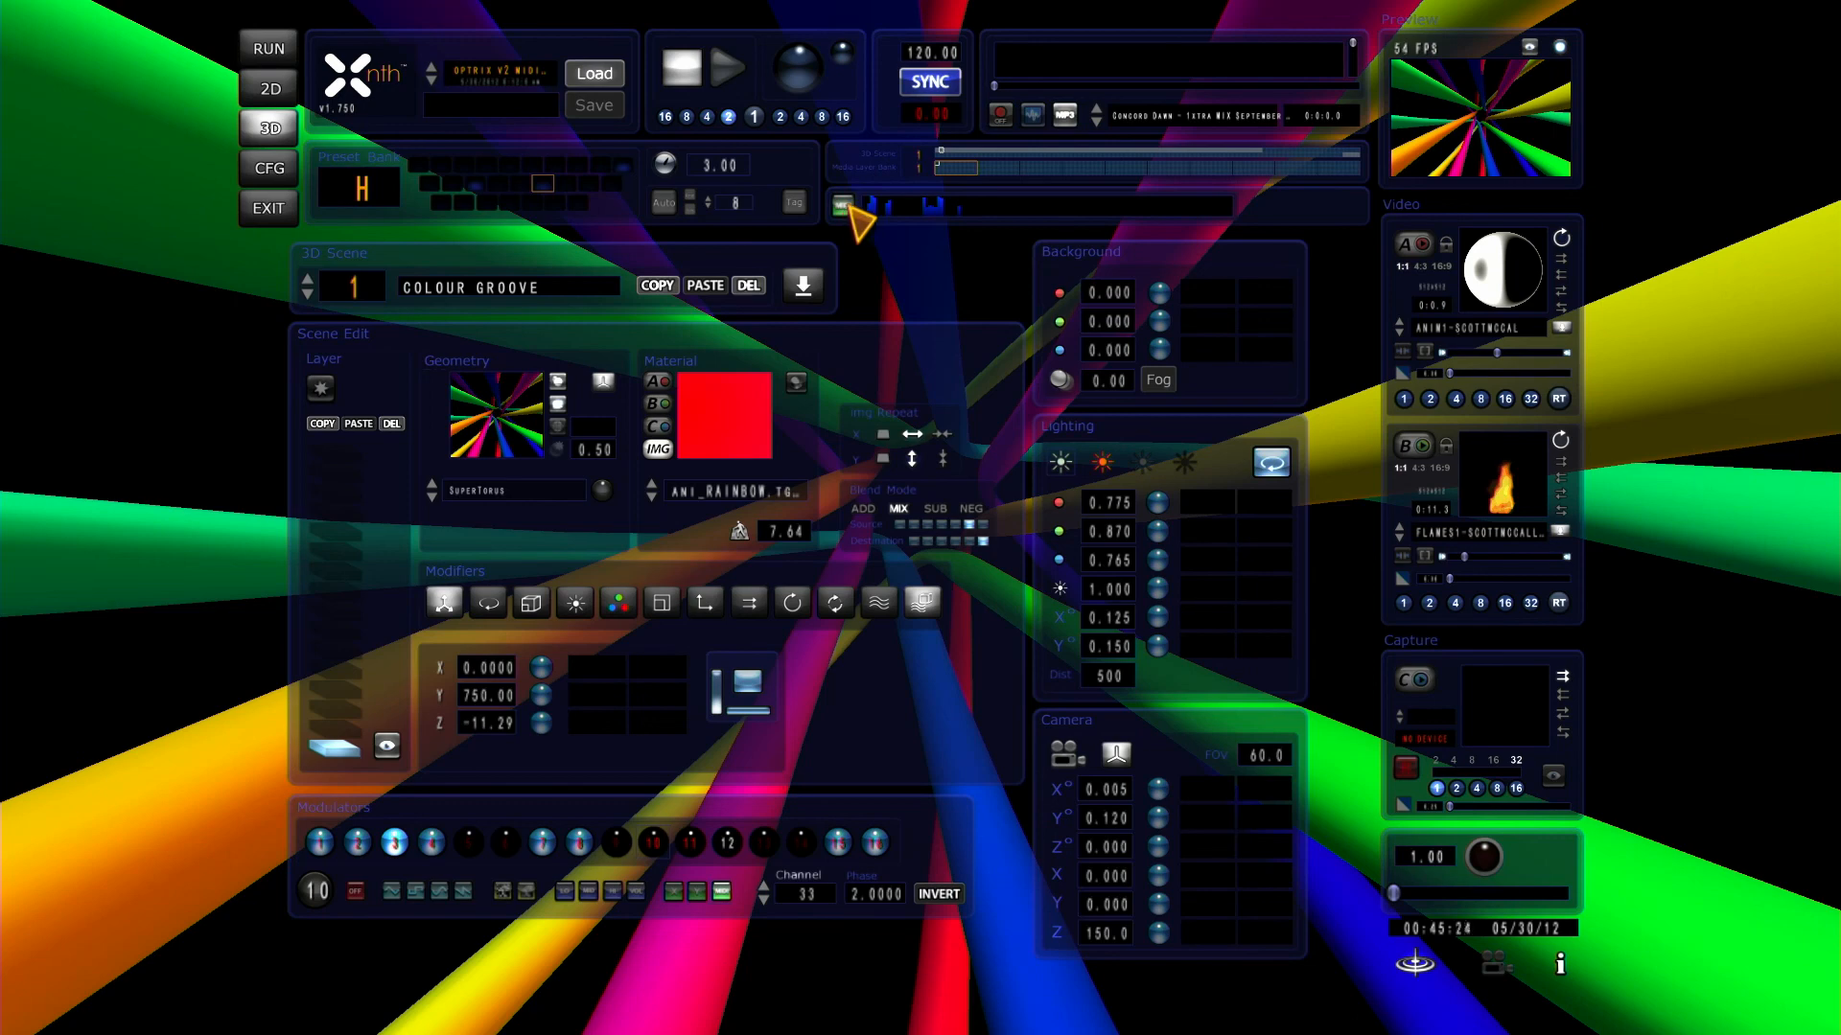
left_click(269, 50)
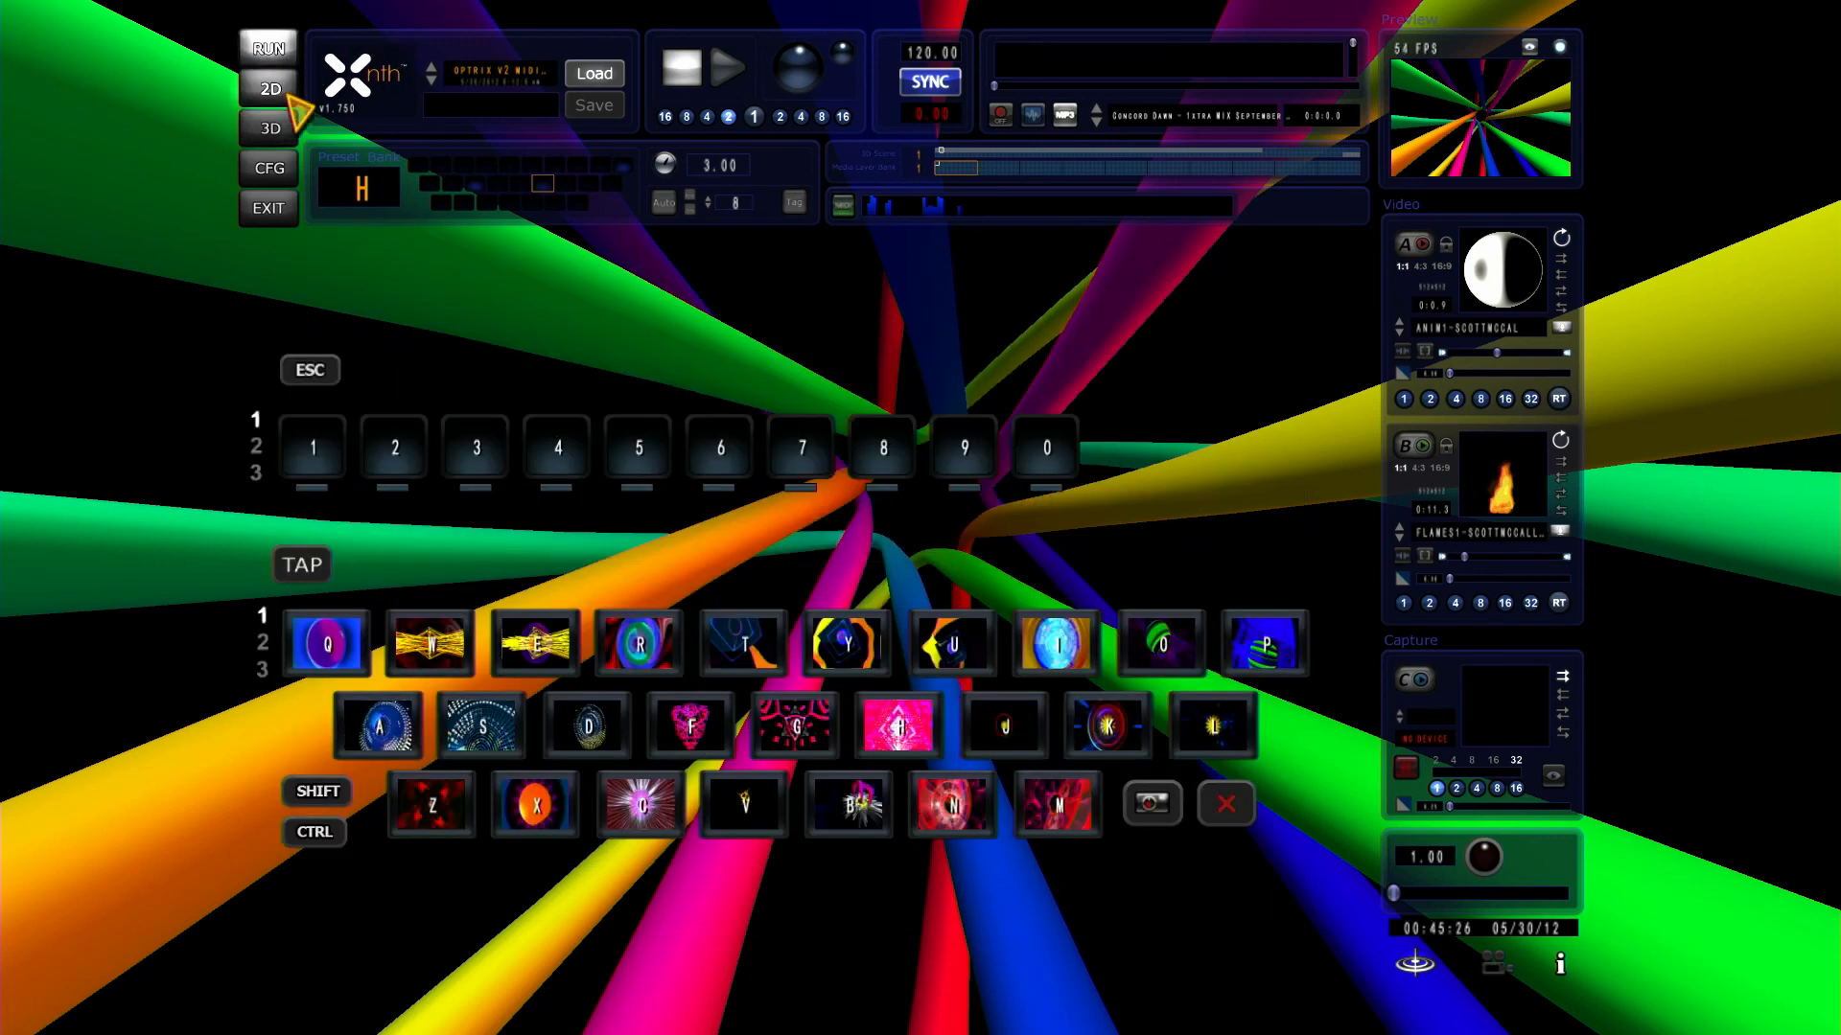